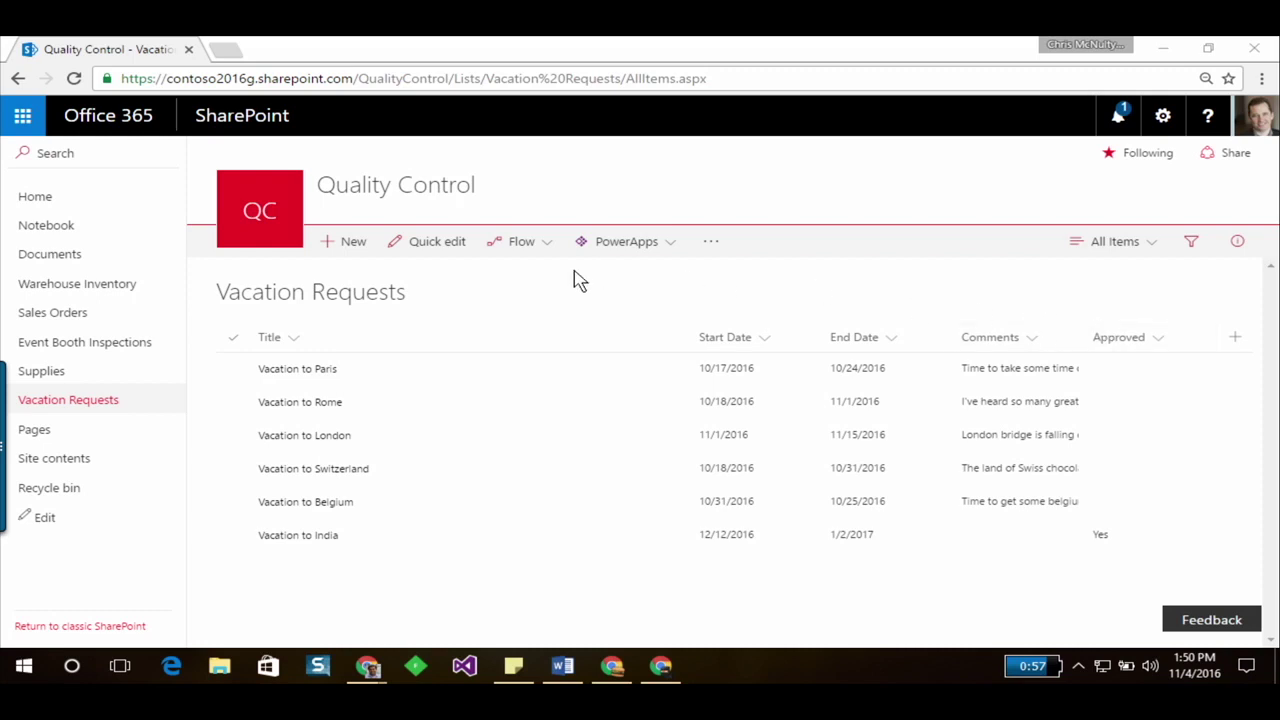
Start a new flow for the Vacation Requests list, choosing 'Send approval email when a new item is added'
click(515, 248)
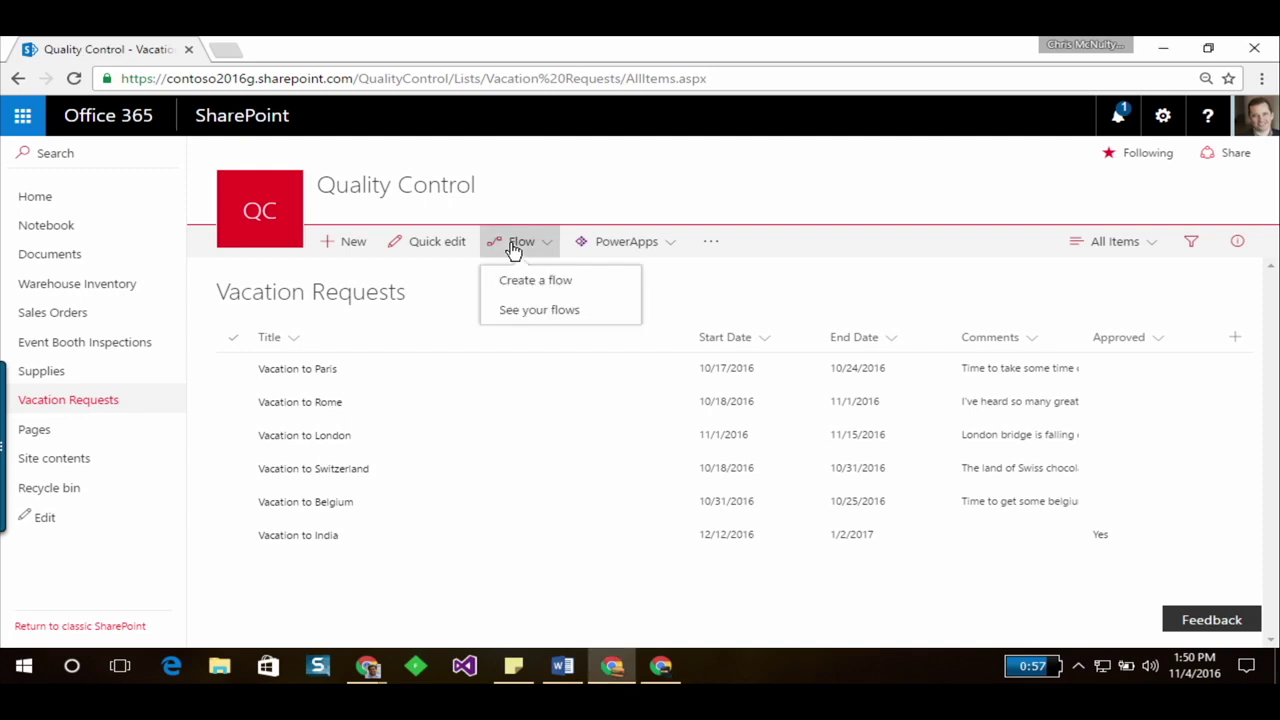
click(522, 290)
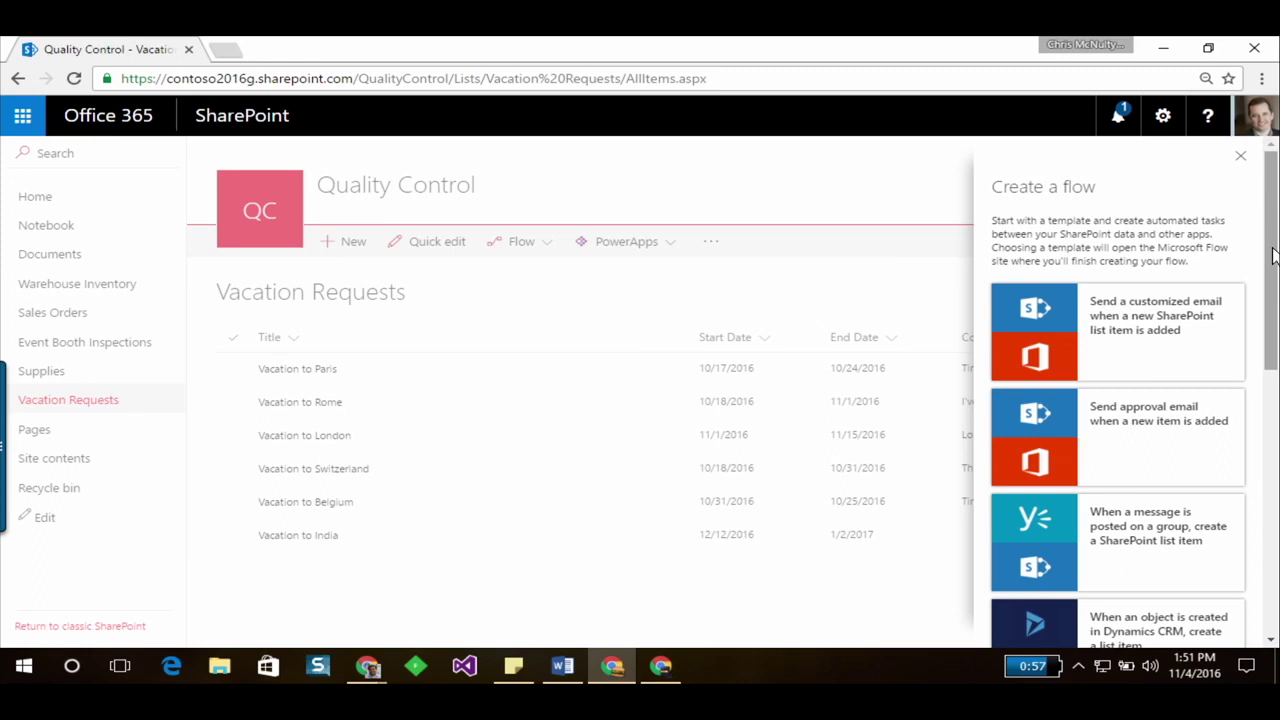
drag(1271, 255, 1258, 318)
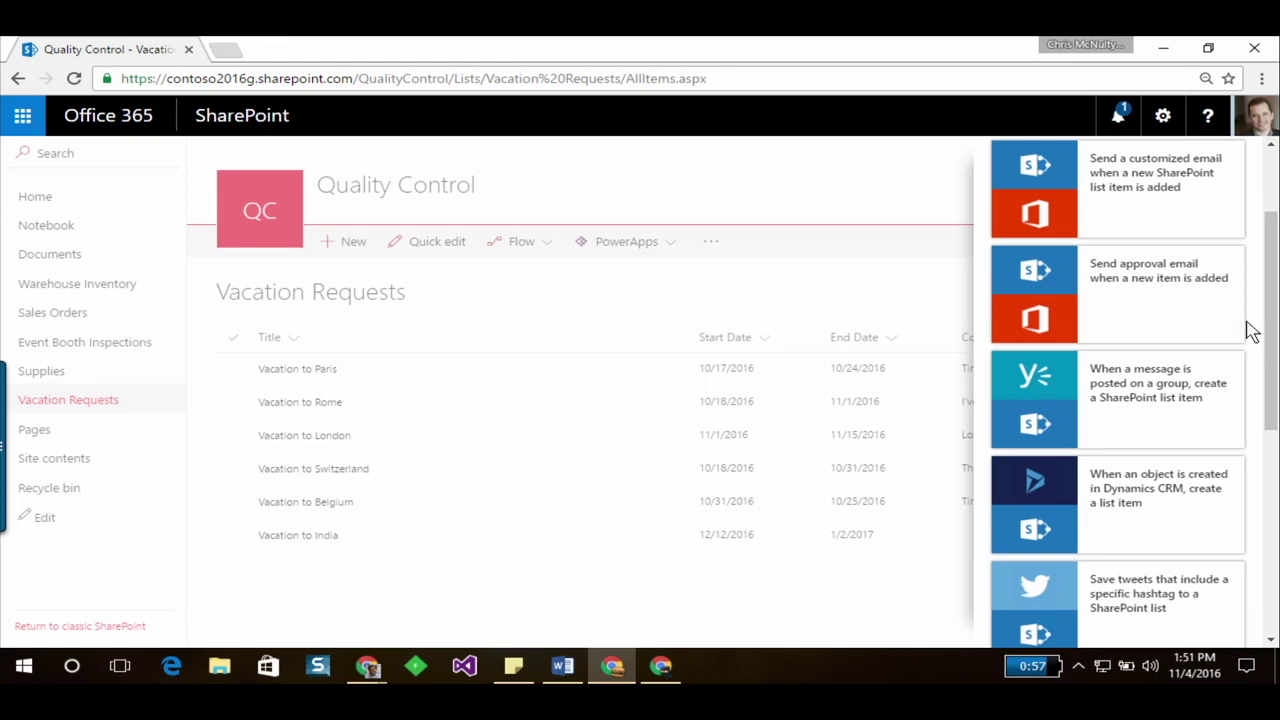
drag(1270, 300, 1277, 452)
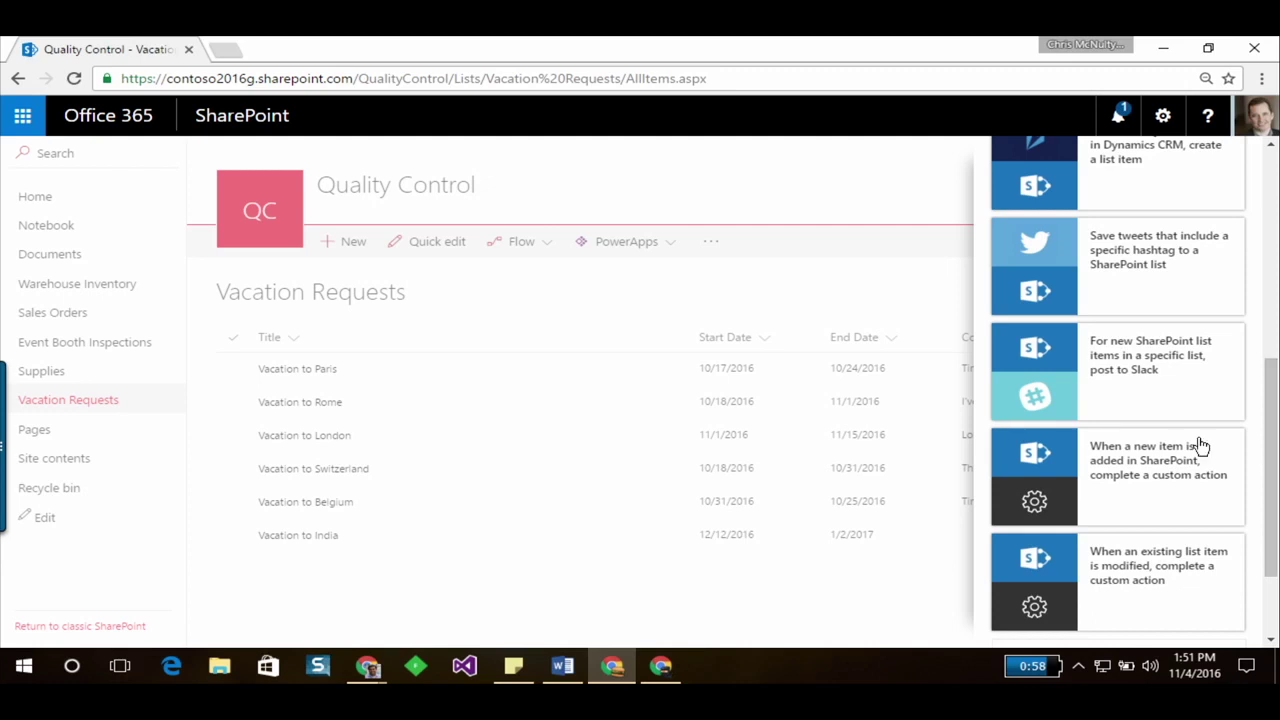
scroll(1198, 448, up, 5)
scroll(1198, 448, up, 2)
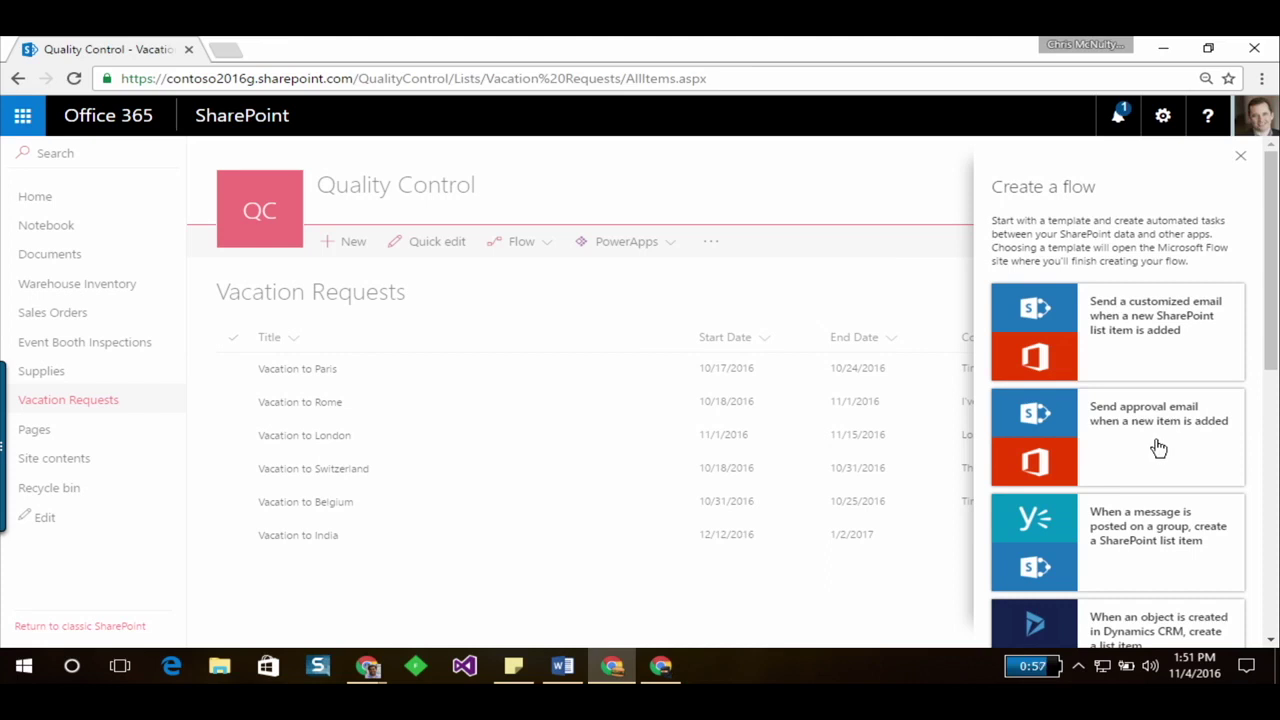
click(1158, 449)
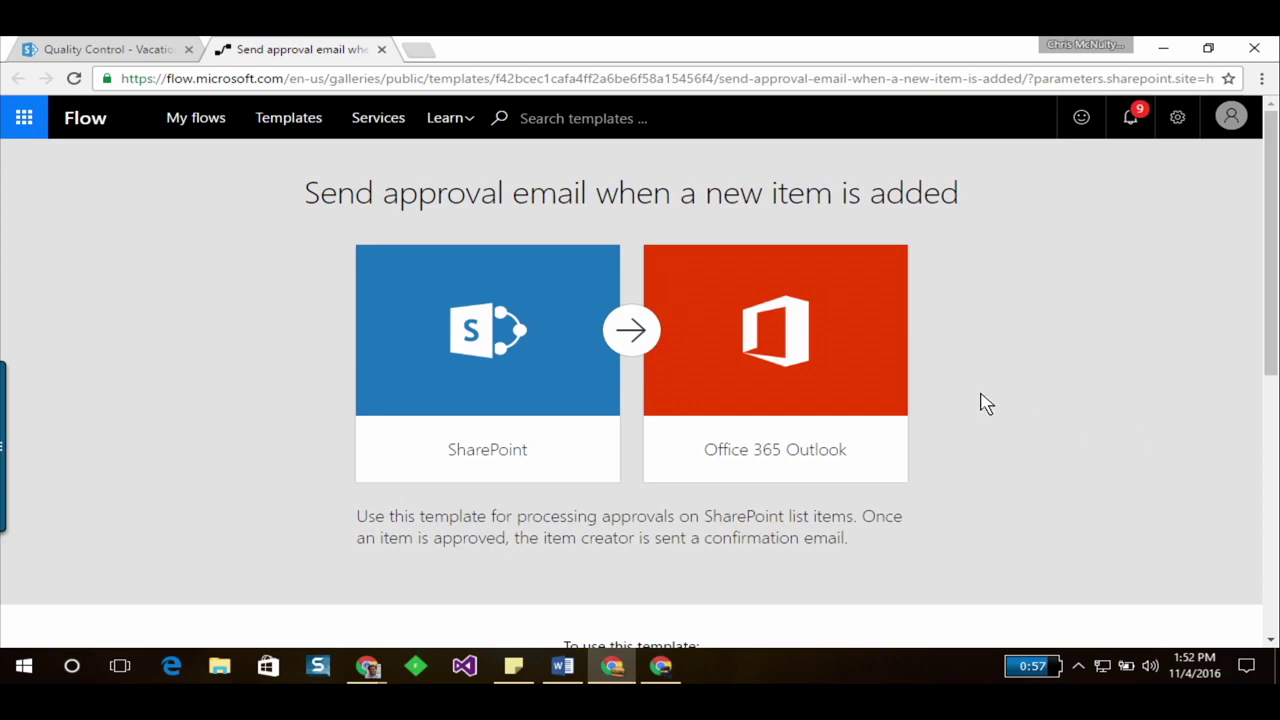
Review the template's SharePoint and Outlook connections and continue with them
scroll(983, 398, down, 2)
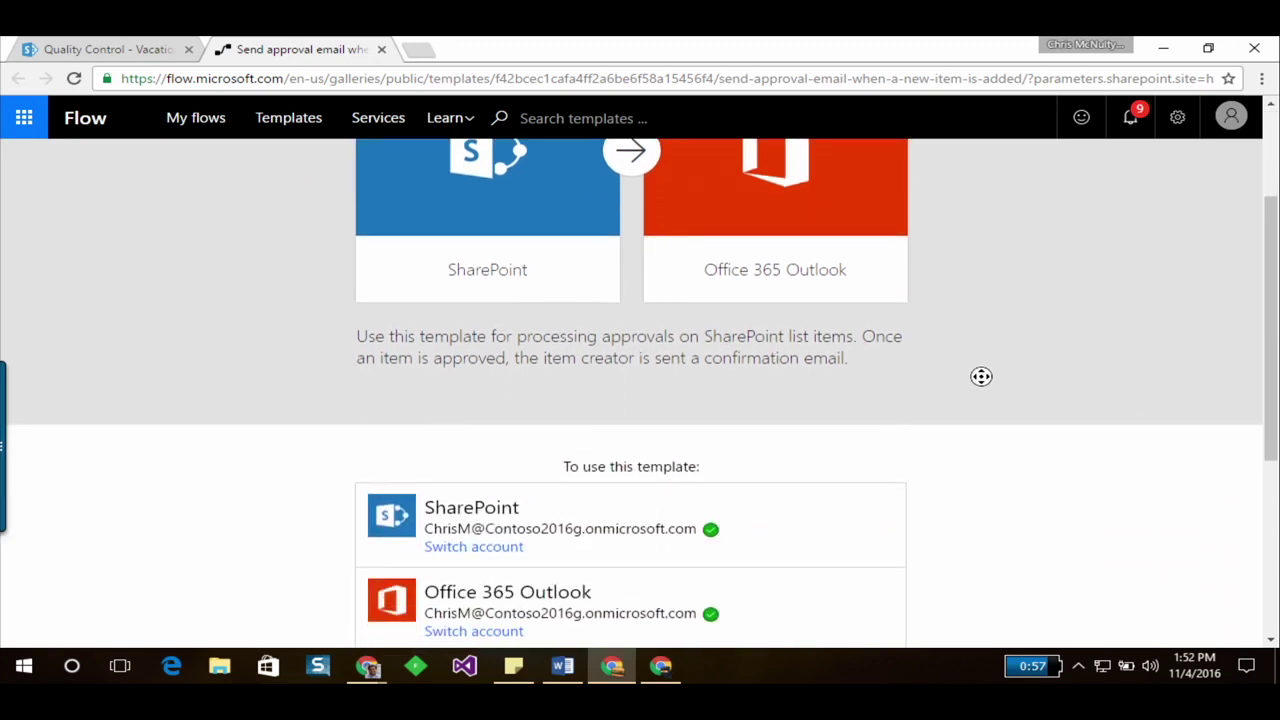
scroll(980, 375, up, 2)
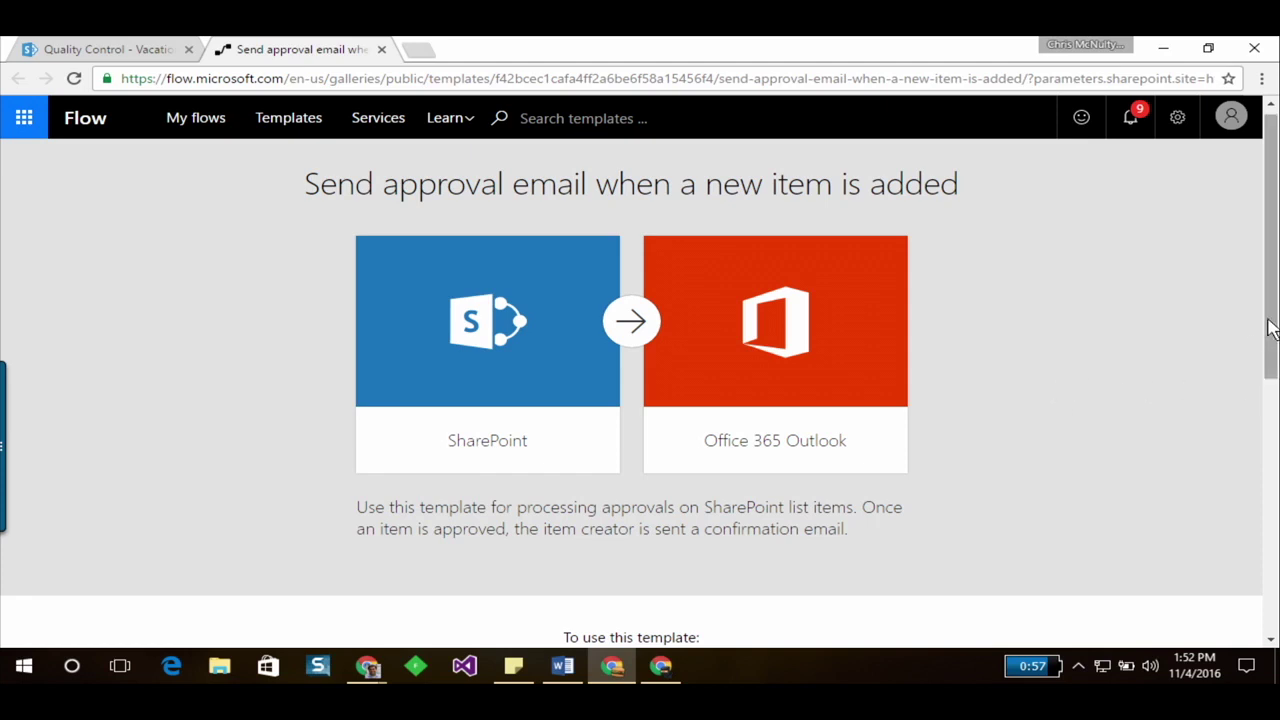
drag(1270, 328, 1229, 503)
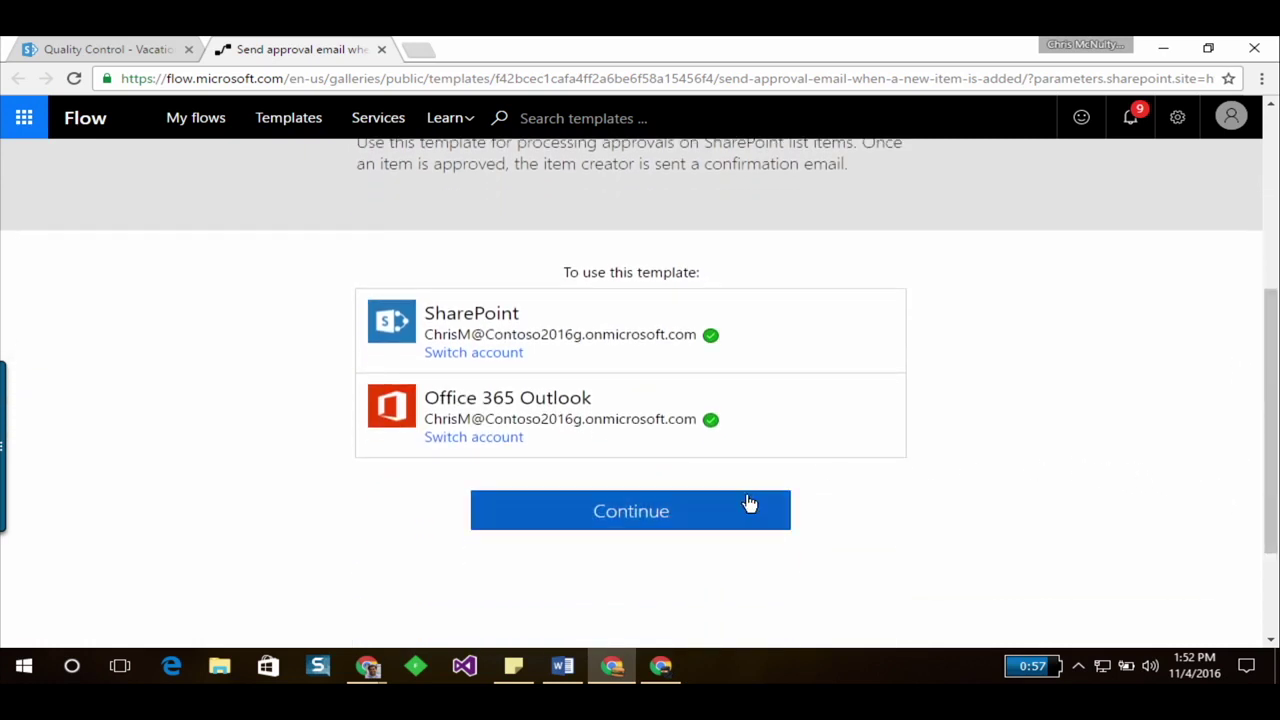
click(690, 522)
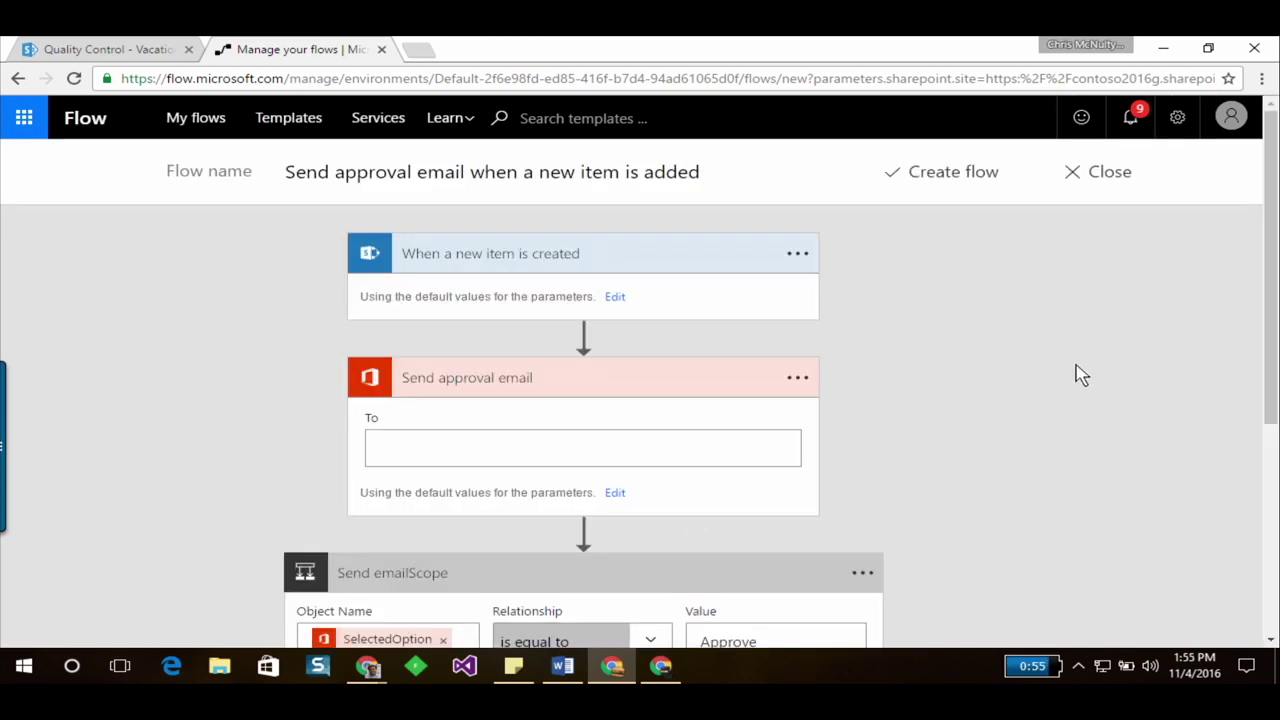
Expand the trigger to show its QualityControl site and Vacation Requests list
click(616, 298)
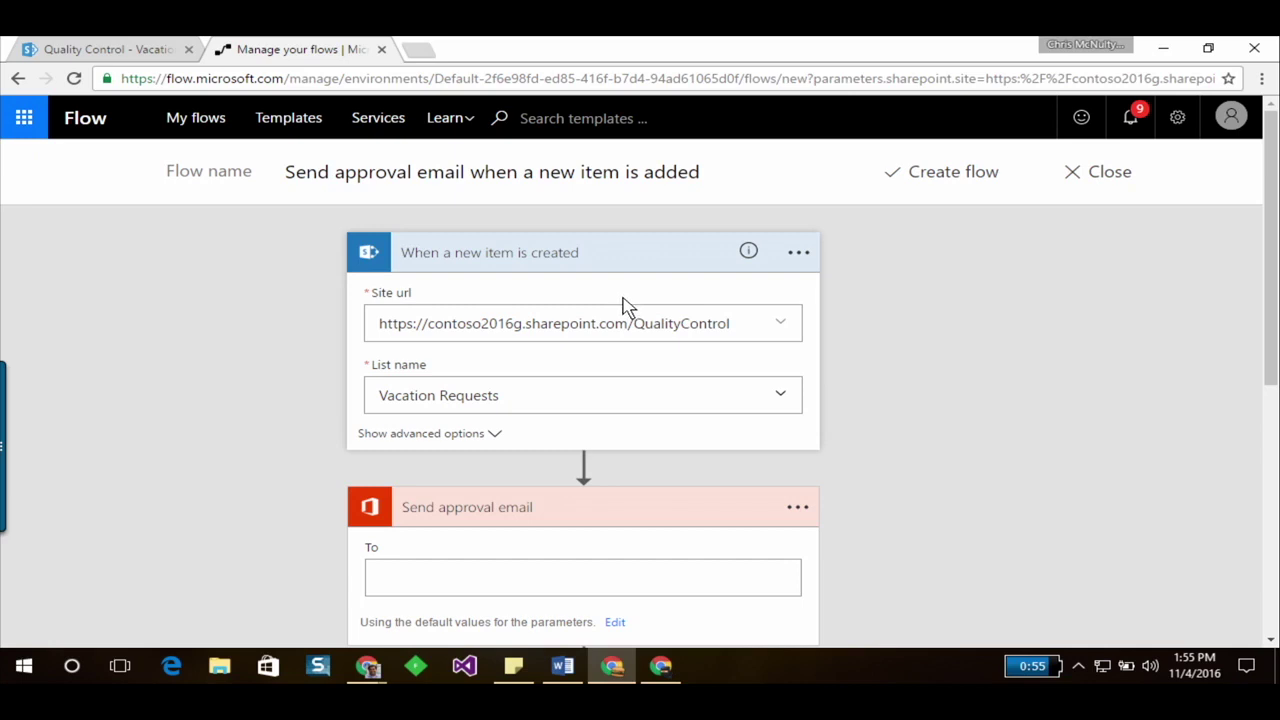
scroll(593, 310, down, 3)
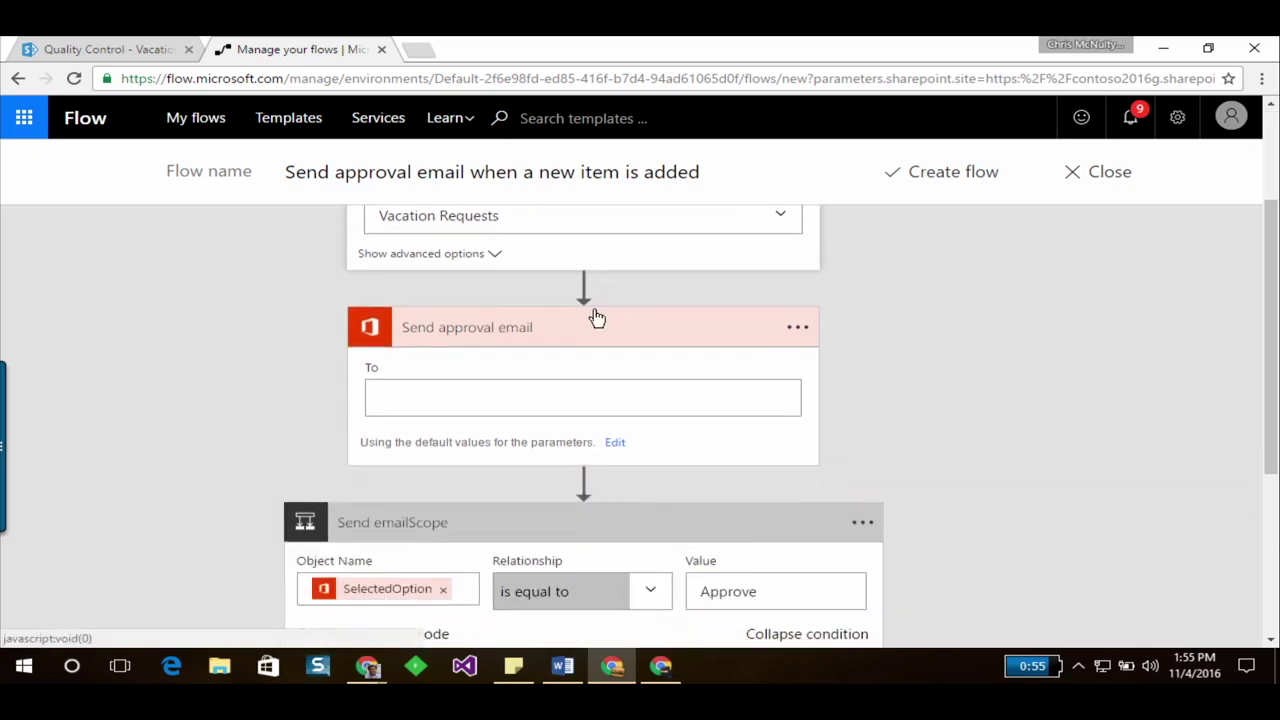
scroll(593, 310, up, 3)
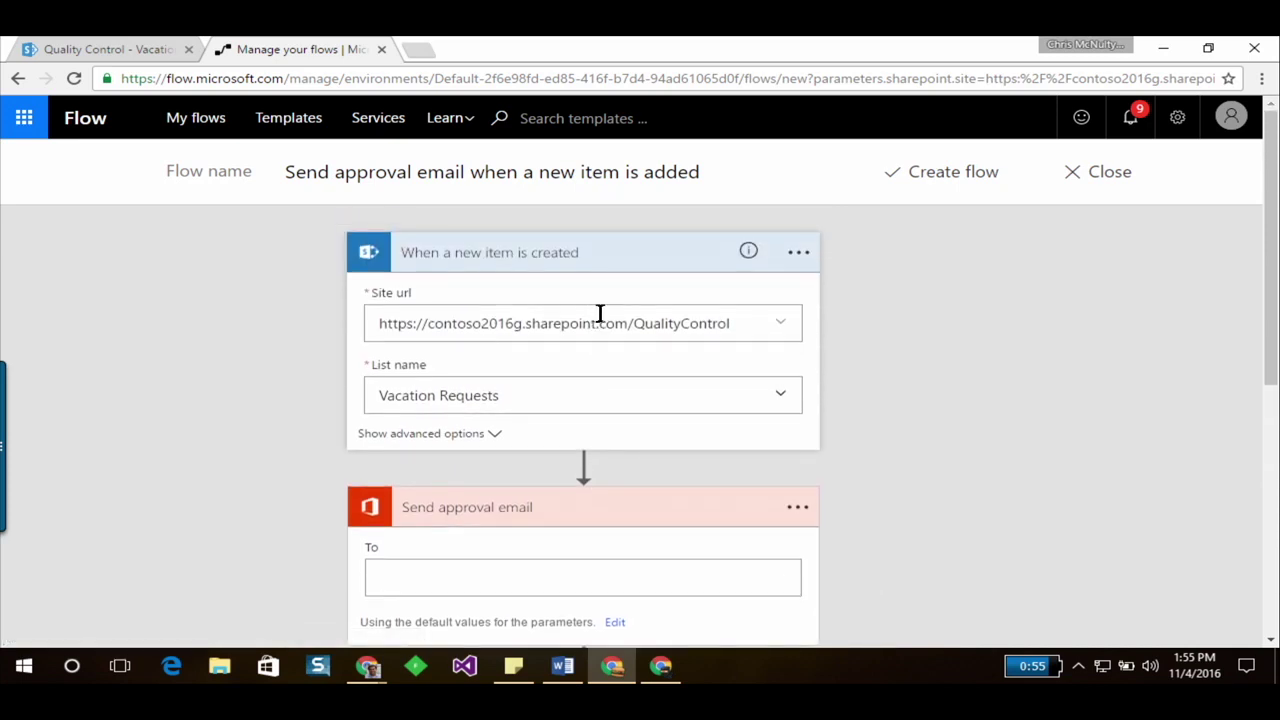
scroll(600, 312, down, 3)
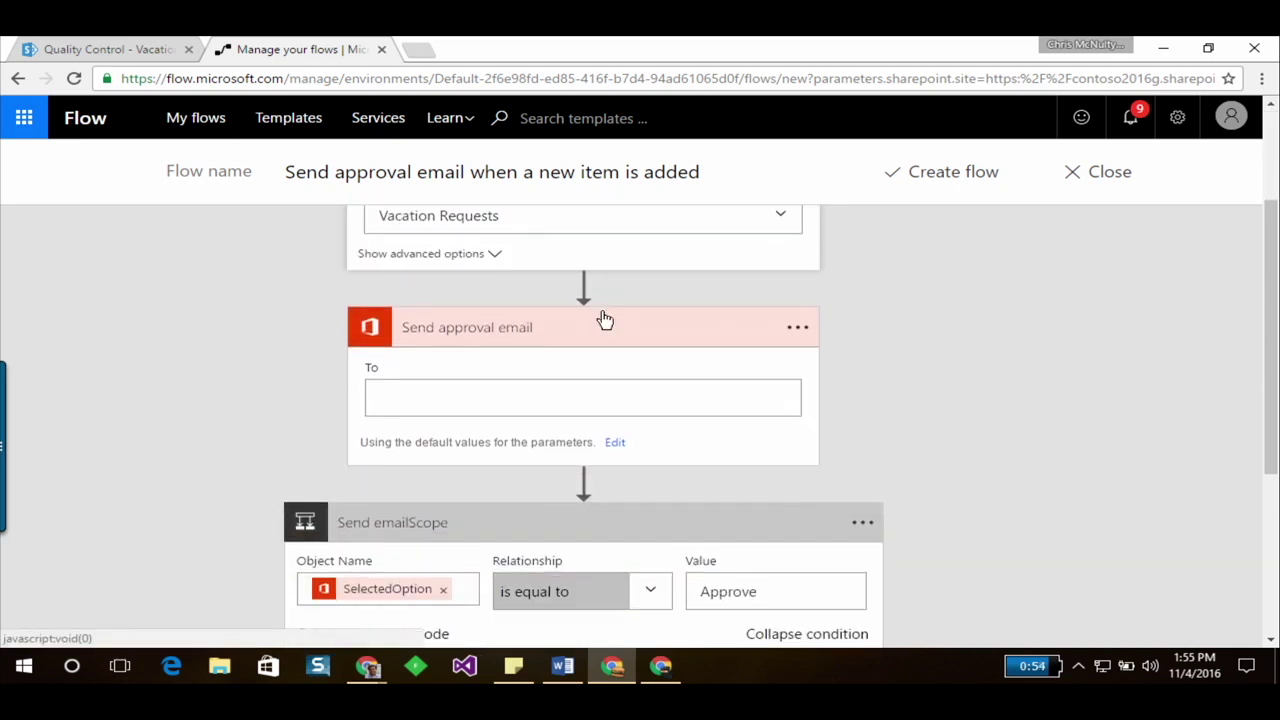
scroll(604, 318, down, 4)
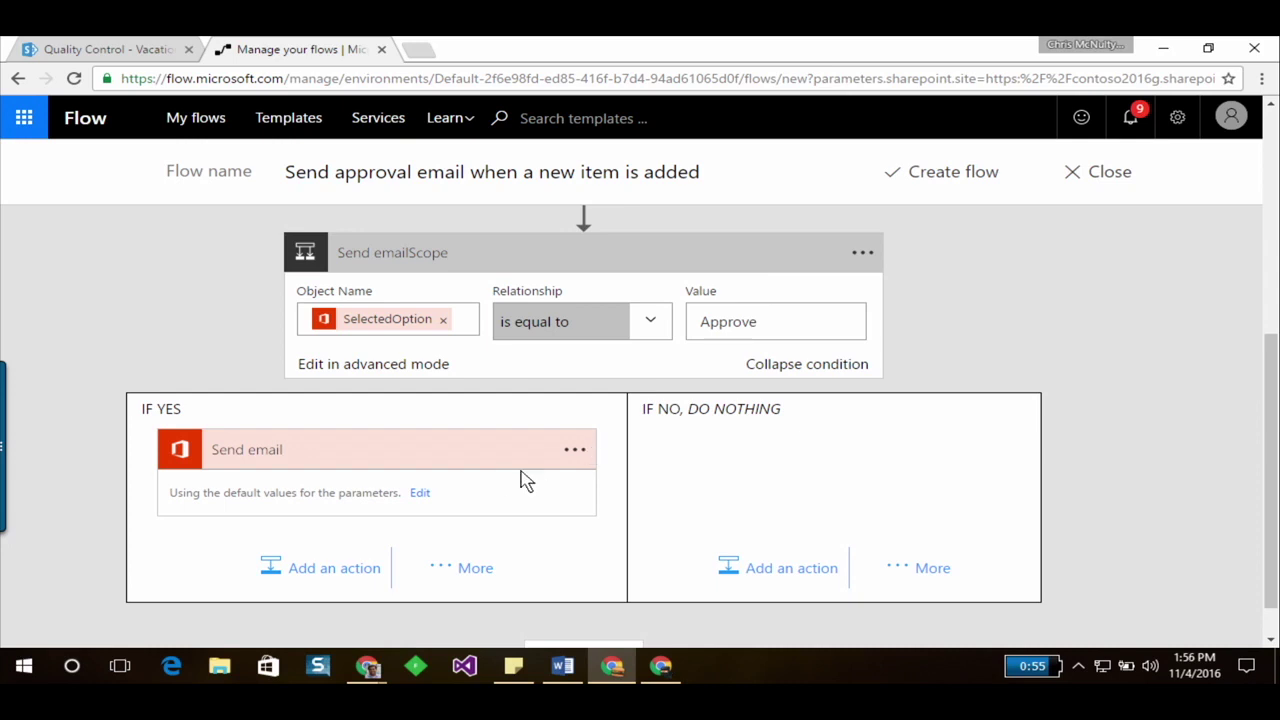
Expand the approved-branch email to show its recipient and subject
click(428, 497)
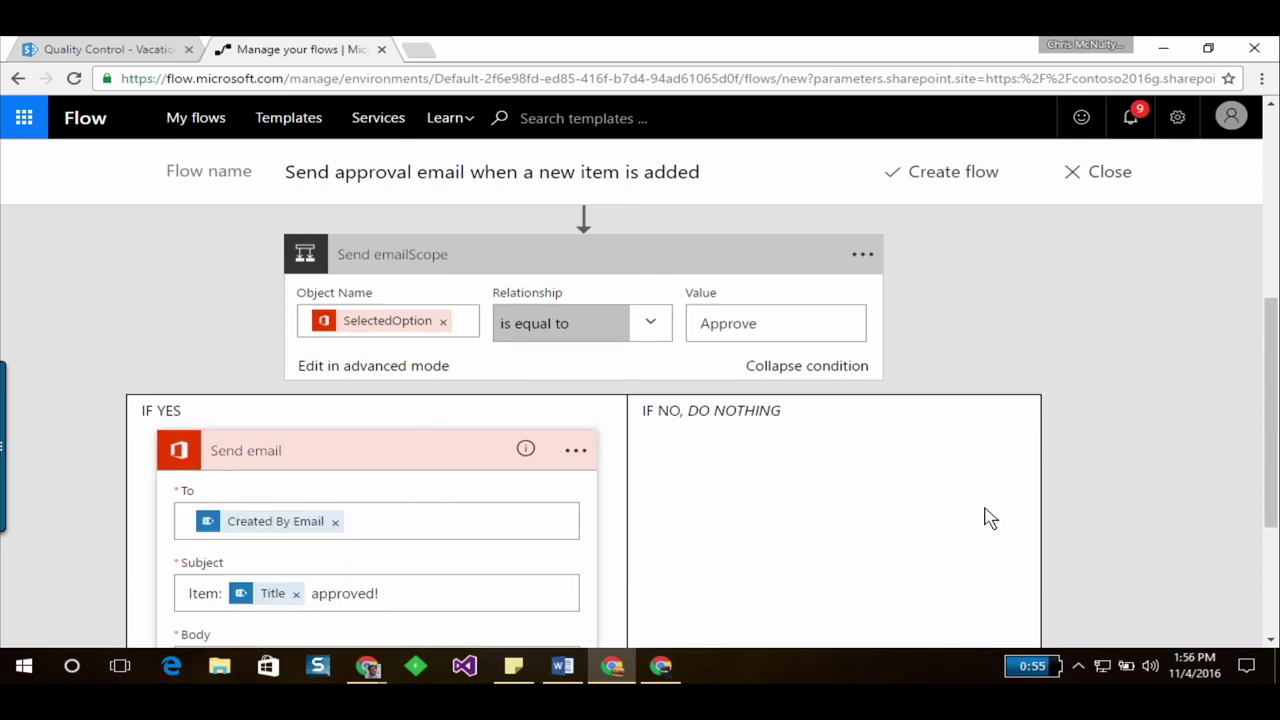
scroll(988, 512, down, 2)
scroll(988, 512, up, 3)
scroll(985, 508, up, 2)
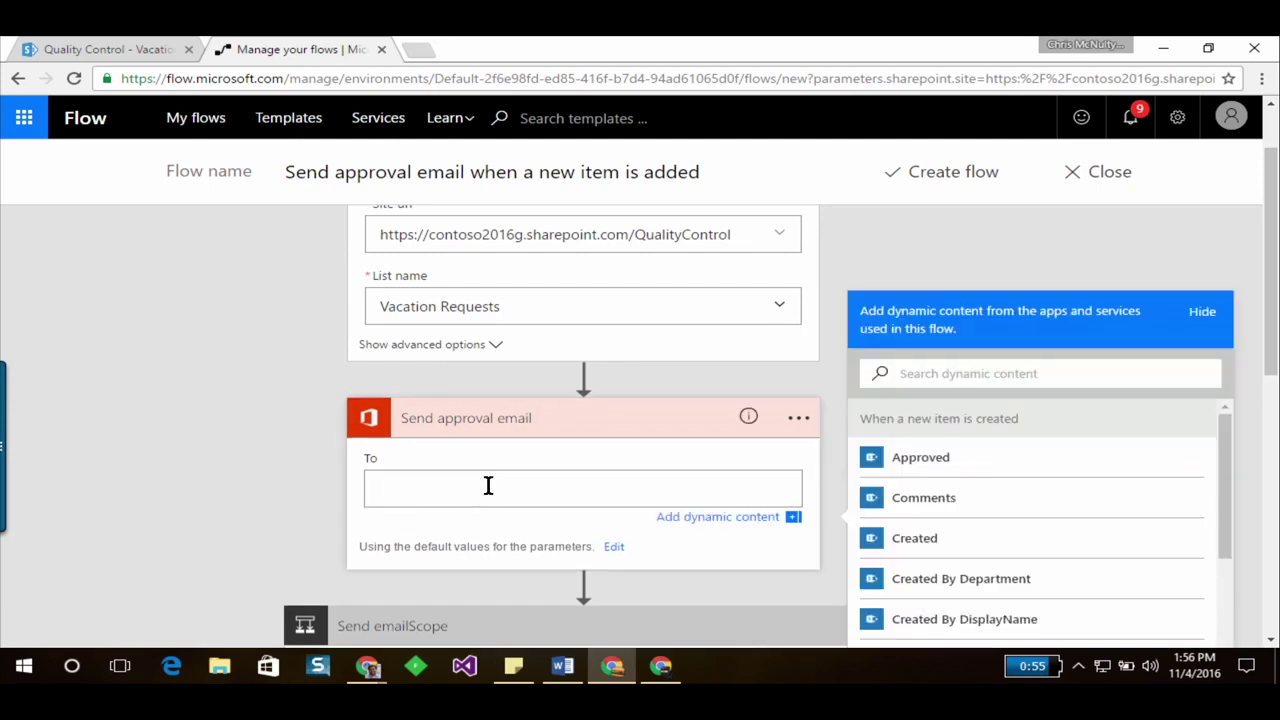
Set the approval recipient to the suggested person and reveal the email's advanced fields
text(chrism)
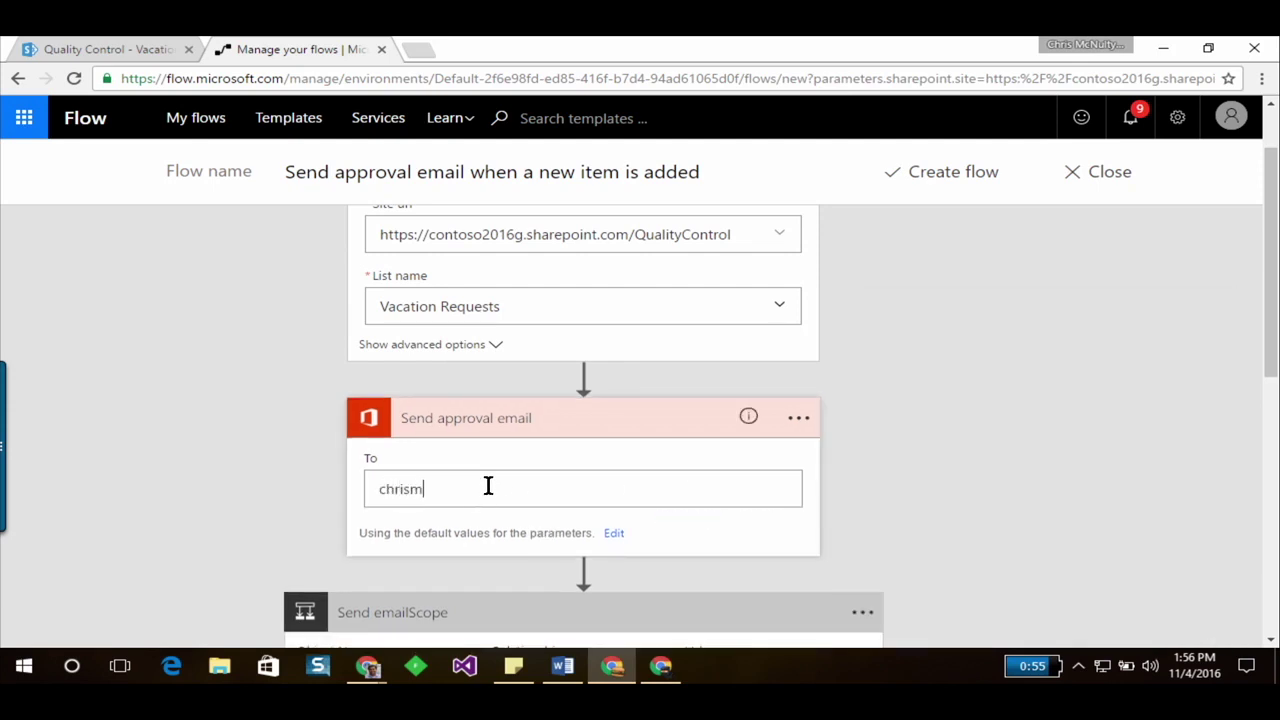
click(464, 530)
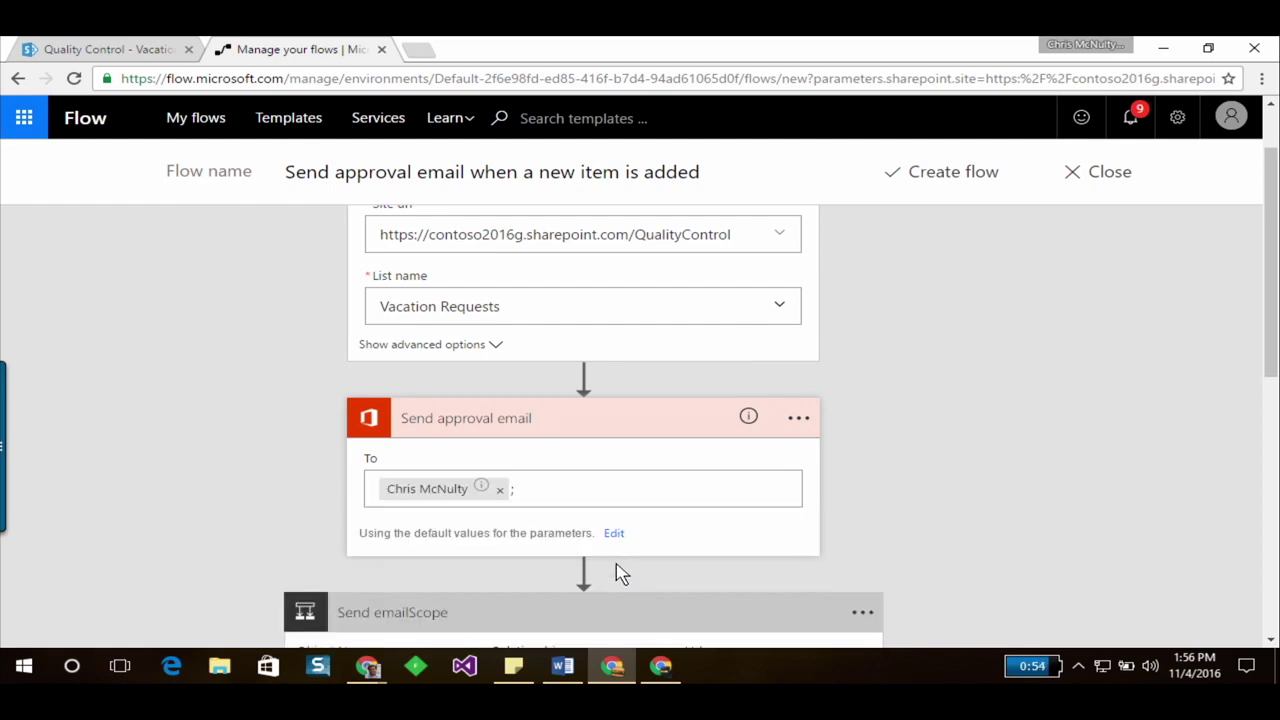
click(614, 533)
scroll(620, 537, down, 2)
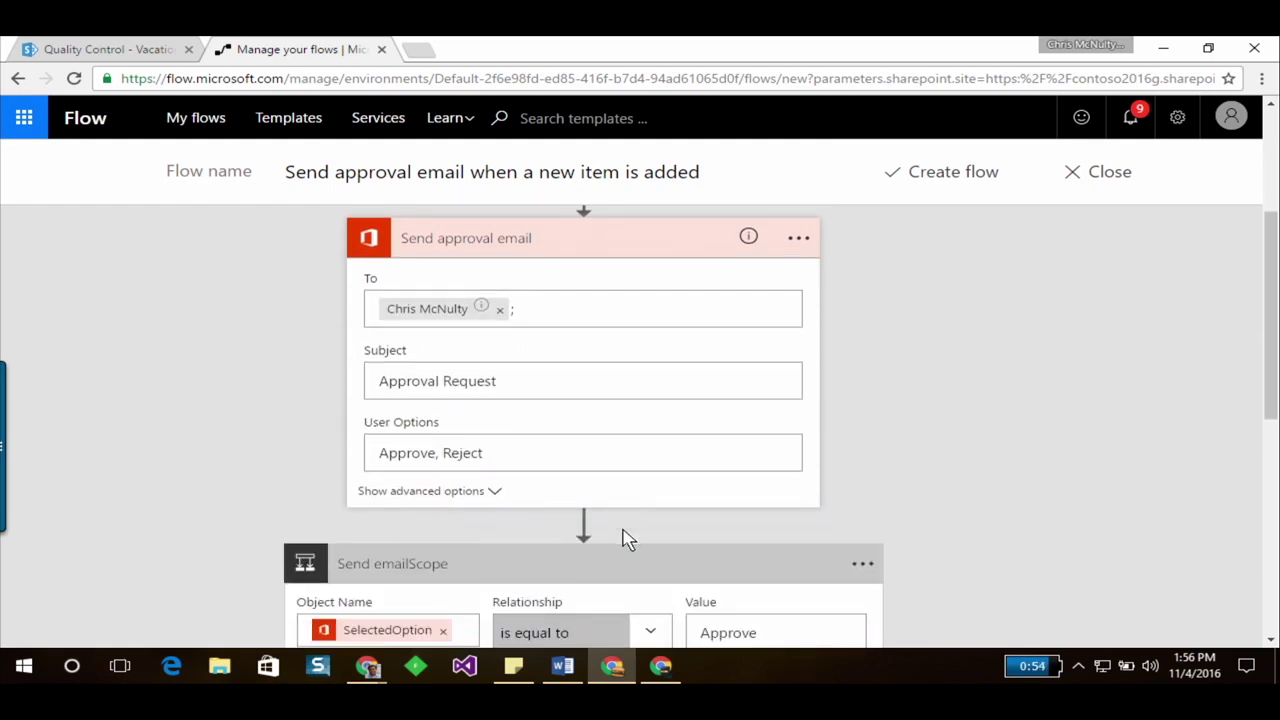
scroll(622, 537, down, 1)
click(436, 400)
click(491, 418)
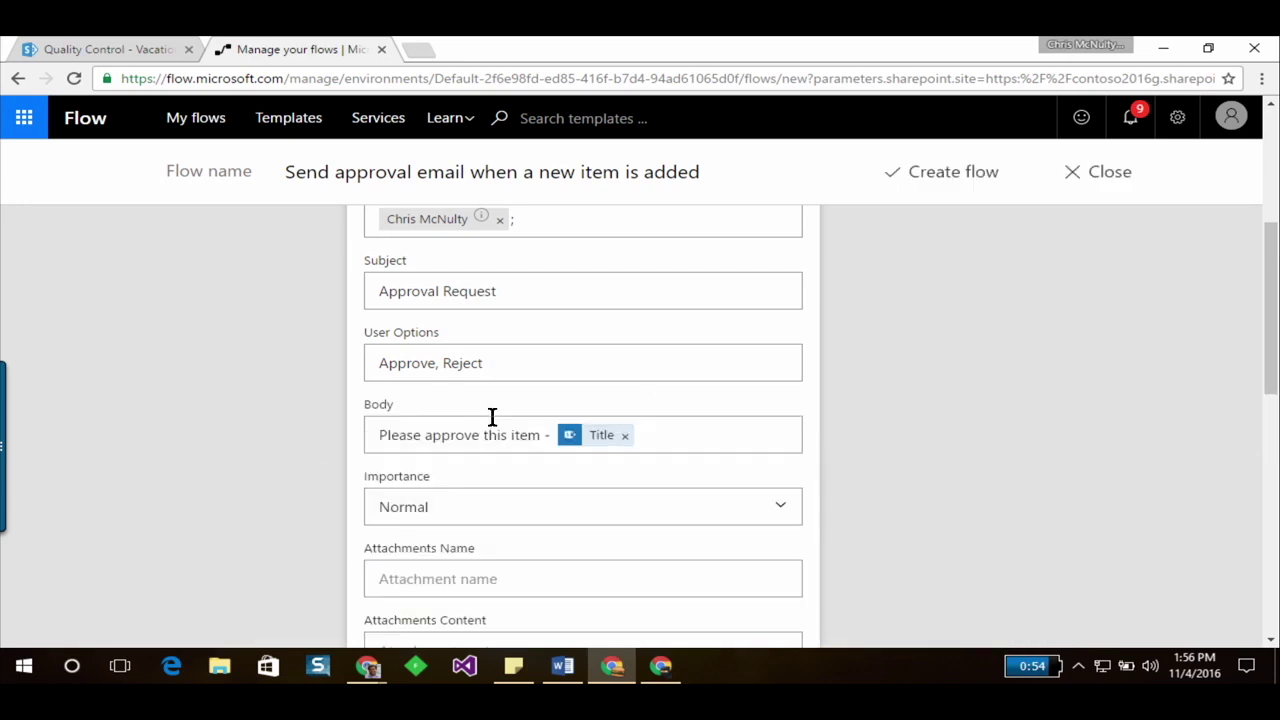
Rewrite the approval body as 'approve this vacation request' followed by the Title field
click(698, 436)
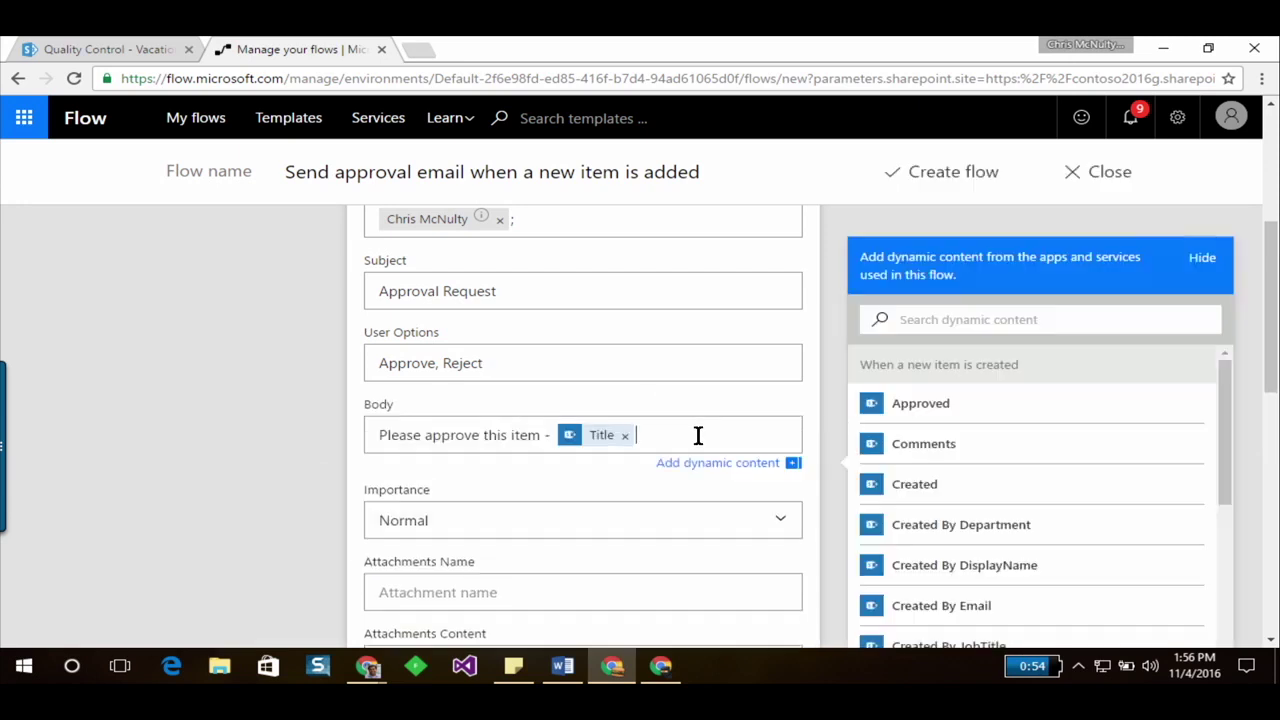
key(BackSpace)
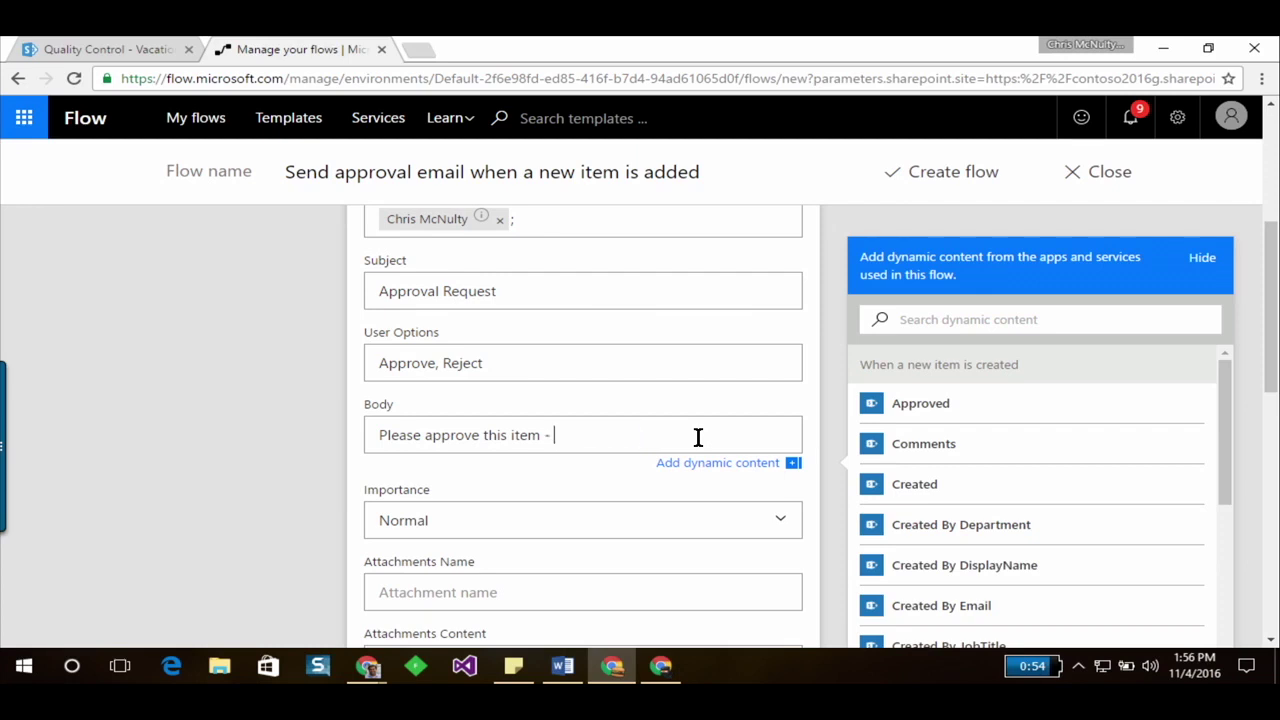
key(BackSpace)
key(BackSpace)
key(BackSpace)
key(BackSpace)
key(BackSpace)
key(BackSpace)
text(ap)
text(prove this vacation )
text(request:)
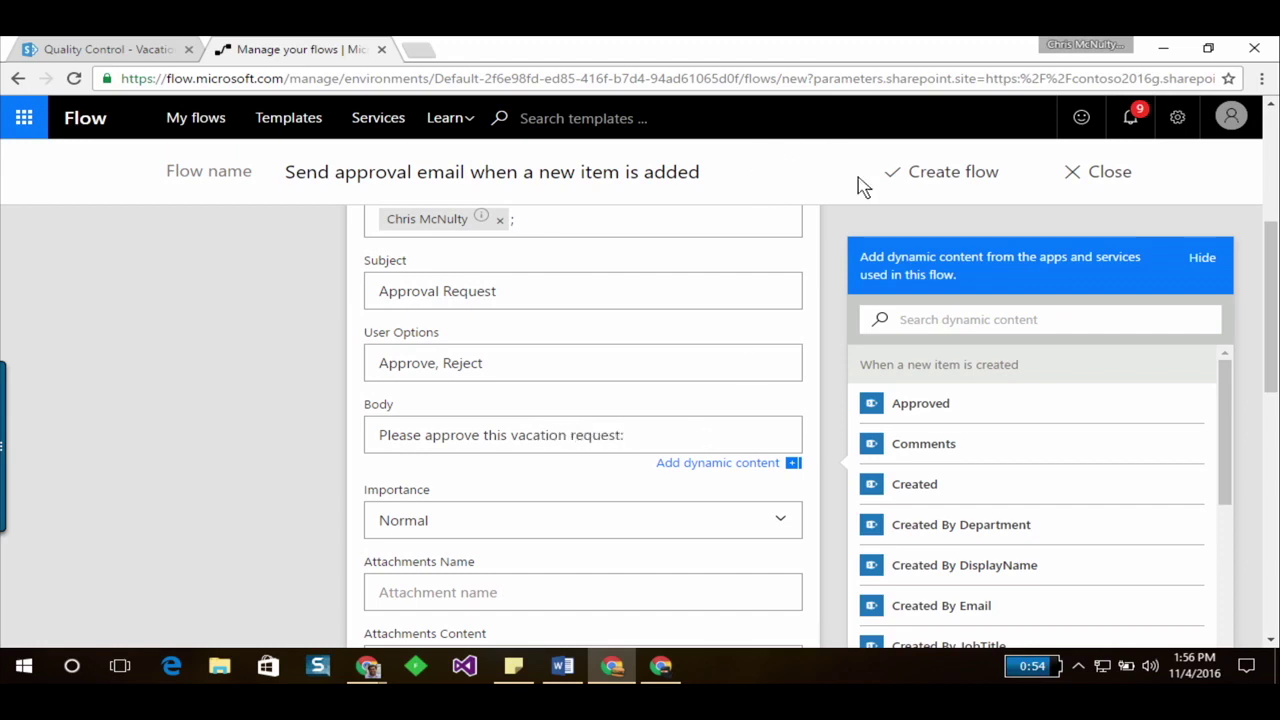
click(942, 319)
text(title)
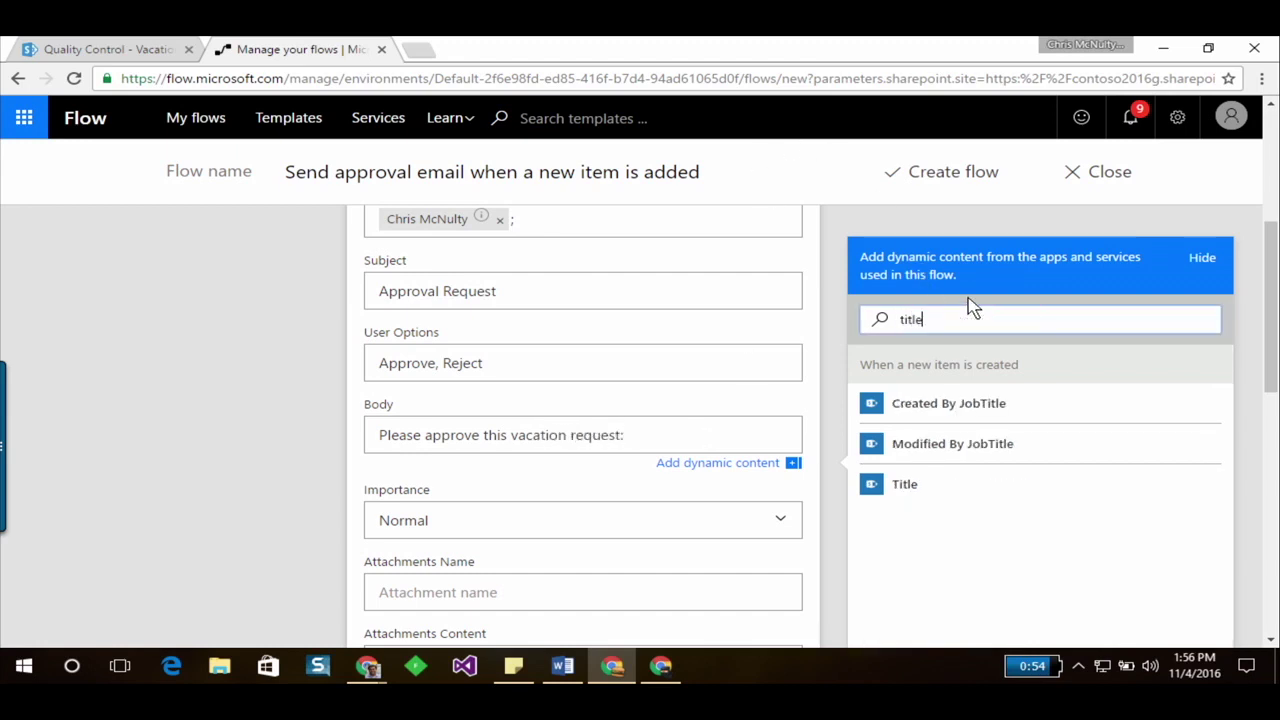
click(896, 488)
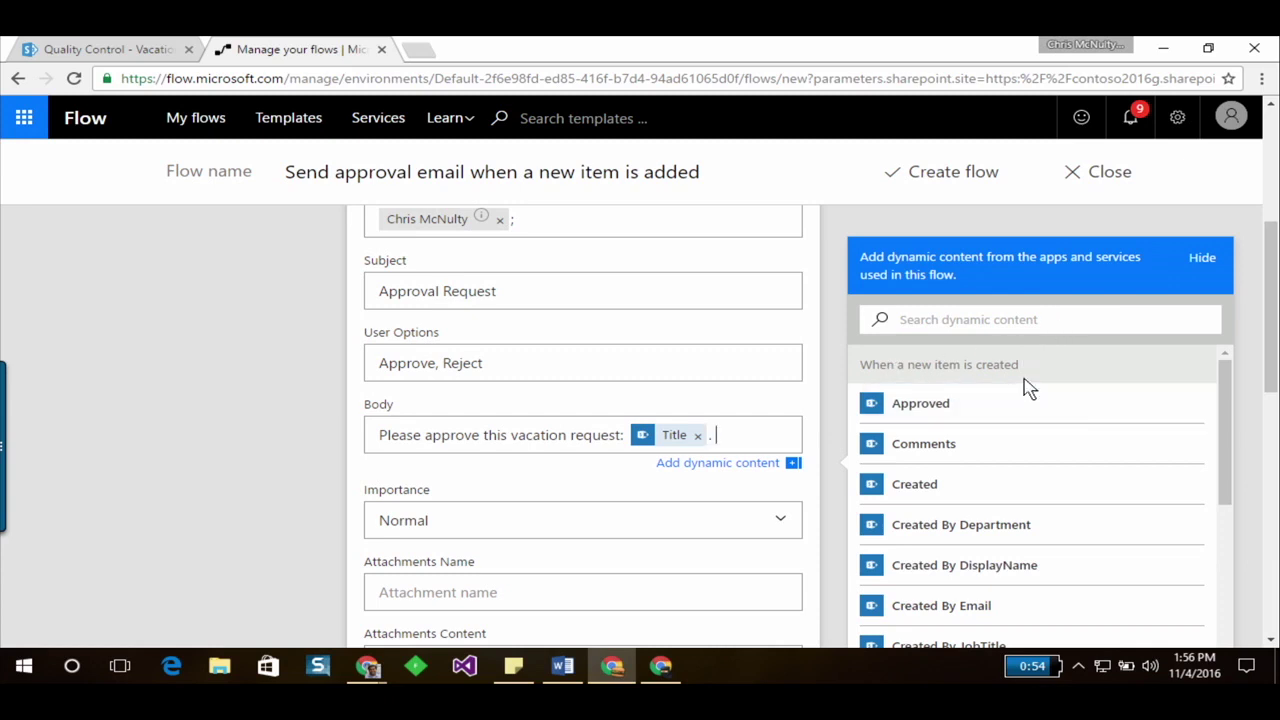
Check the list's columns, then insert the Start Date field into the body
mouse_move(1229, 402)
mouse_down()
mouse_move(1206, 500)
mouse_move(1209, 576)
mouse_up()
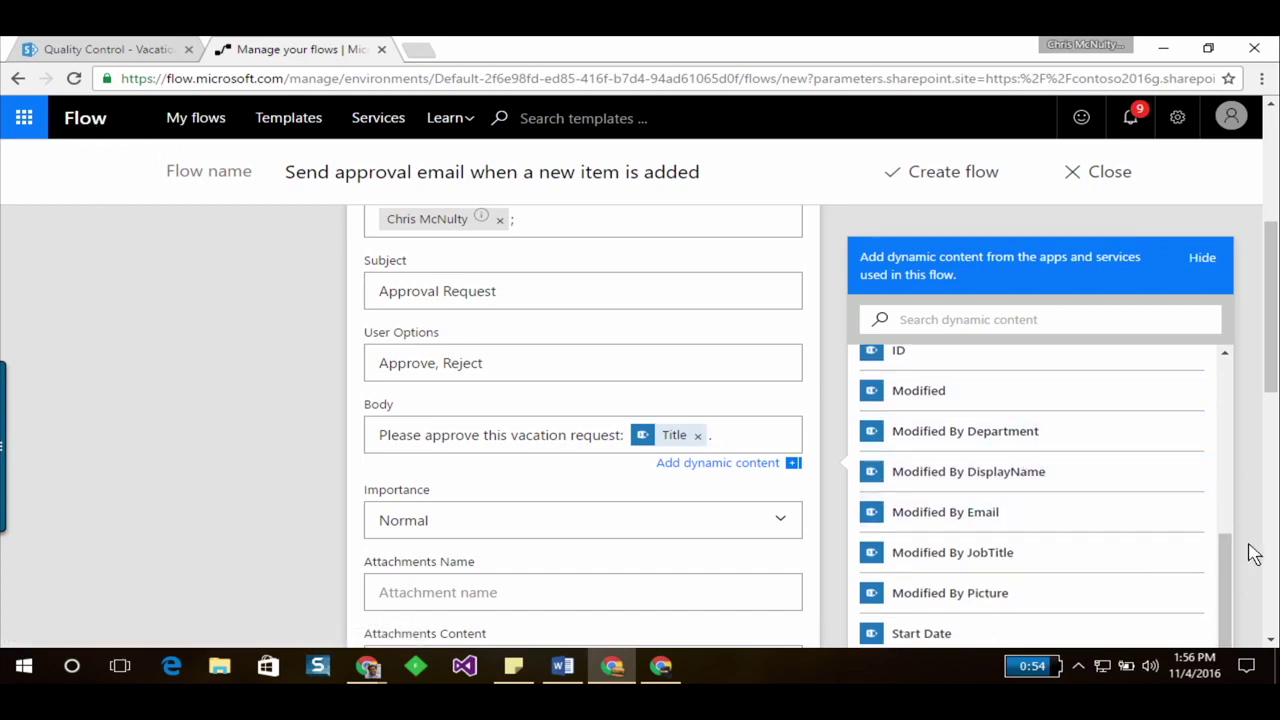
drag(1228, 558, 1228, 385)
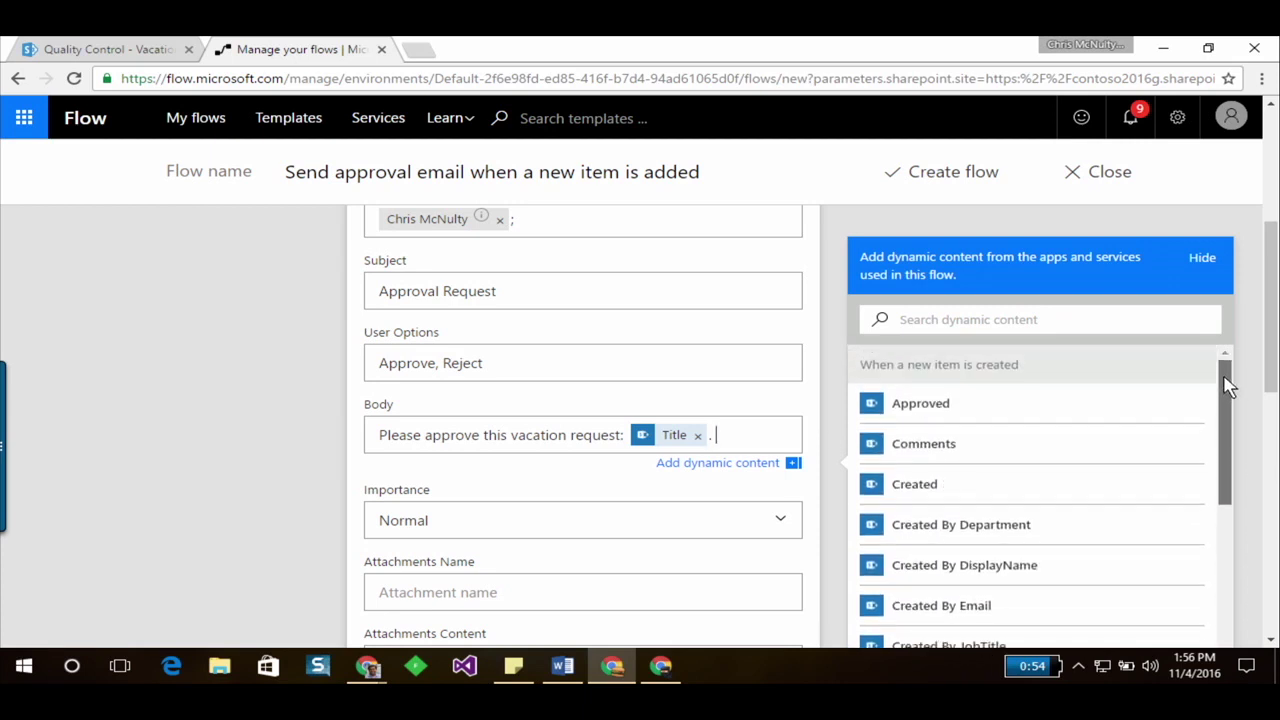
click(40, 48)
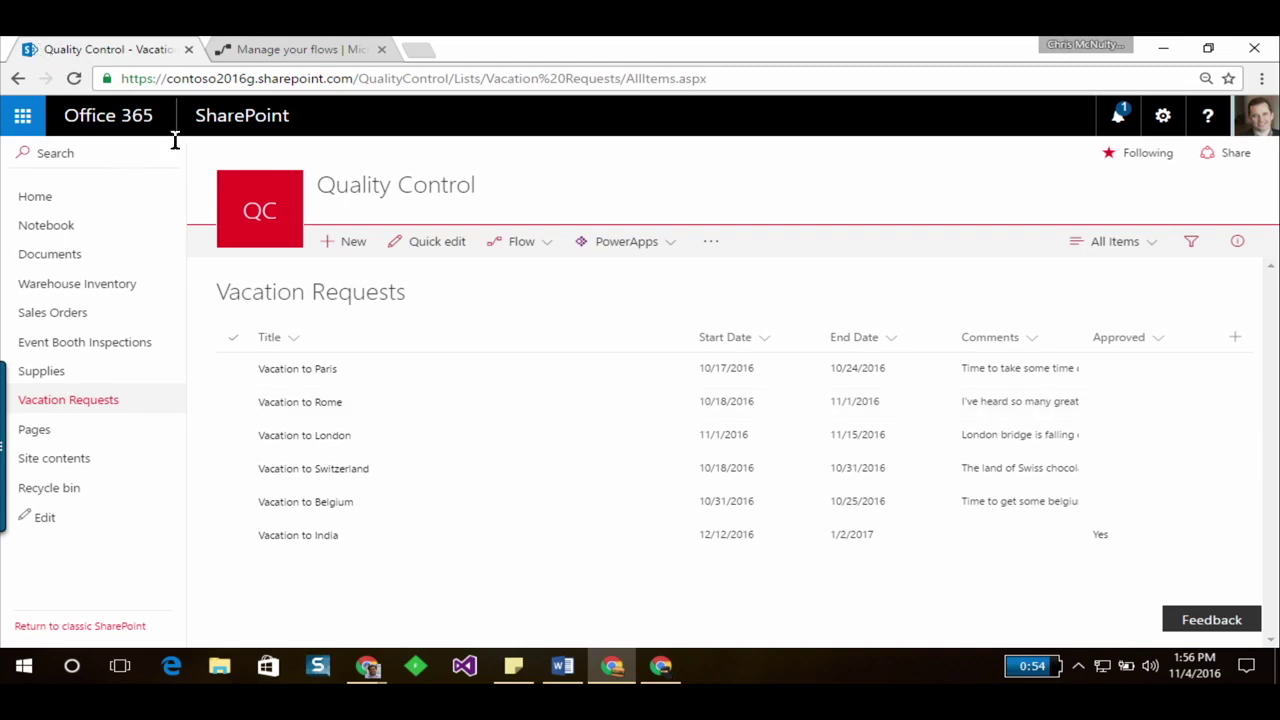
click(263, 52)
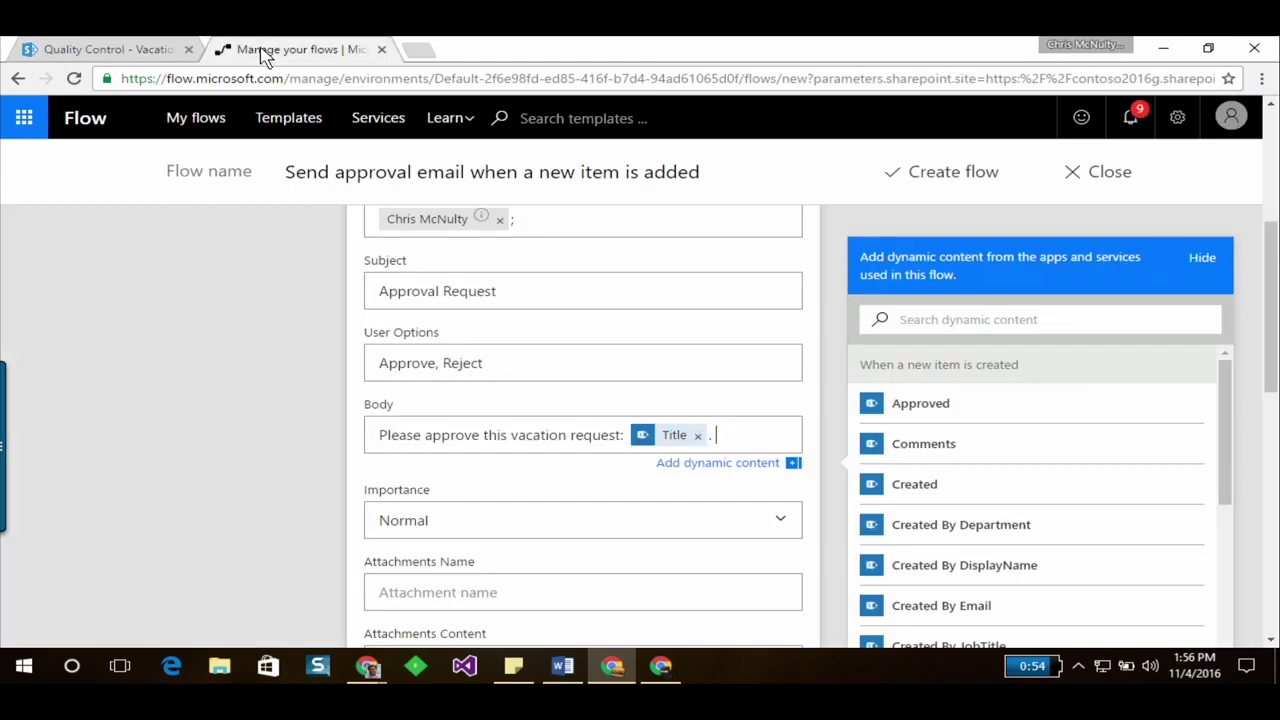
click(742, 429)
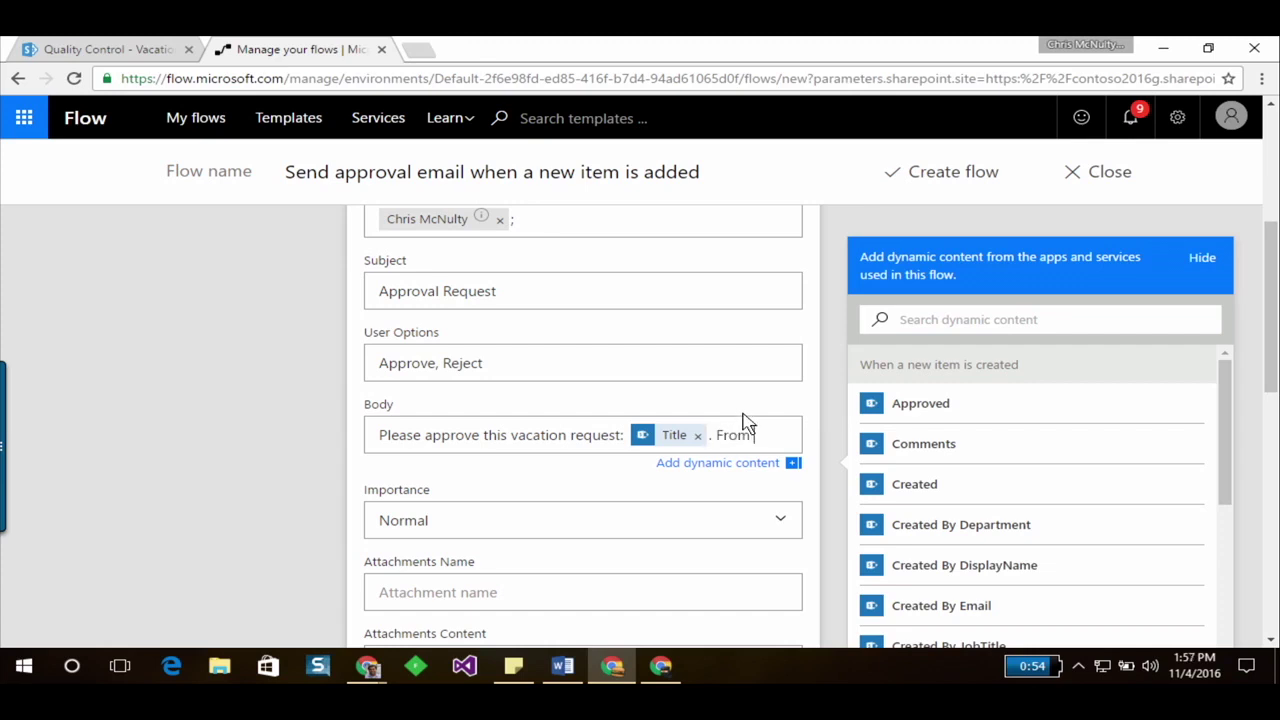
text(From)
click(970, 318)
text(start)
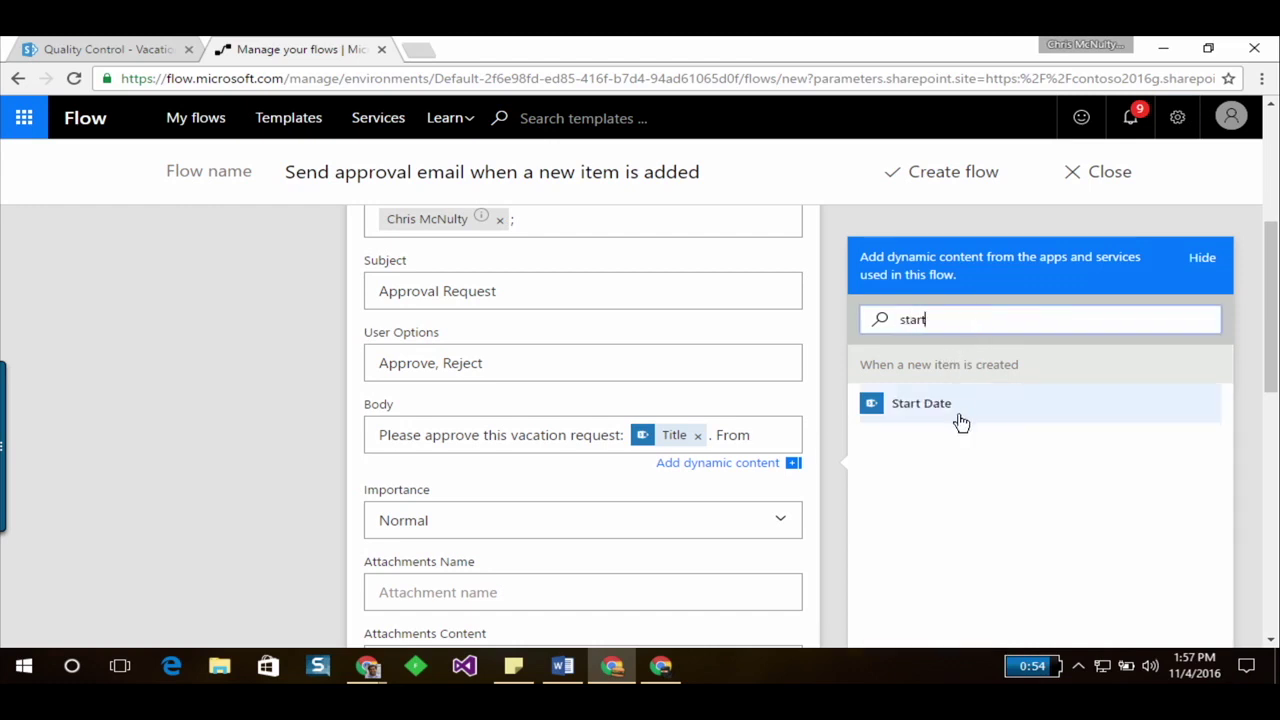
click(958, 410)
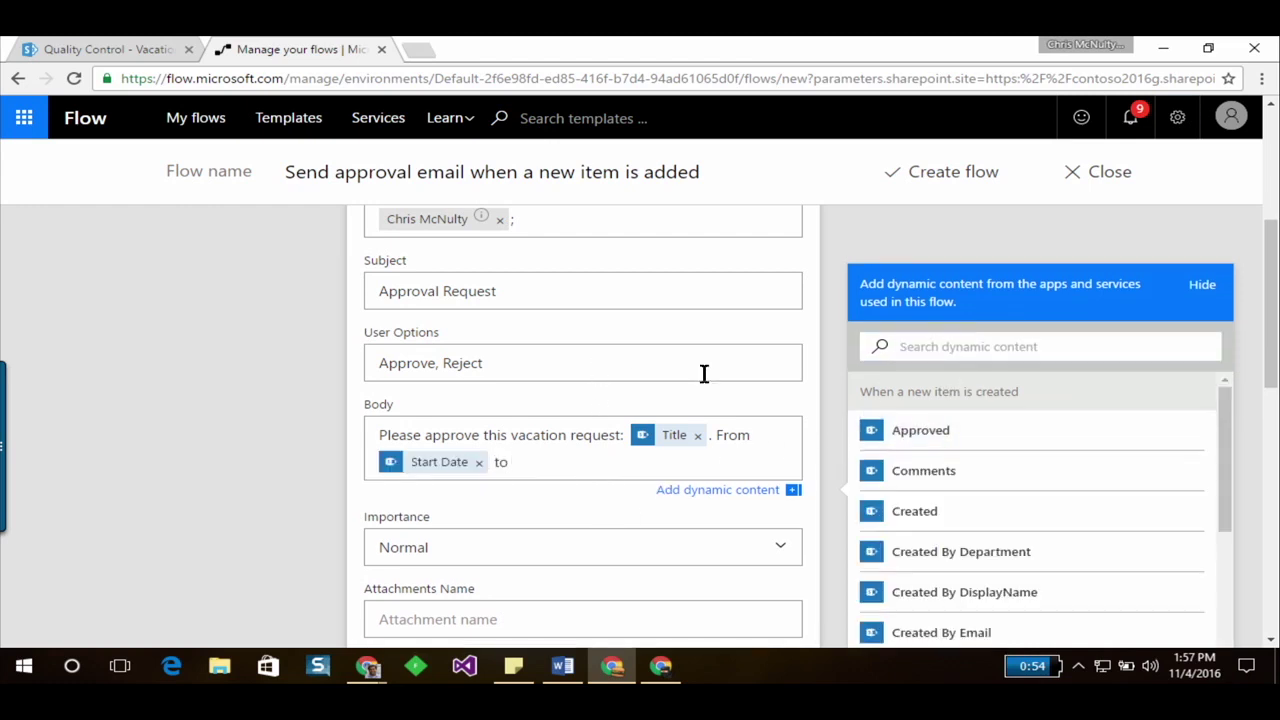
Insert the End Date and Comments fields into the body
click(1022, 351)
text(end)
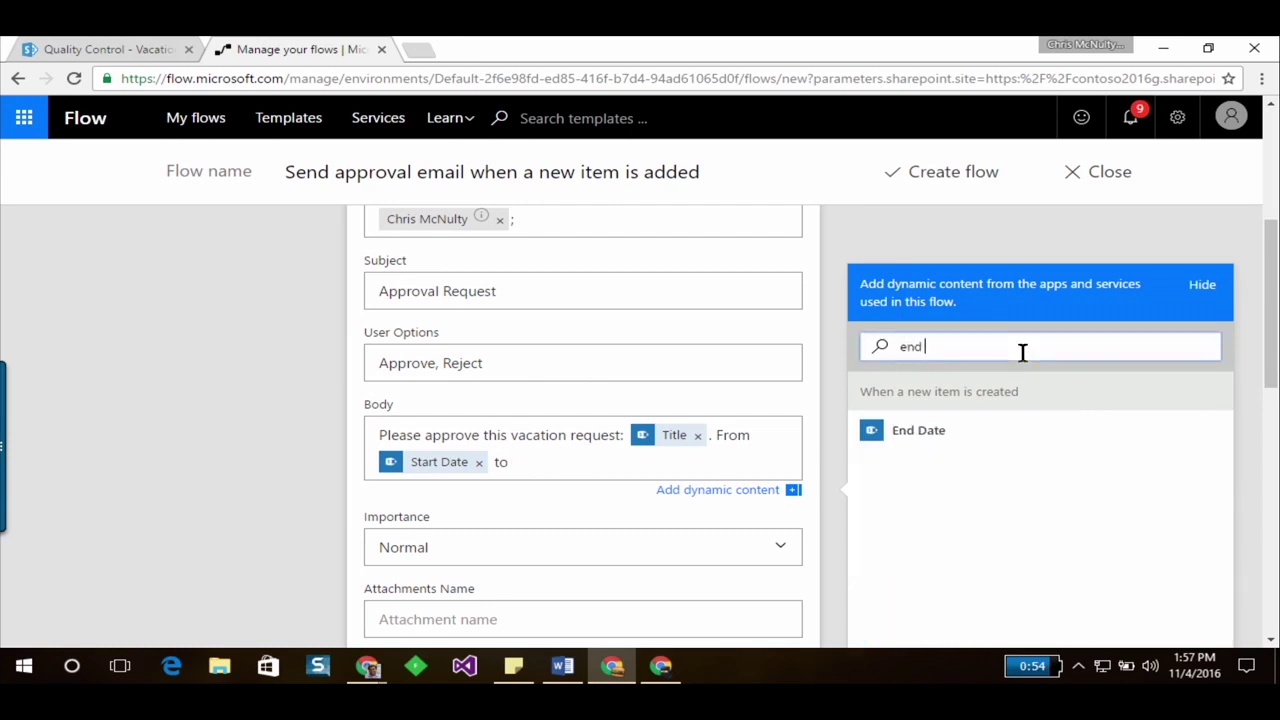
click(980, 430)
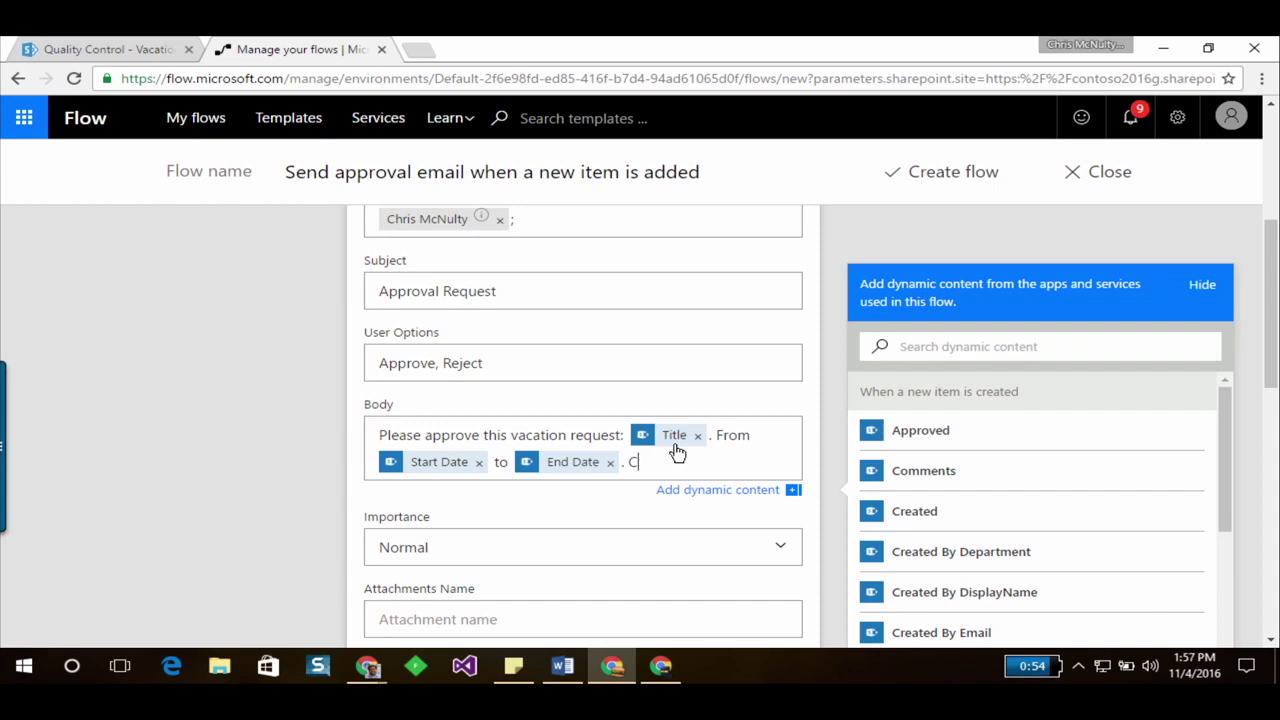
click(1042, 478)
scroll(777, 437, down, 1)
Replace the subject's 'Item:' prefix and Title field with 'Vacation request:' text
scroll(777, 437, down, 3)
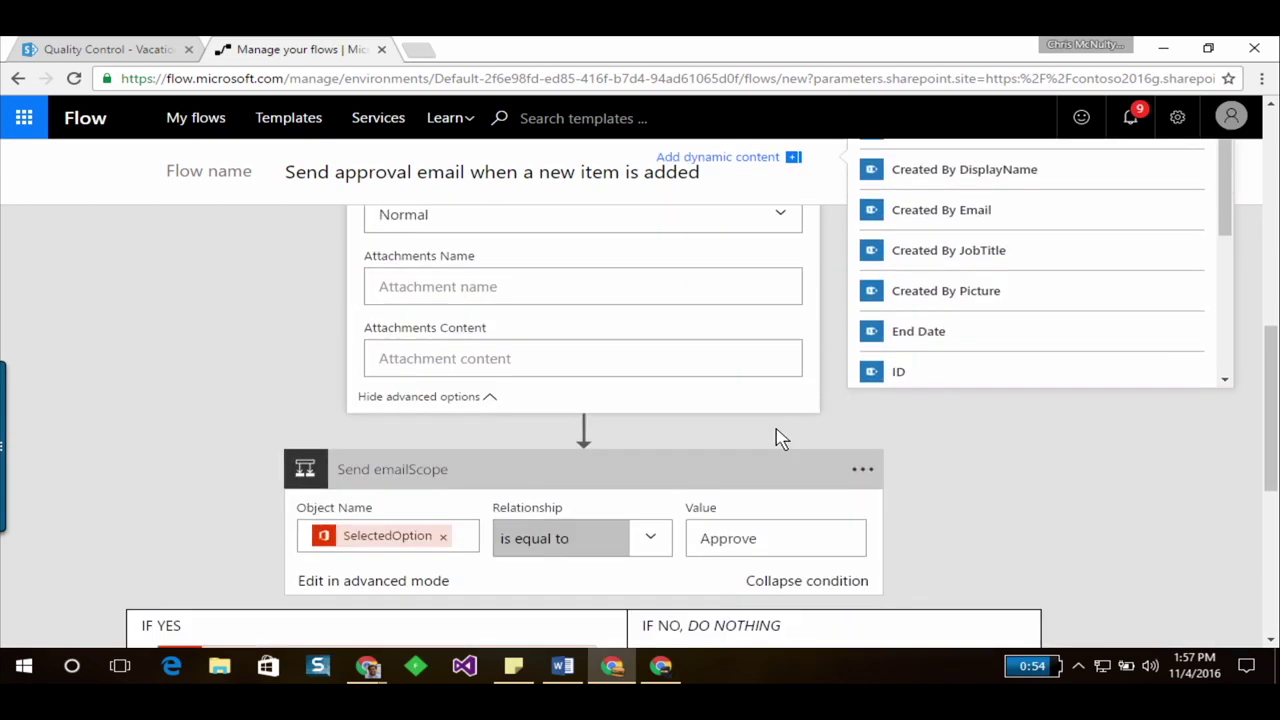
scroll(777, 437, down, 3)
scroll(318, 437, down, 1)
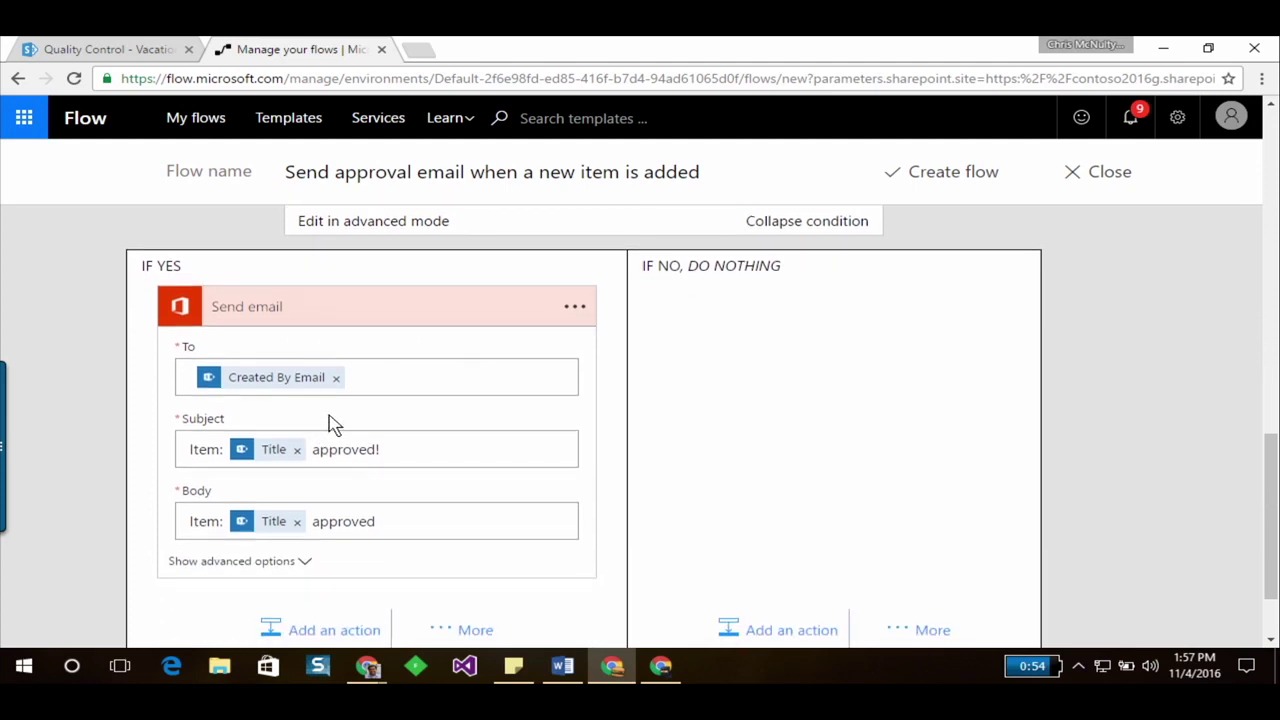
double_click(188, 445)
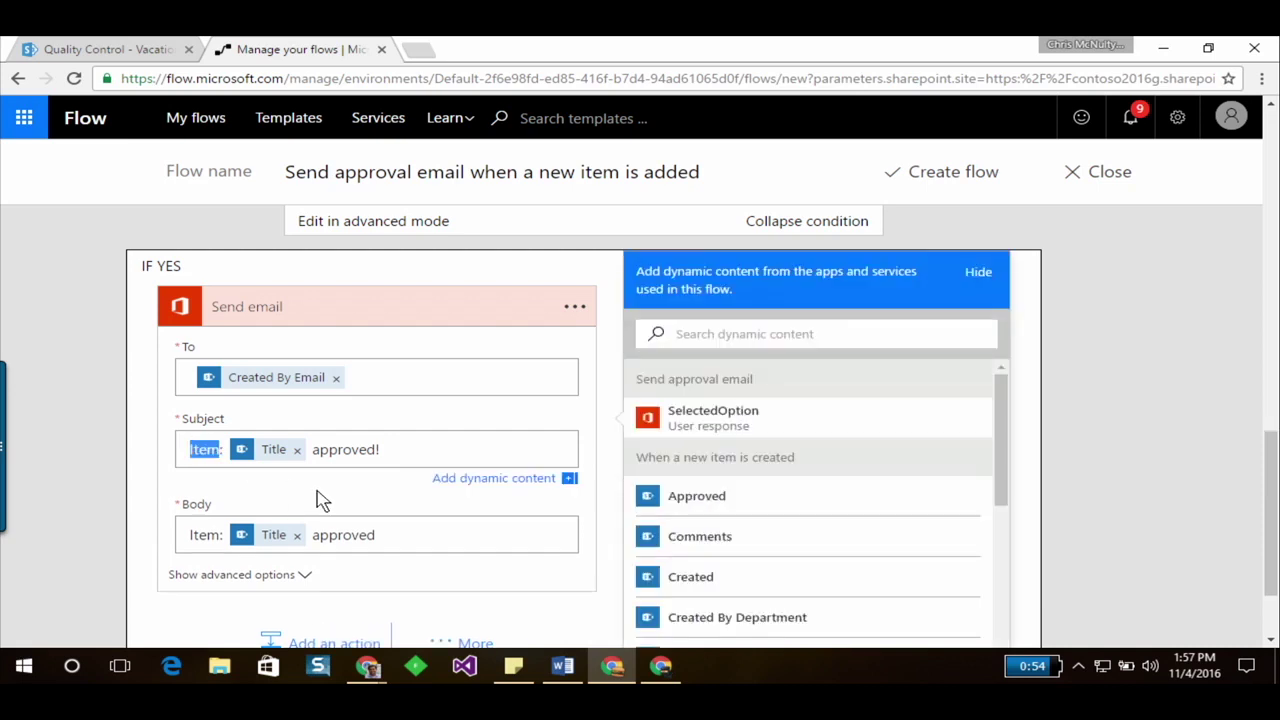
key(BackSpace)
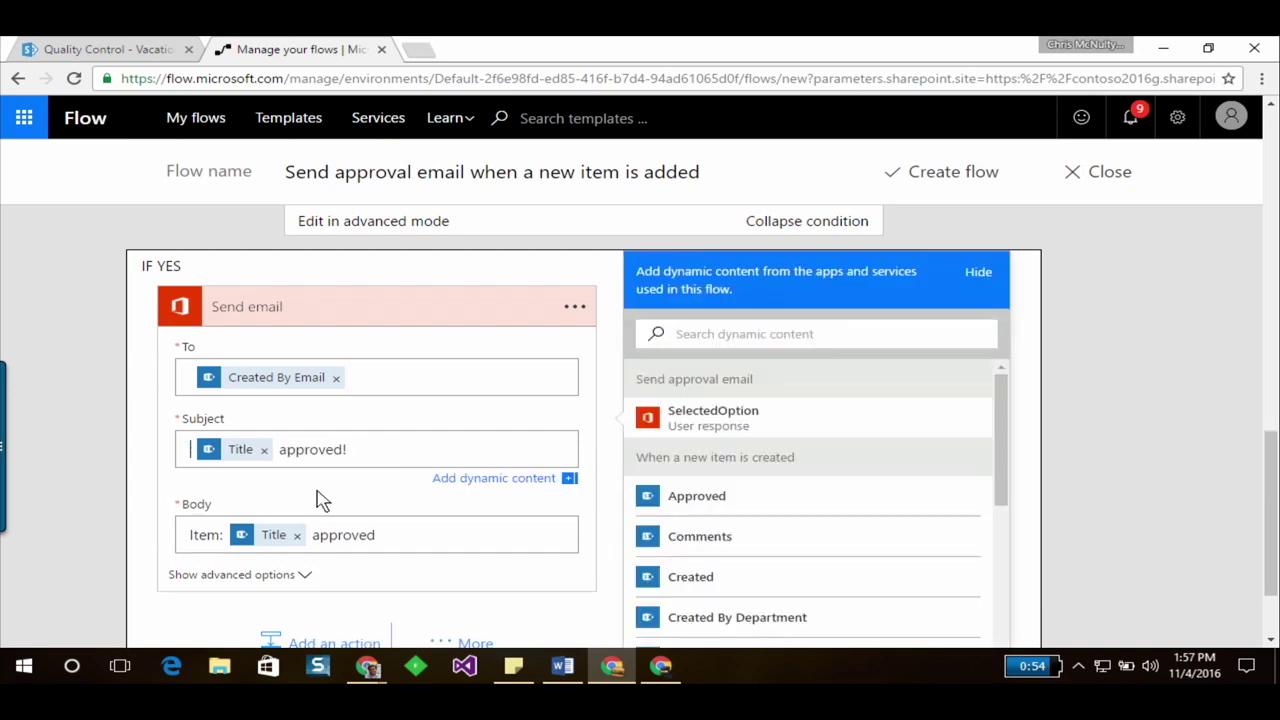
key(Delete)
text(Vacat)
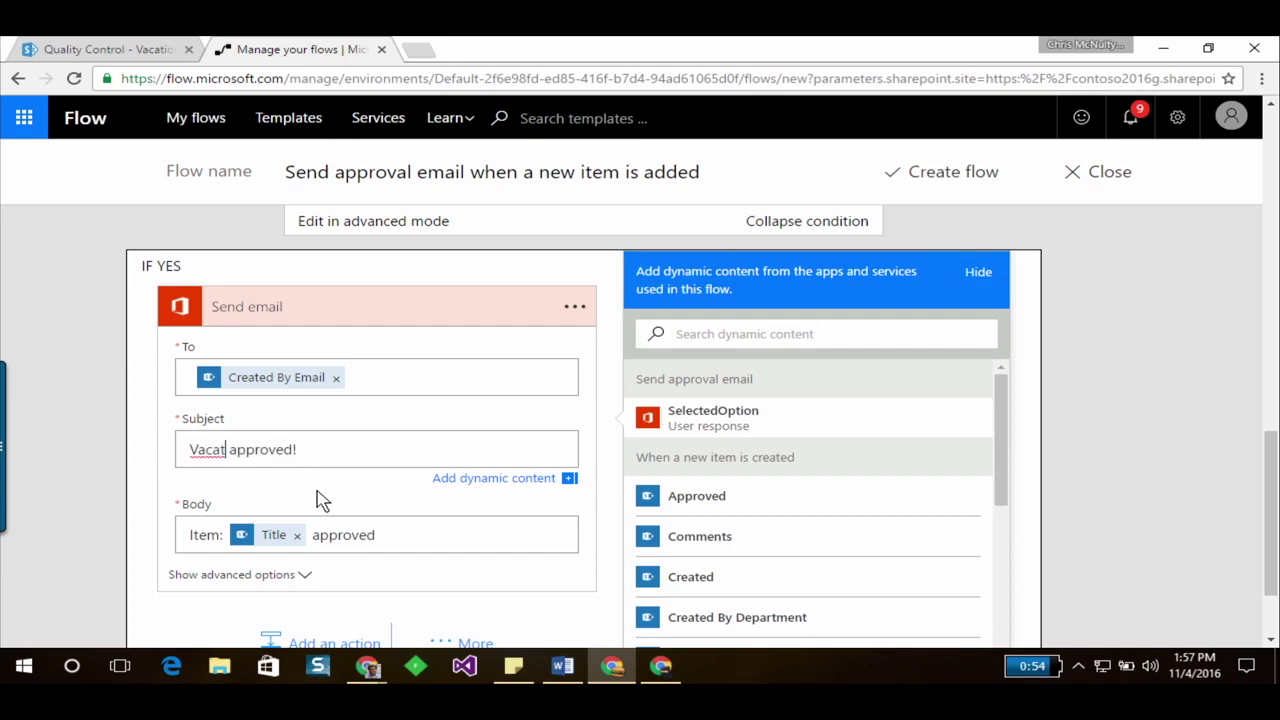
text(ion request:)
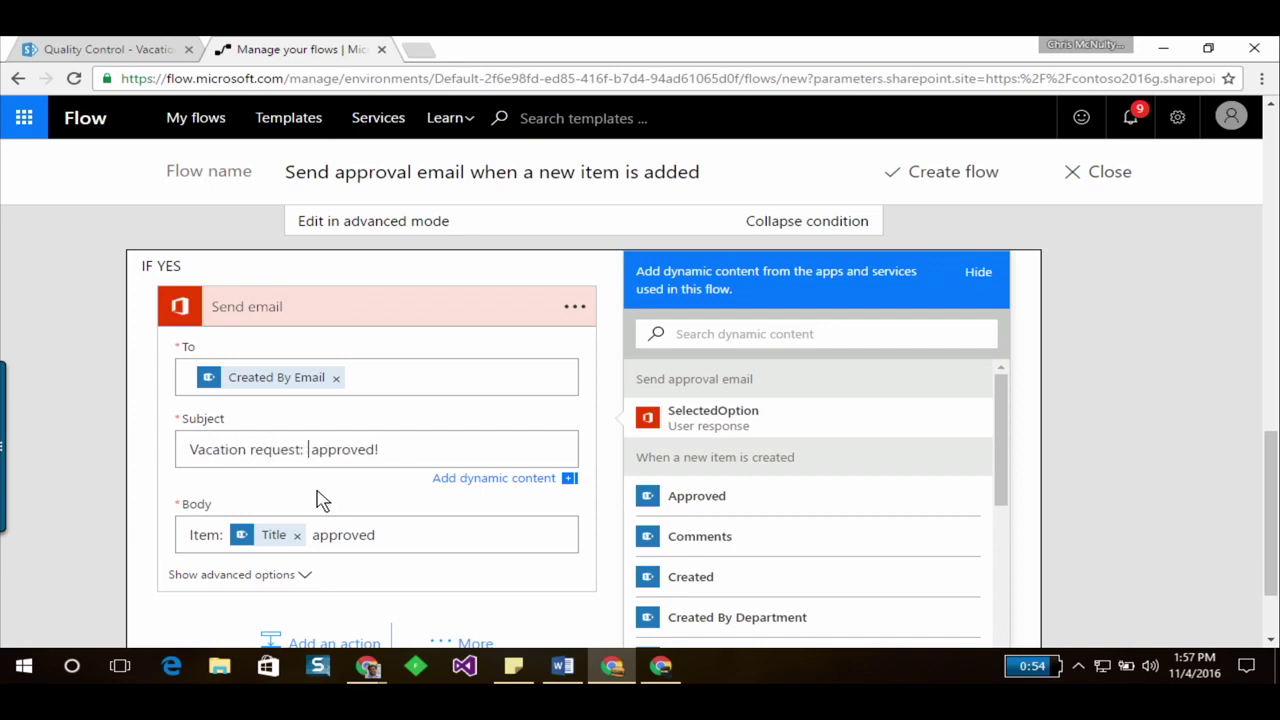
key(shift+Right)
key(shift+Right)
key(shift+Right)
key(Delete)
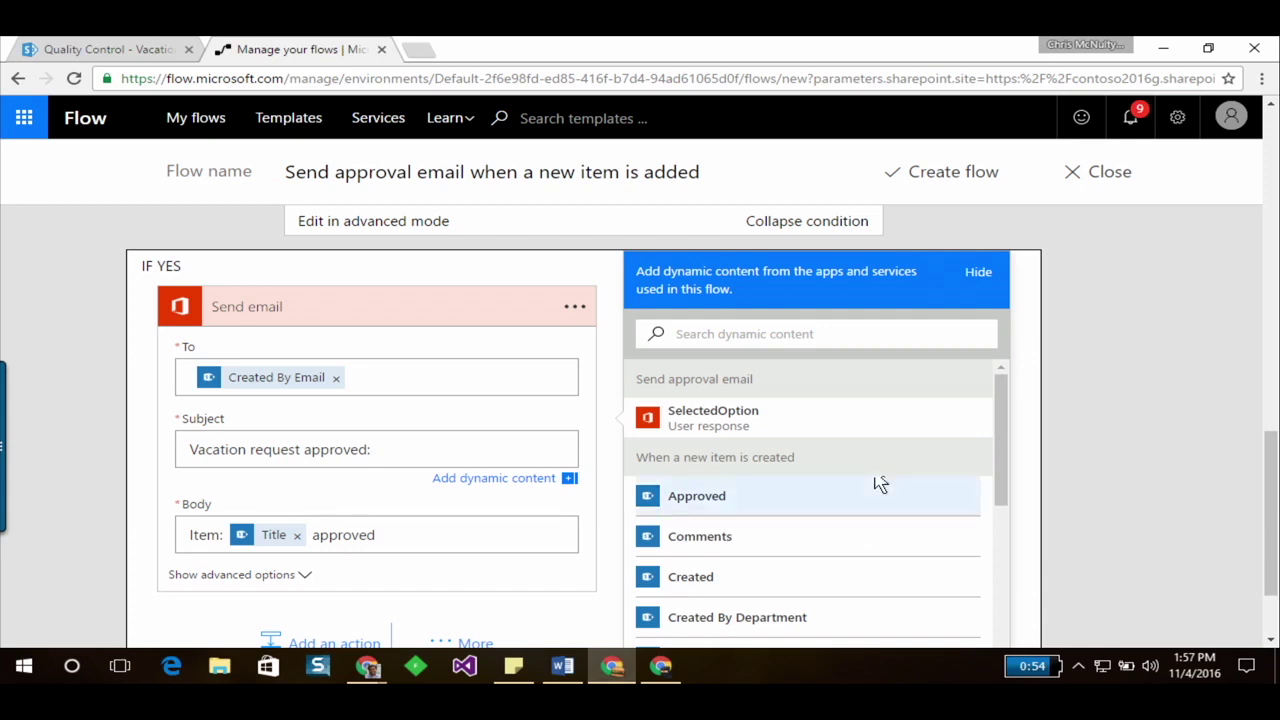
Append the Title field to the subject and edit the body after 'approved'
scroll(787, 525, down, 1)
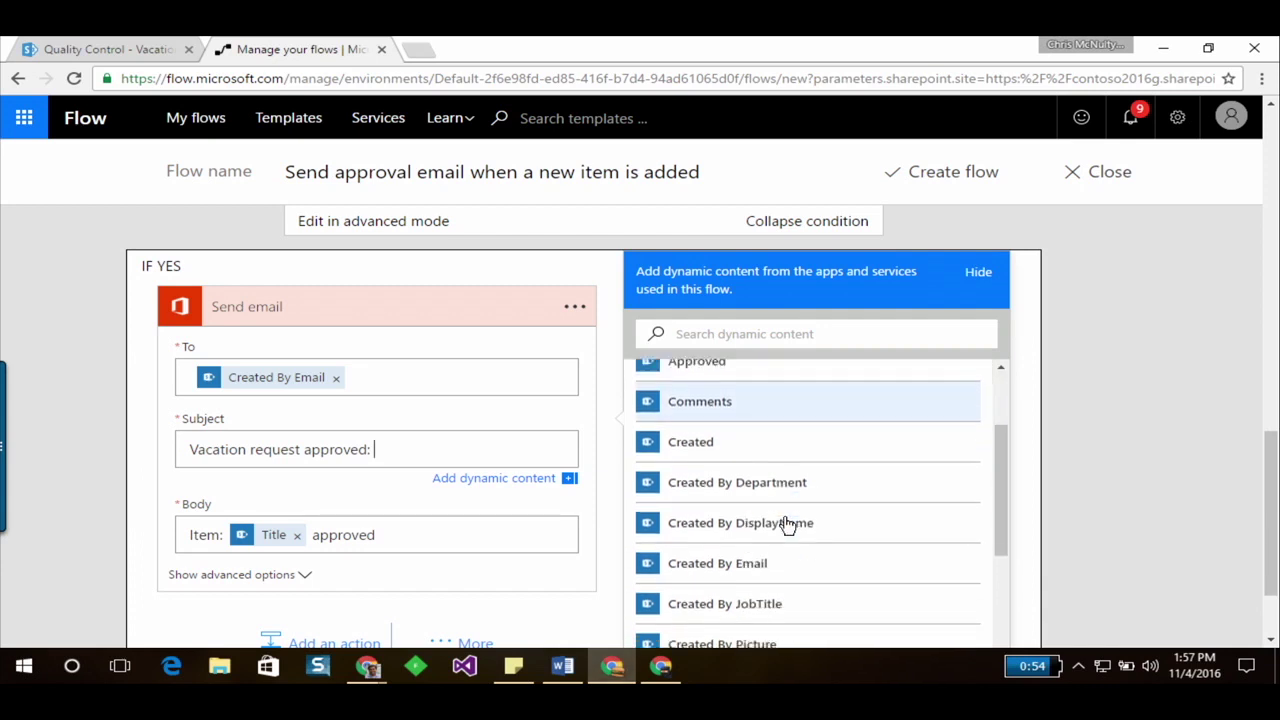
click(757, 342)
text(title)
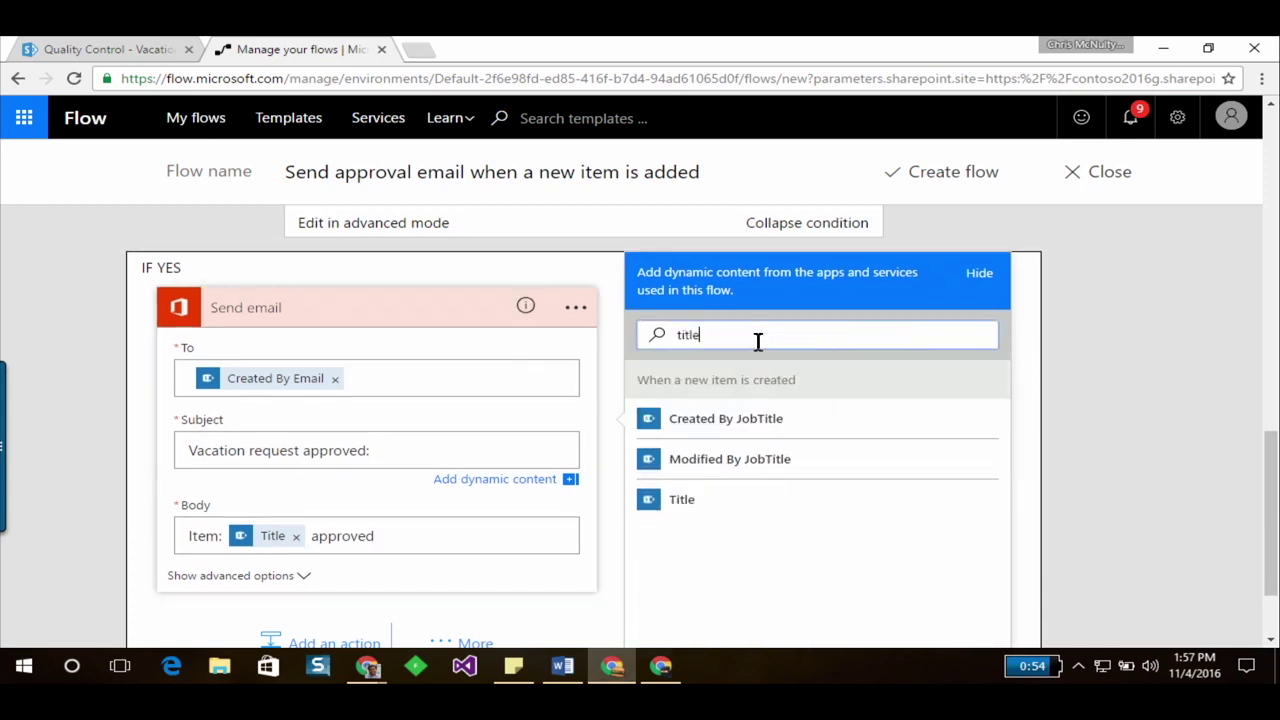
click(723, 500)
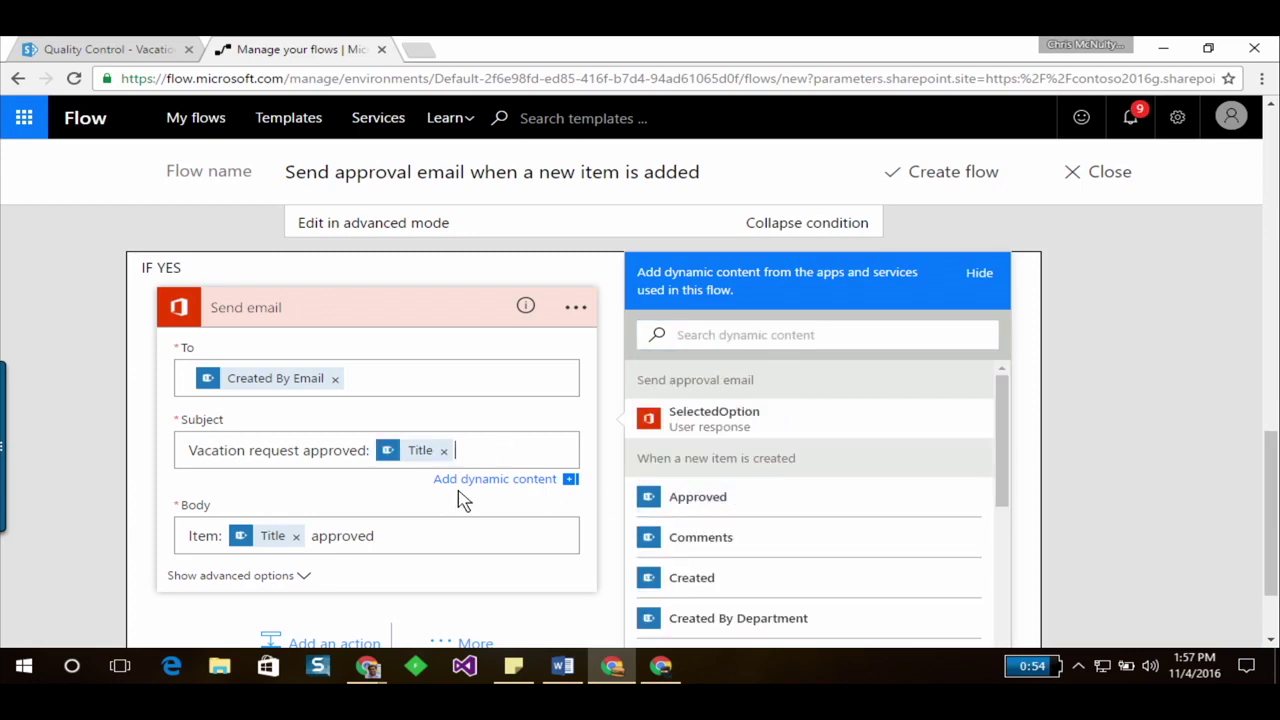
click(399, 541)
text(!)
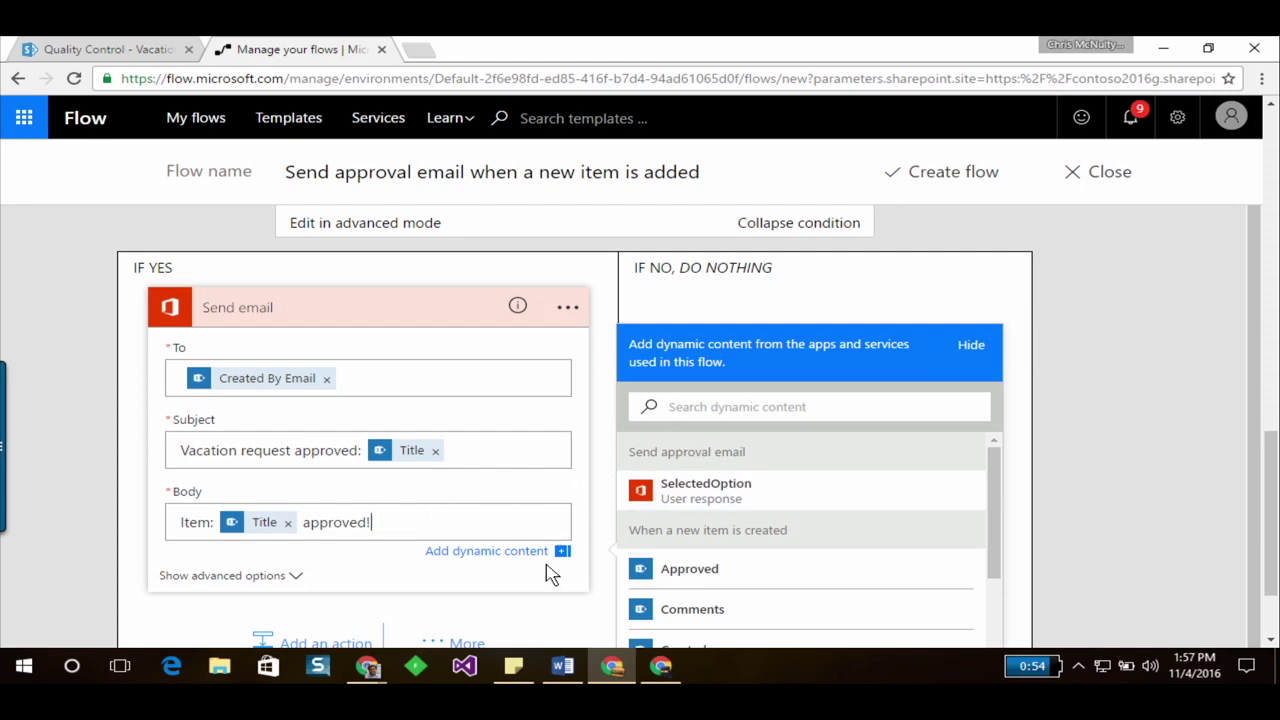
click(551, 565)
scroll(445, 495, down, 1)
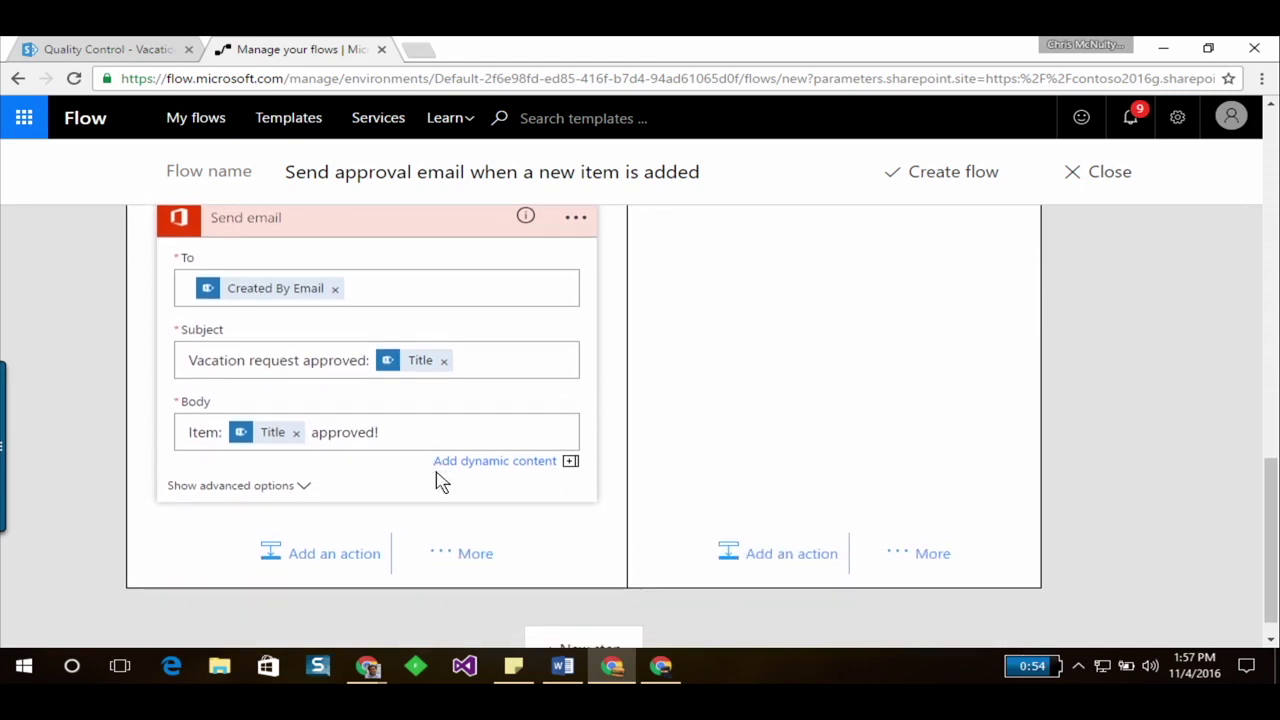
Add a SharePoint Update item step after the approved-branch email
click(289, 575)
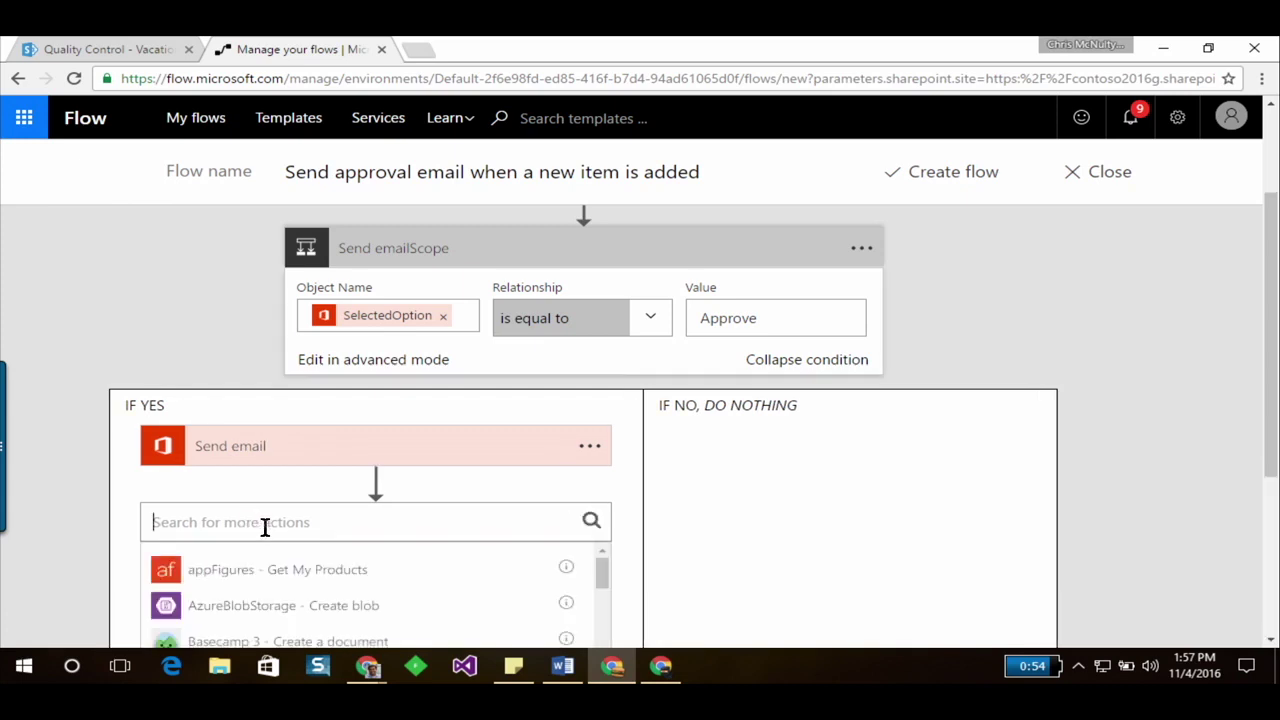
text(update item)
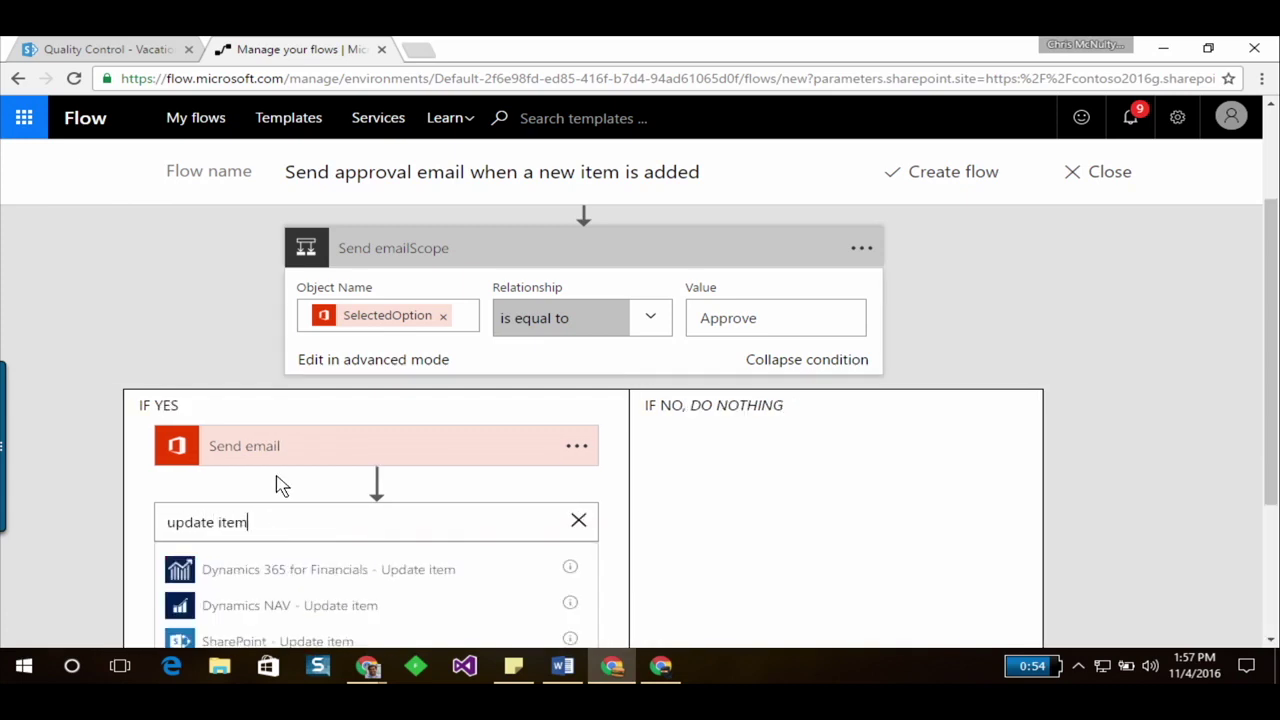
scroll(277, 486, down, 2)
click(294, 462)
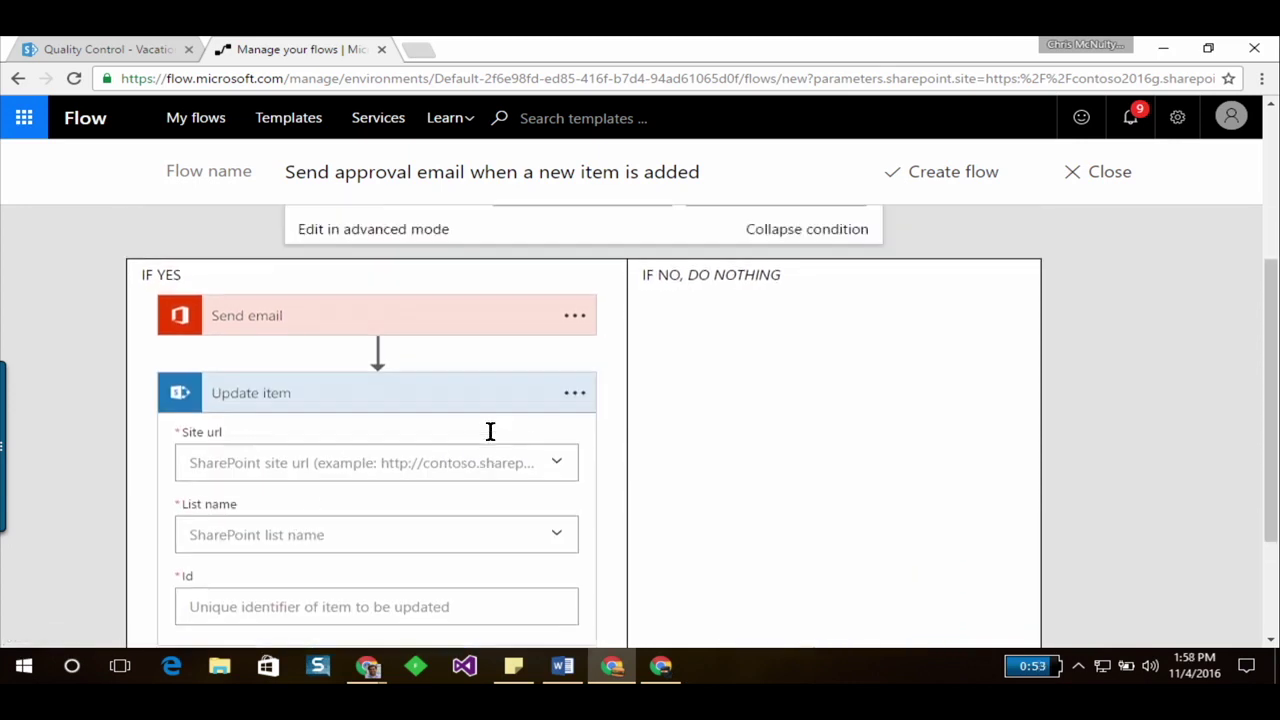
scroll(489, 431, up, 3)
scroll(503, 428, up, 2)
Target Update item at the pasted QualityControl site address and the Vacation Requests list
triple_click(509, 323)
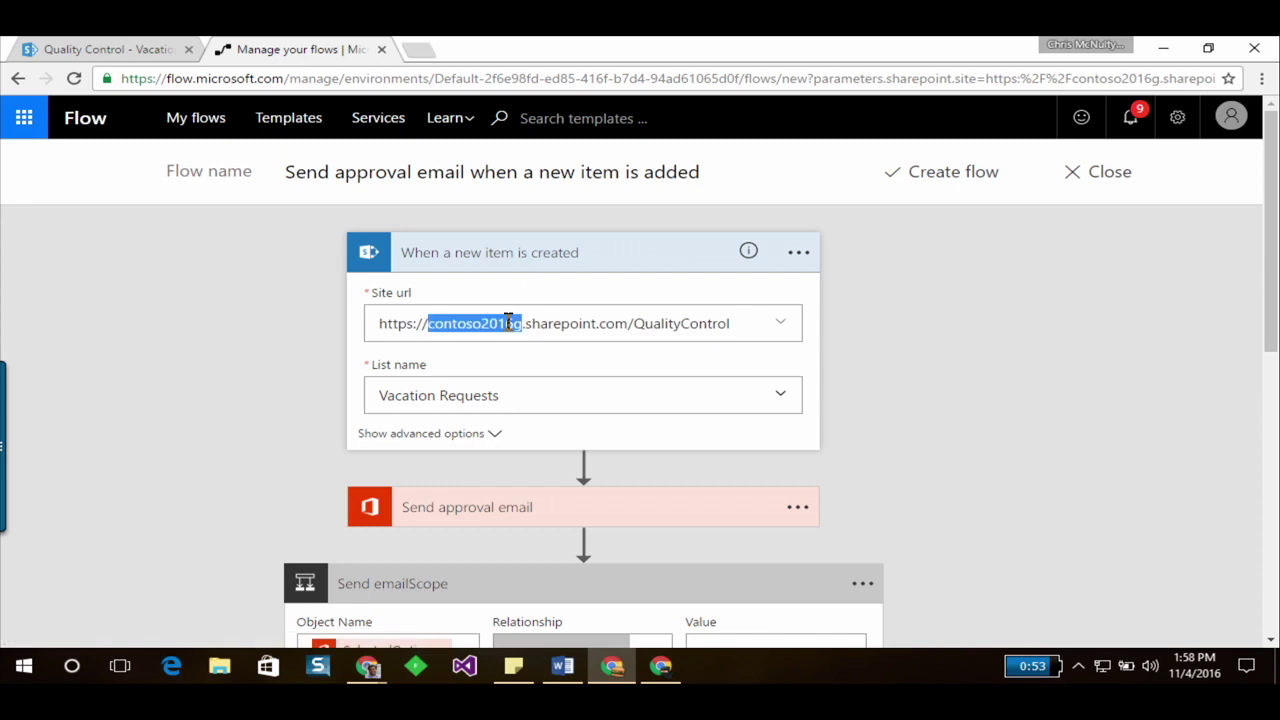
scroll(343, 354, down, 1)
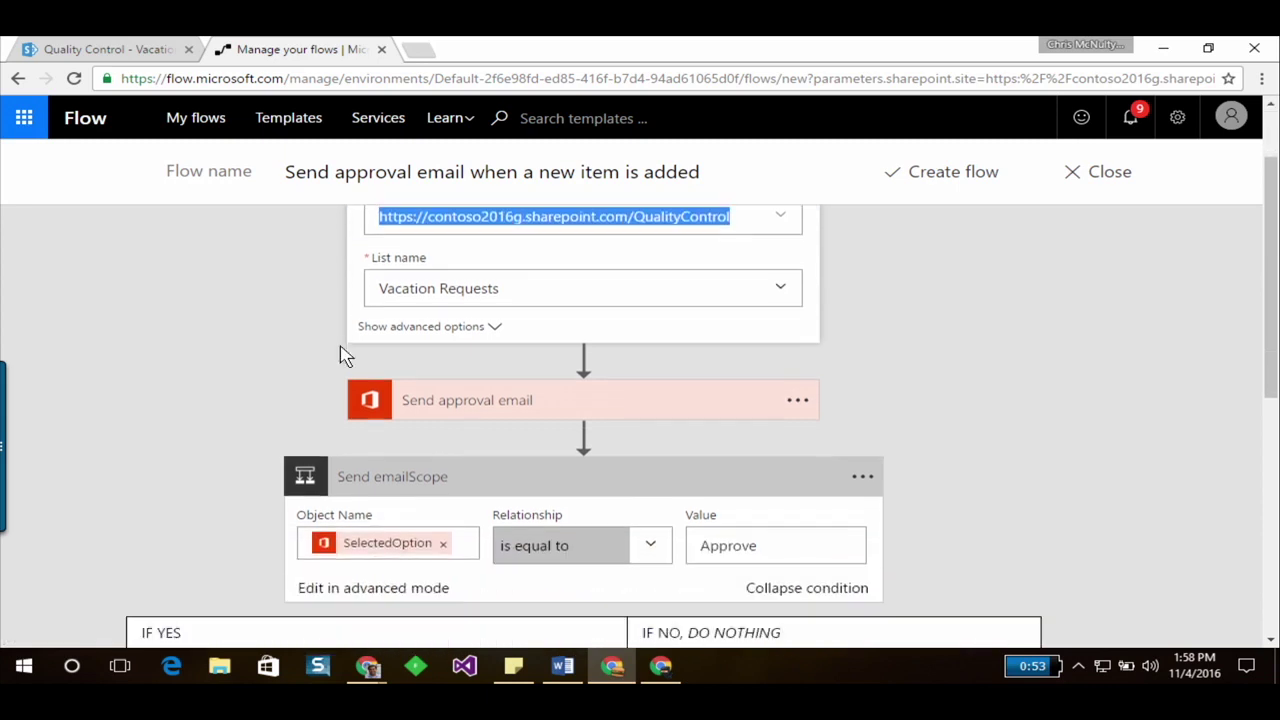
scroll(320, 383, down, 3)
click(268, 475)
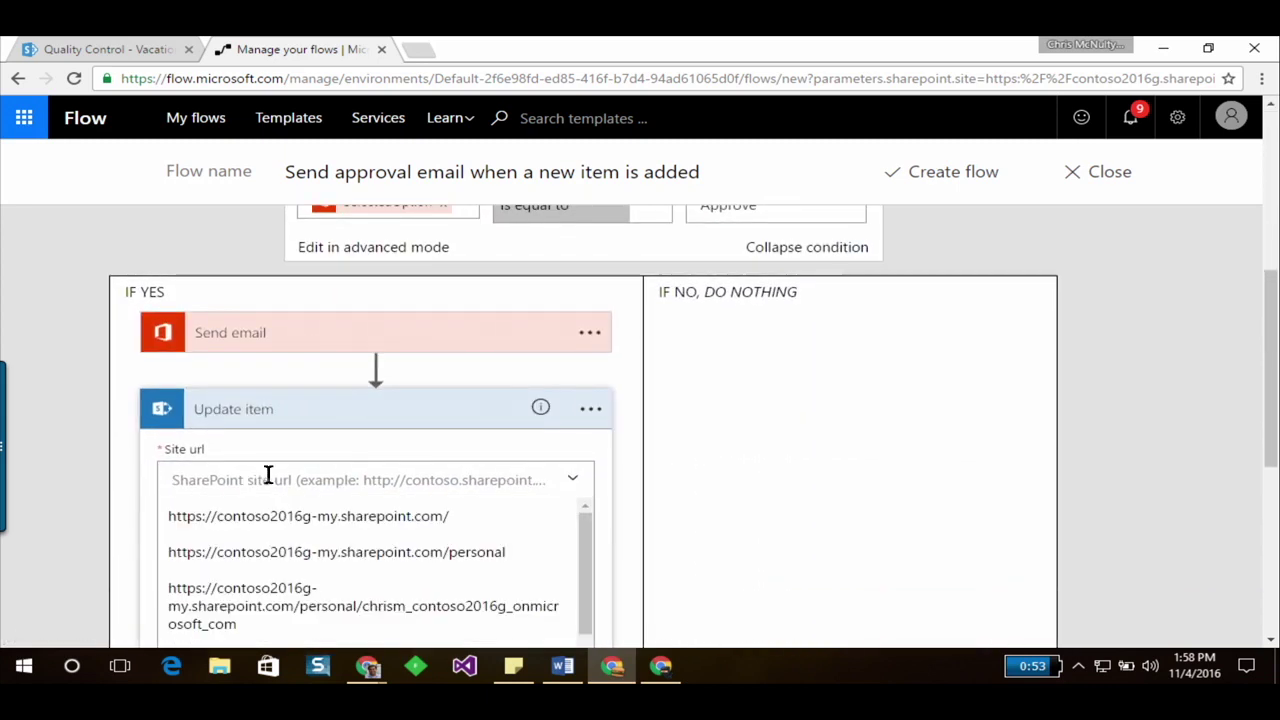
text(https://contoso2016g.sharepoint.com/QualityControl)
click(557, 595)
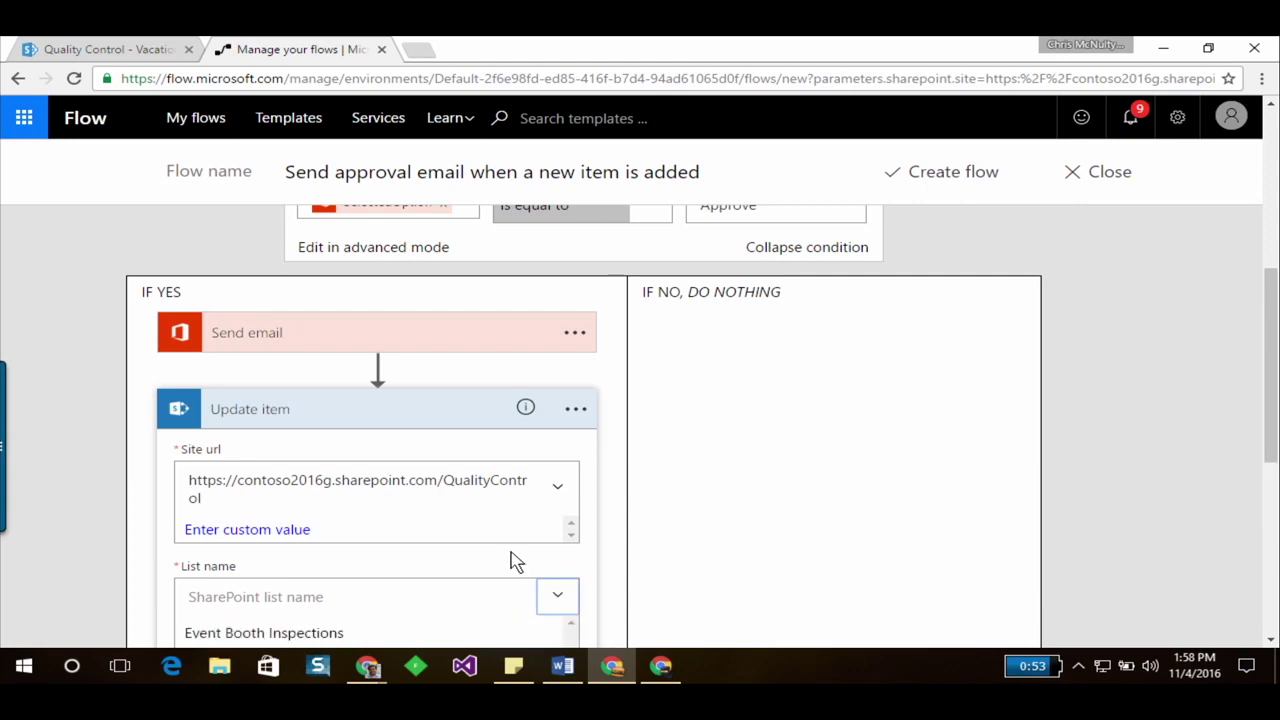
scroll(391, 491, down, 3)
click(287, 482)
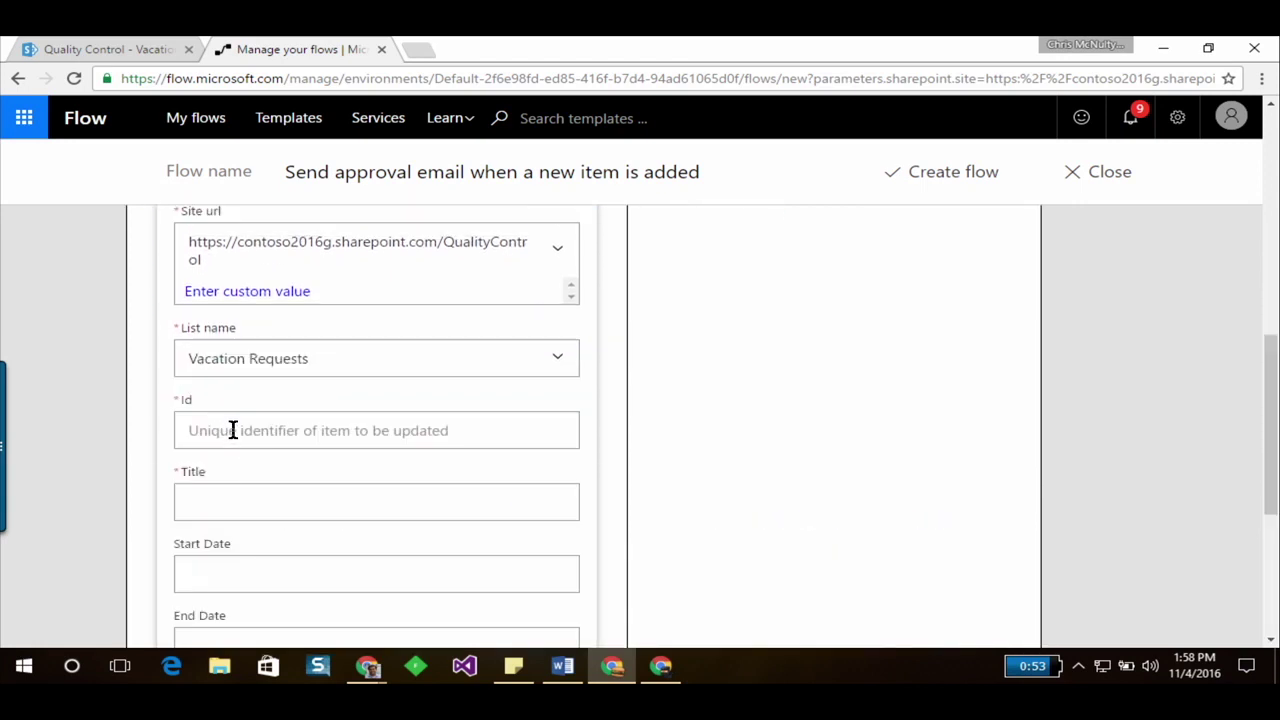
Fill Update item's Id and Title with the new item's ID and Title
click(233, 430)
click(670, 370)
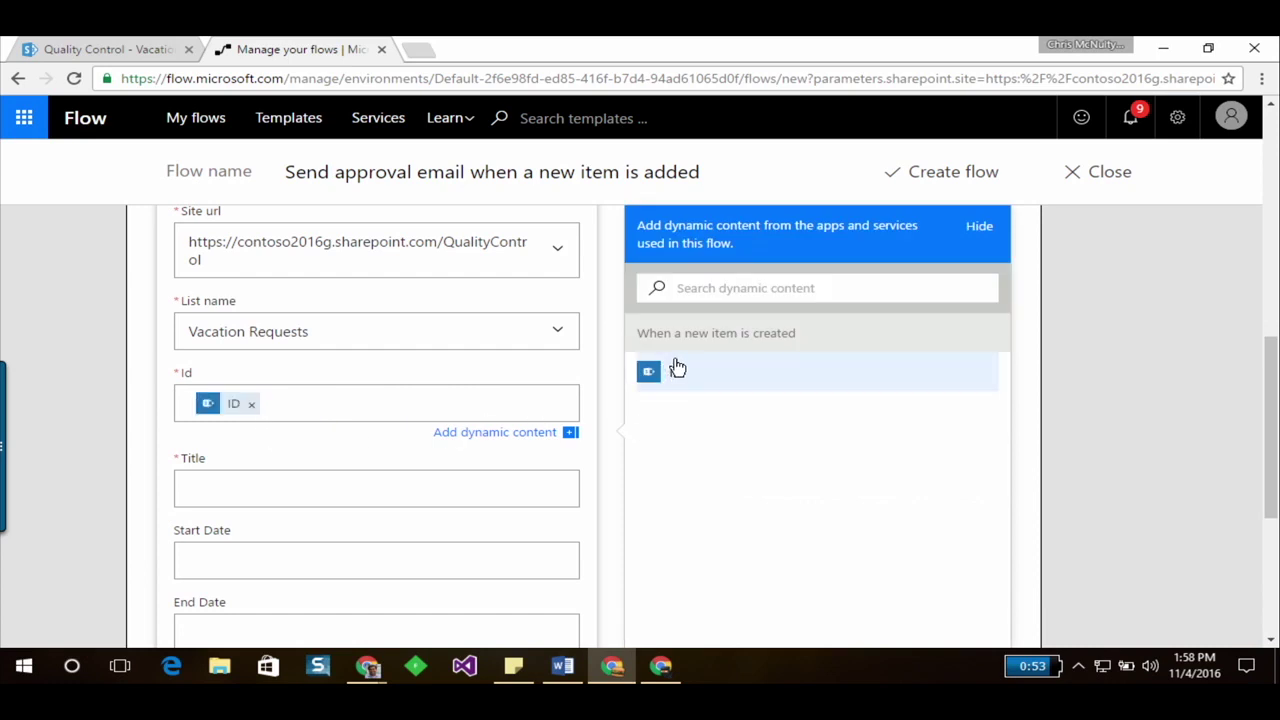
scroll(373, 408, down, 1)
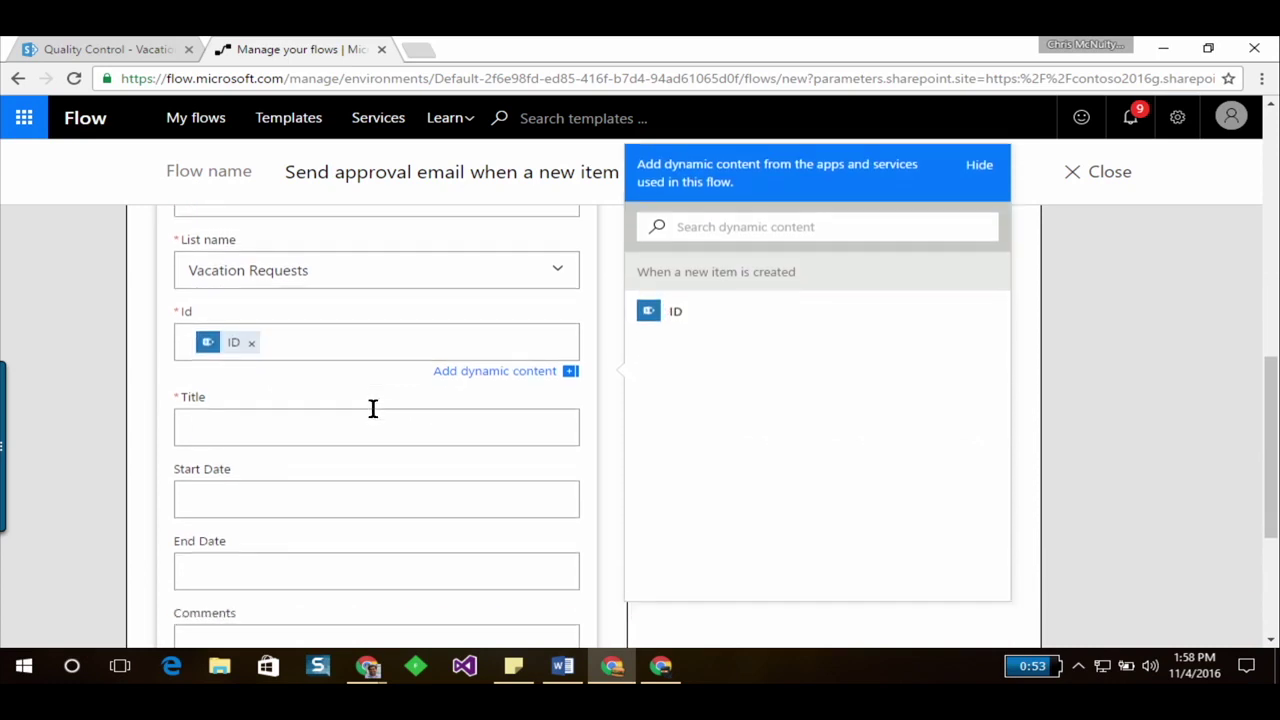
click(286, 398)
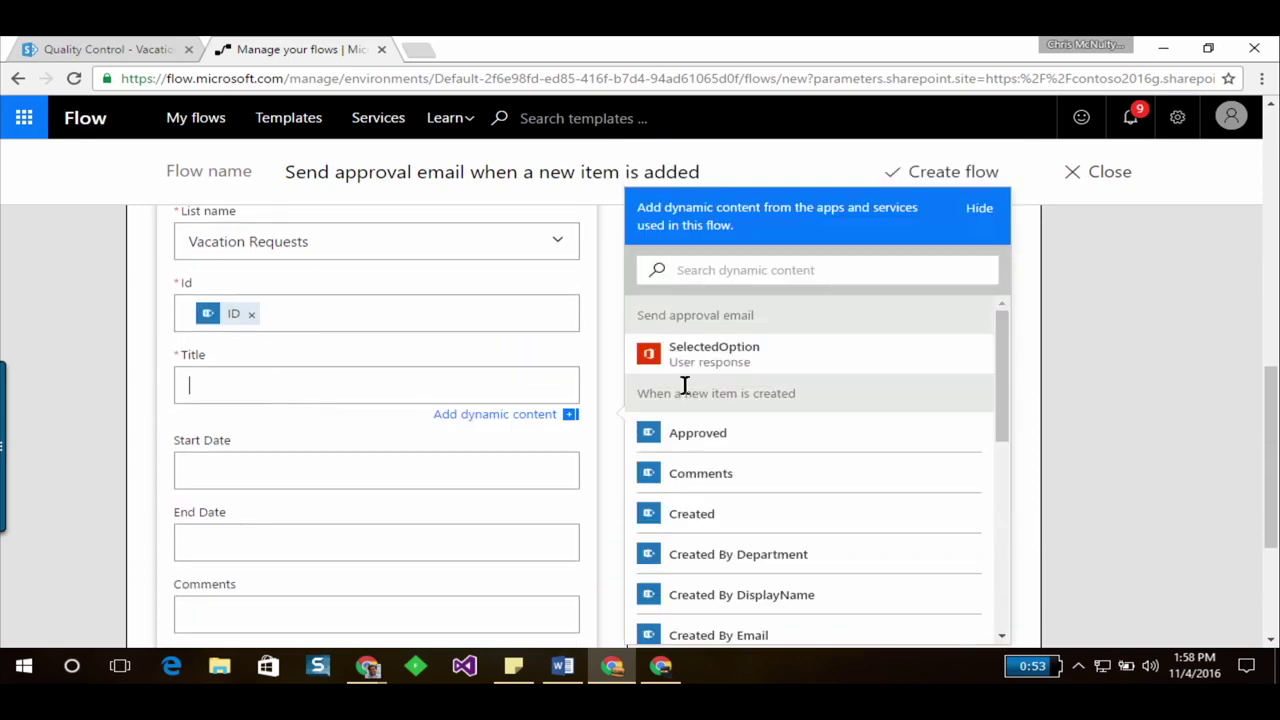
click(720, 272)
text(title)
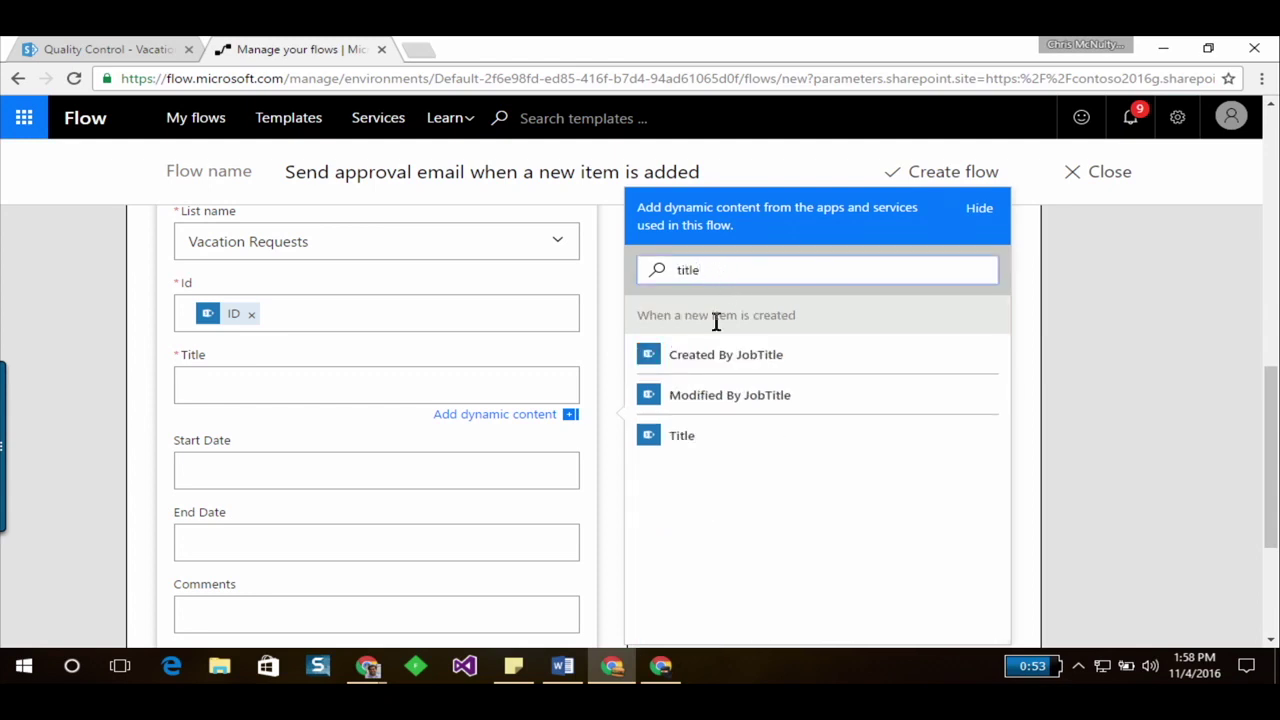
click(708, 437)
Fill Start Date and End Date with the item's Start Date and End Date
scroll(193, 377, down, 1)
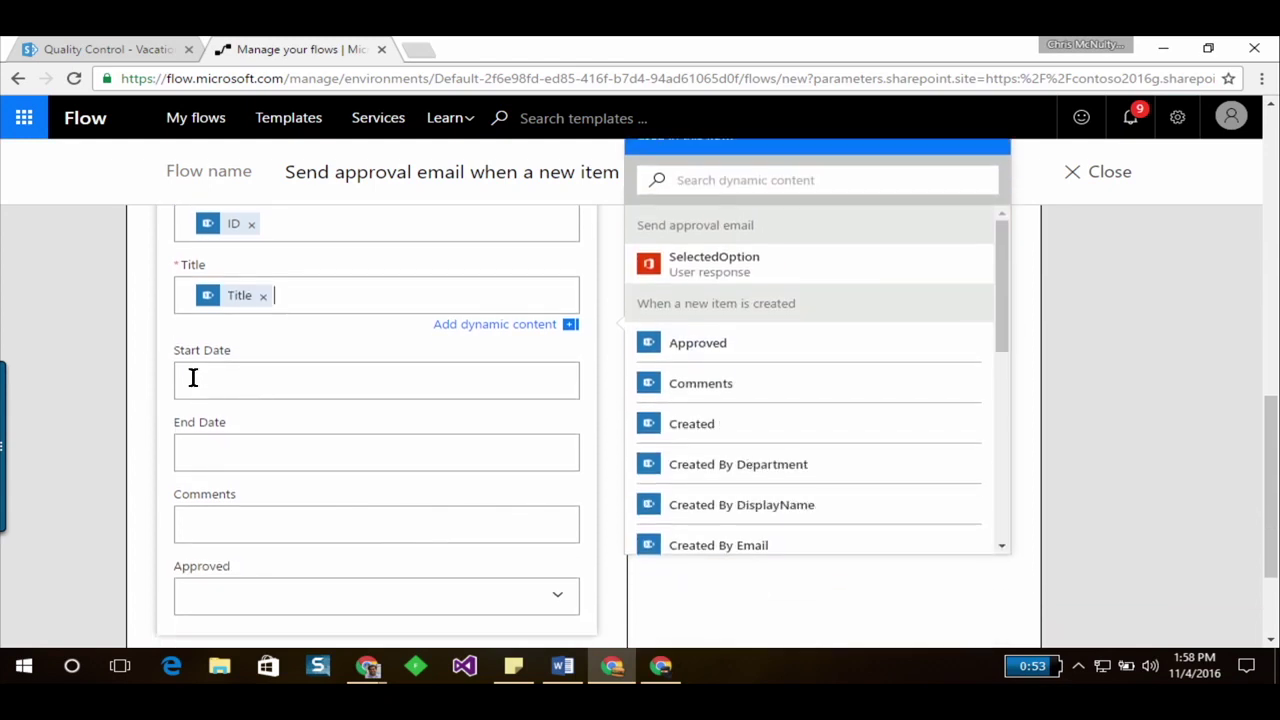
click(237, 381)
click(706, 254)
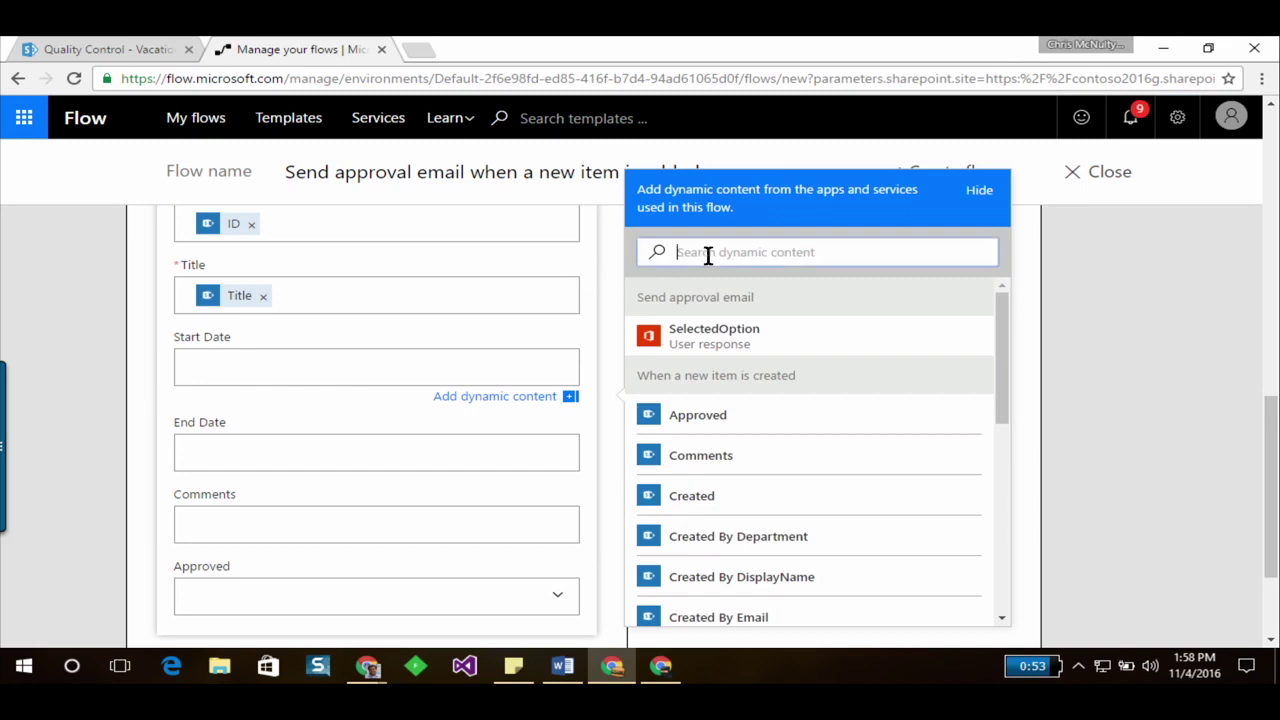
text(start)
click(718, 345)
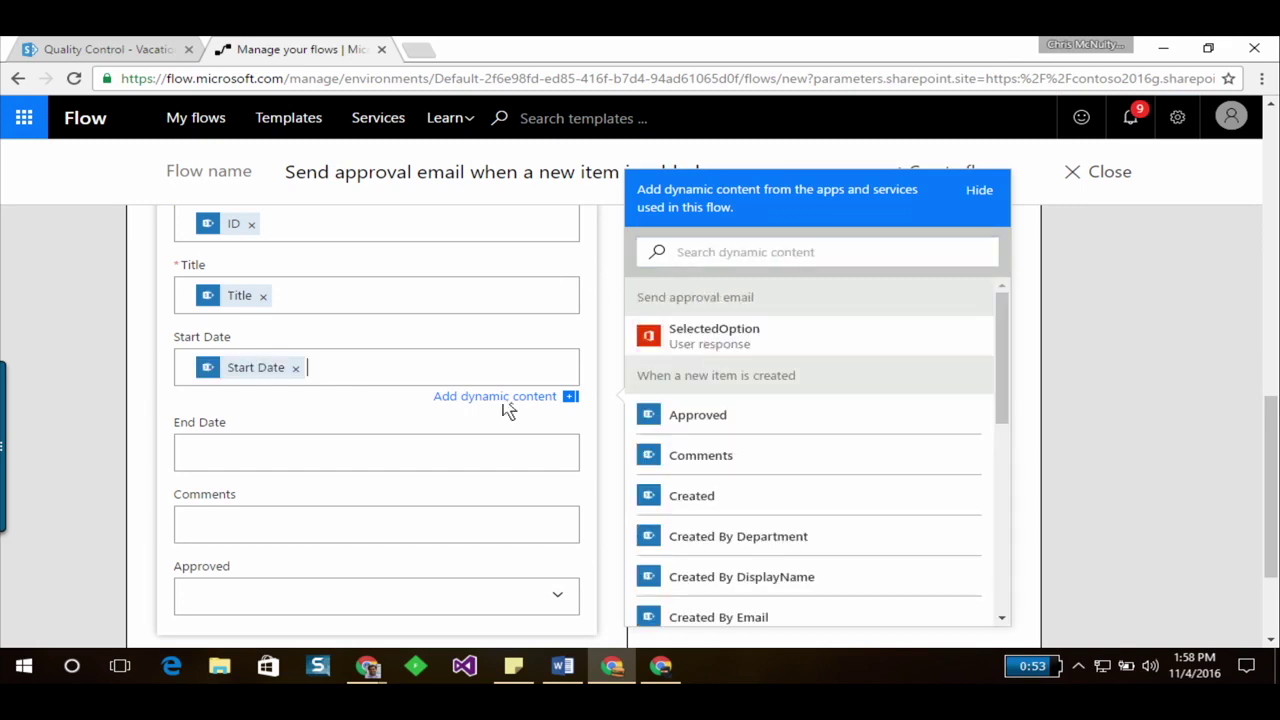
click(281, 450)
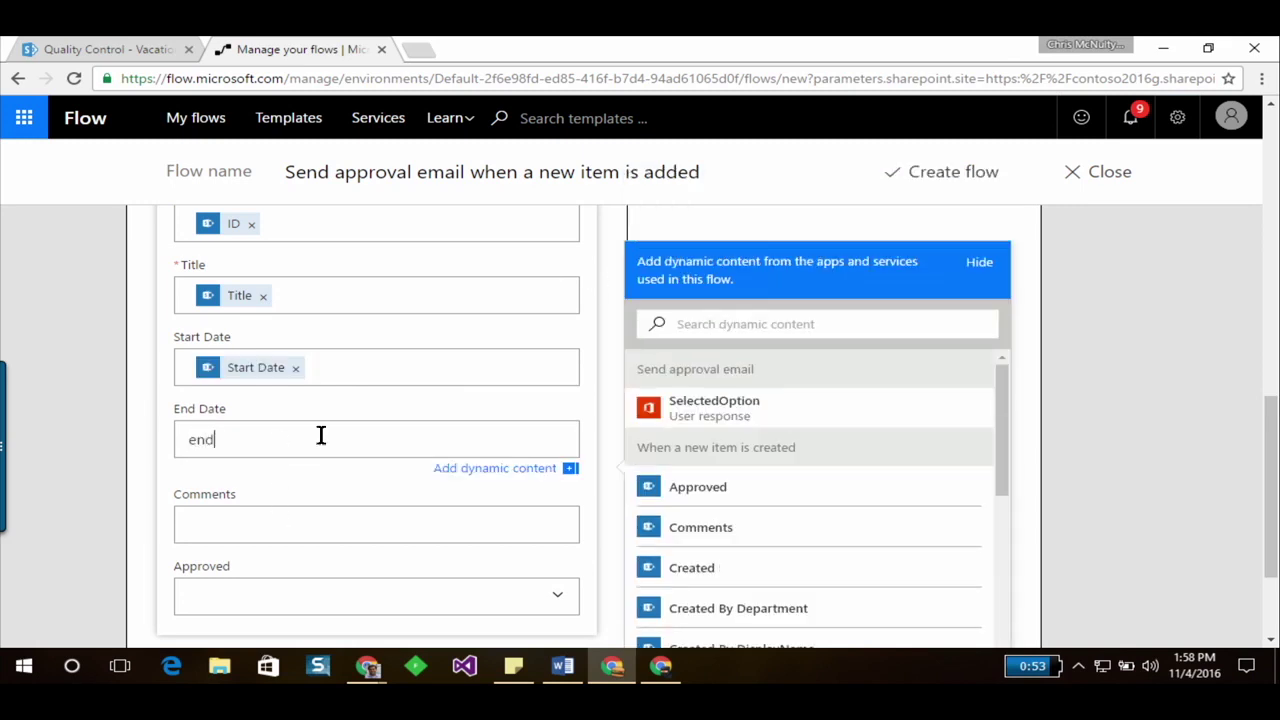
click(790, 325)
text(end)
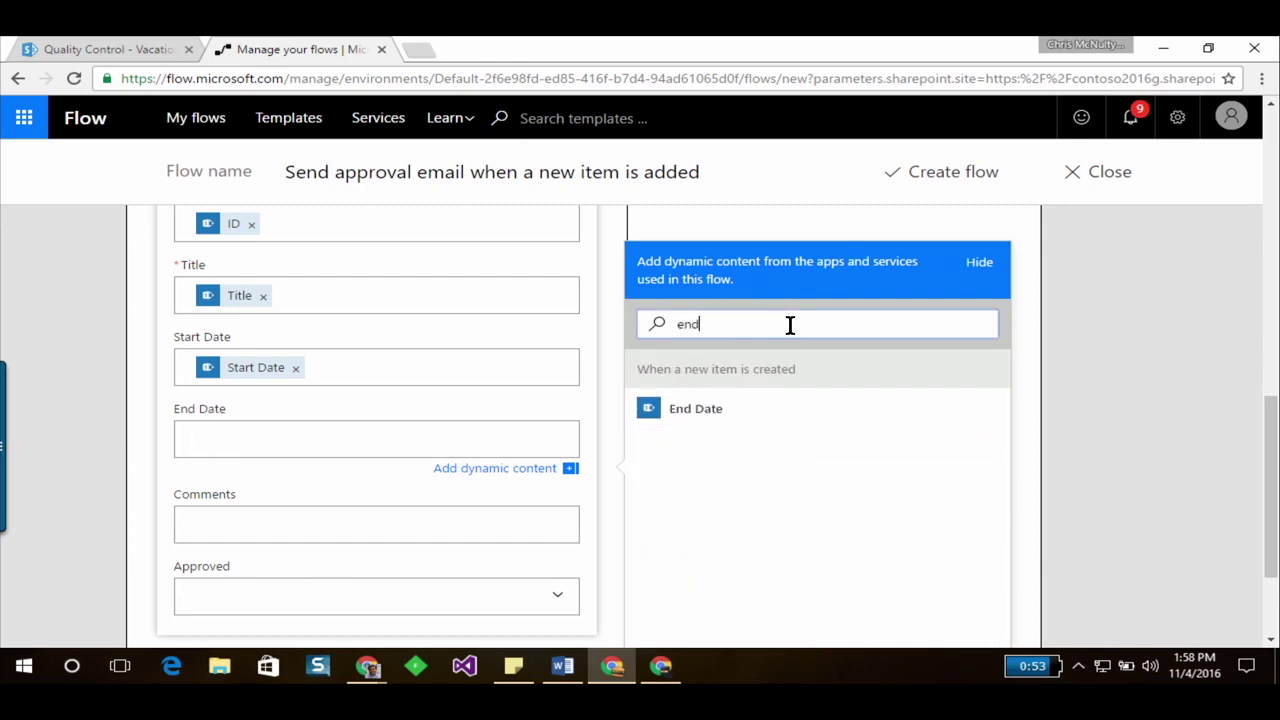
click(771, 408)
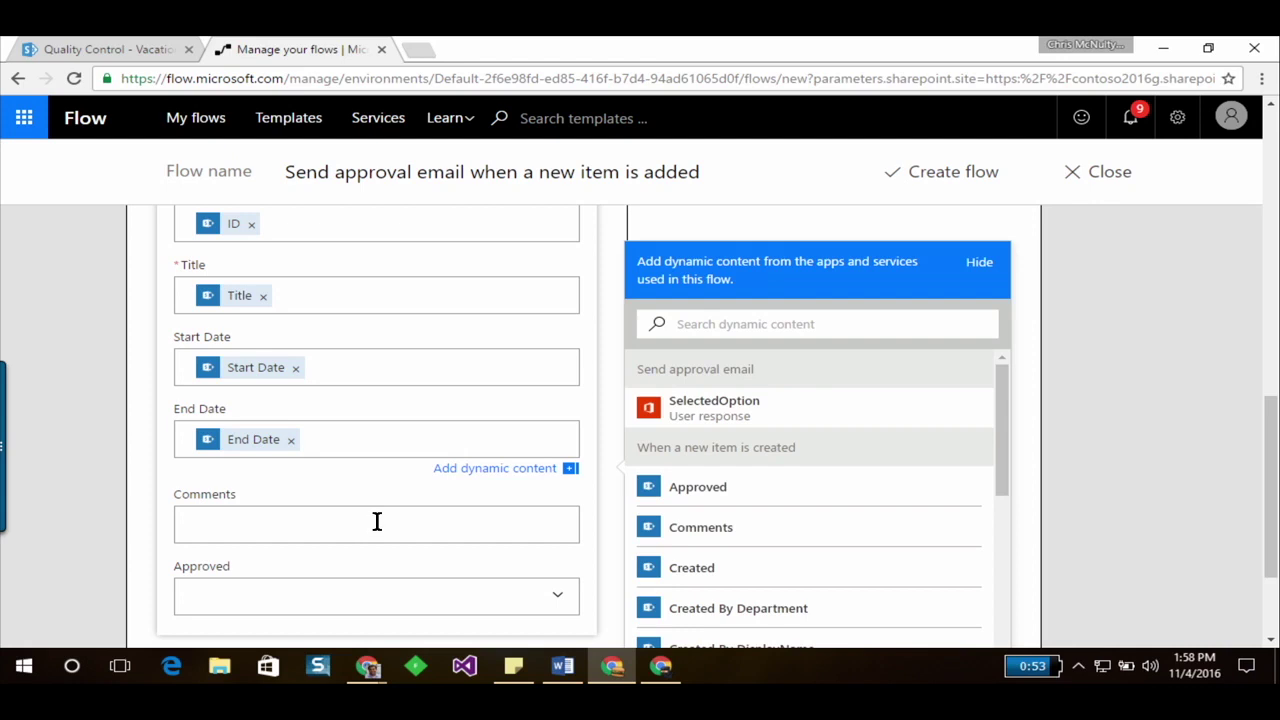
Fill Comments with the item's Comments and set Approved to Yes
click(374, 520)
click(778, 400)
text(c)
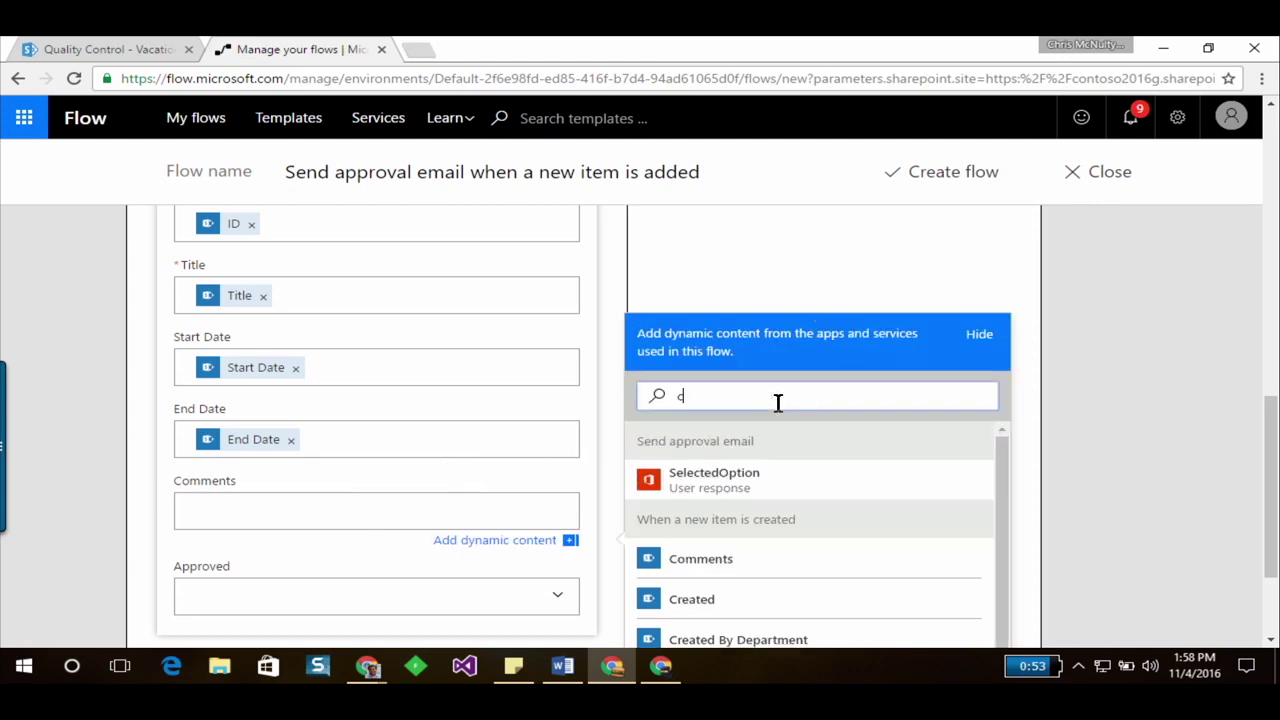
text(omm)
click(729, 484)
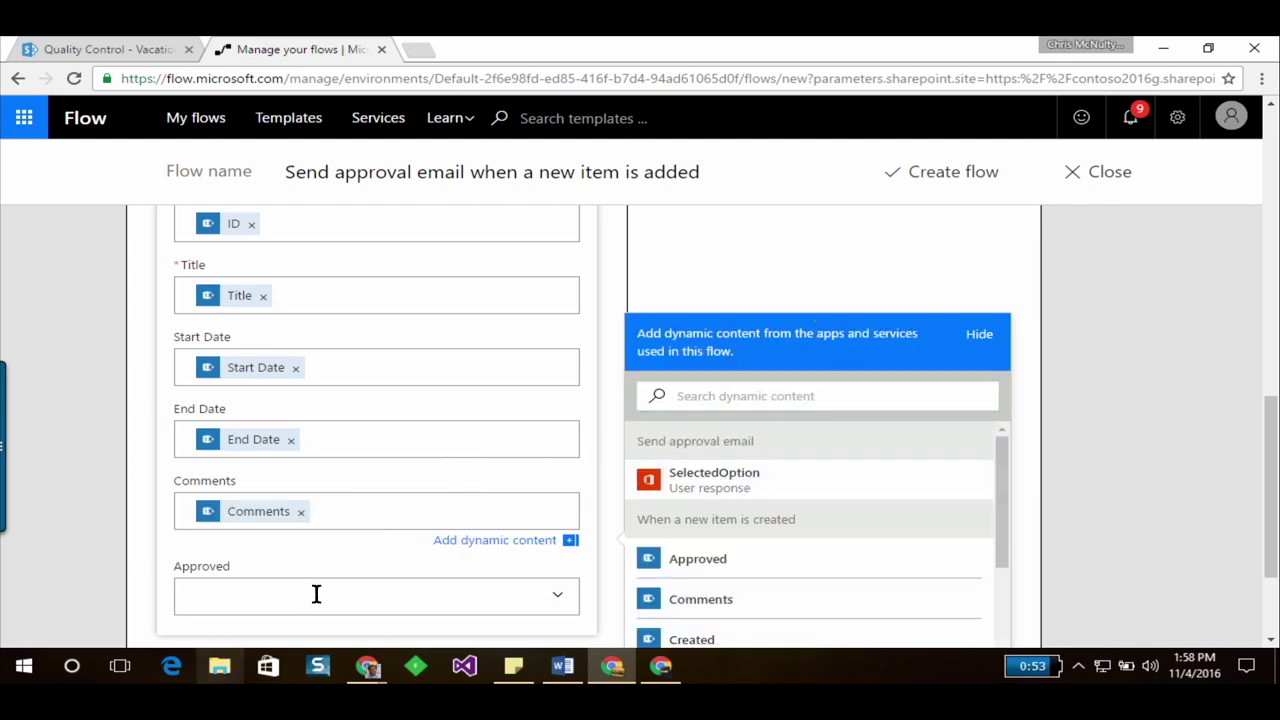
click(557, 594)
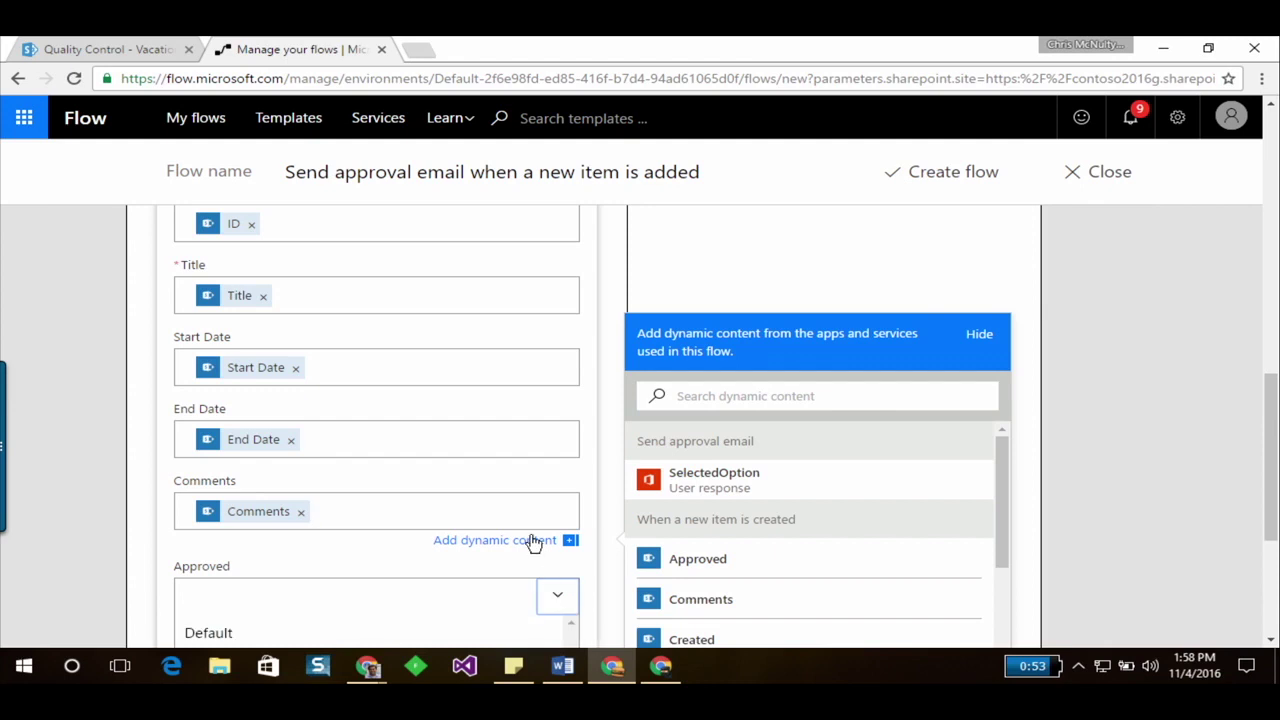
scroll(531, 543, down, 2)
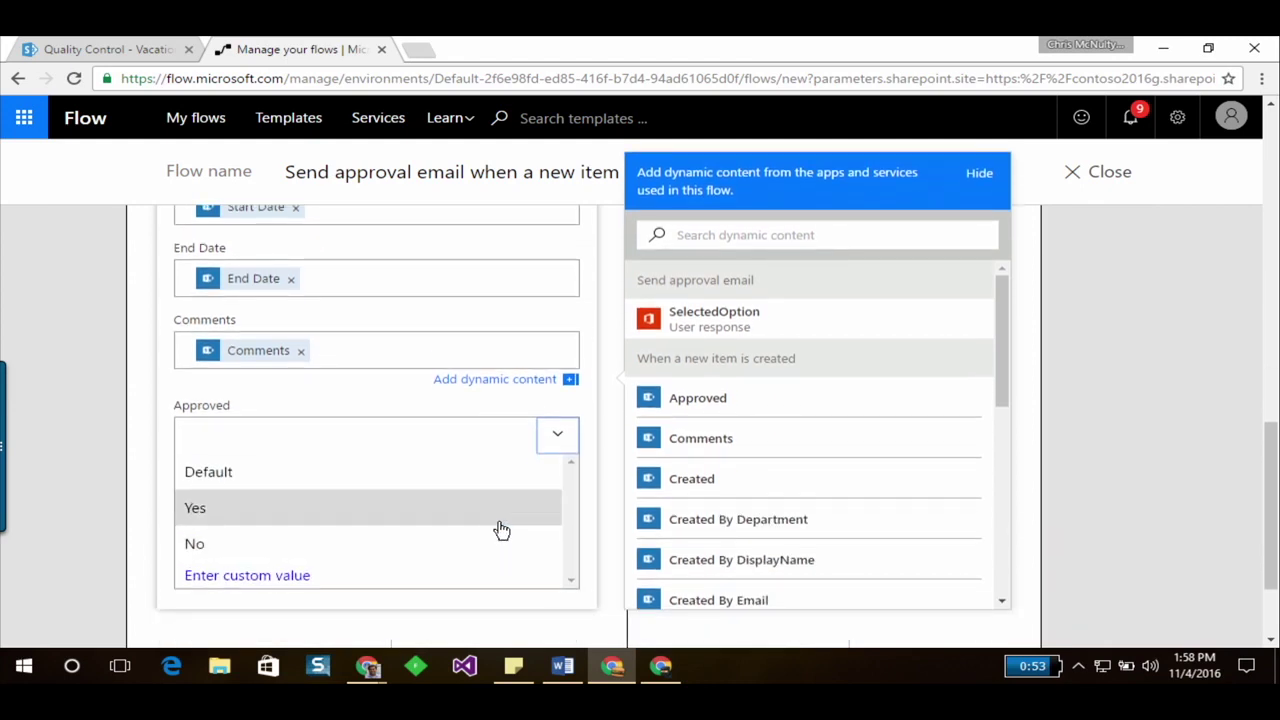
click(501, 510)
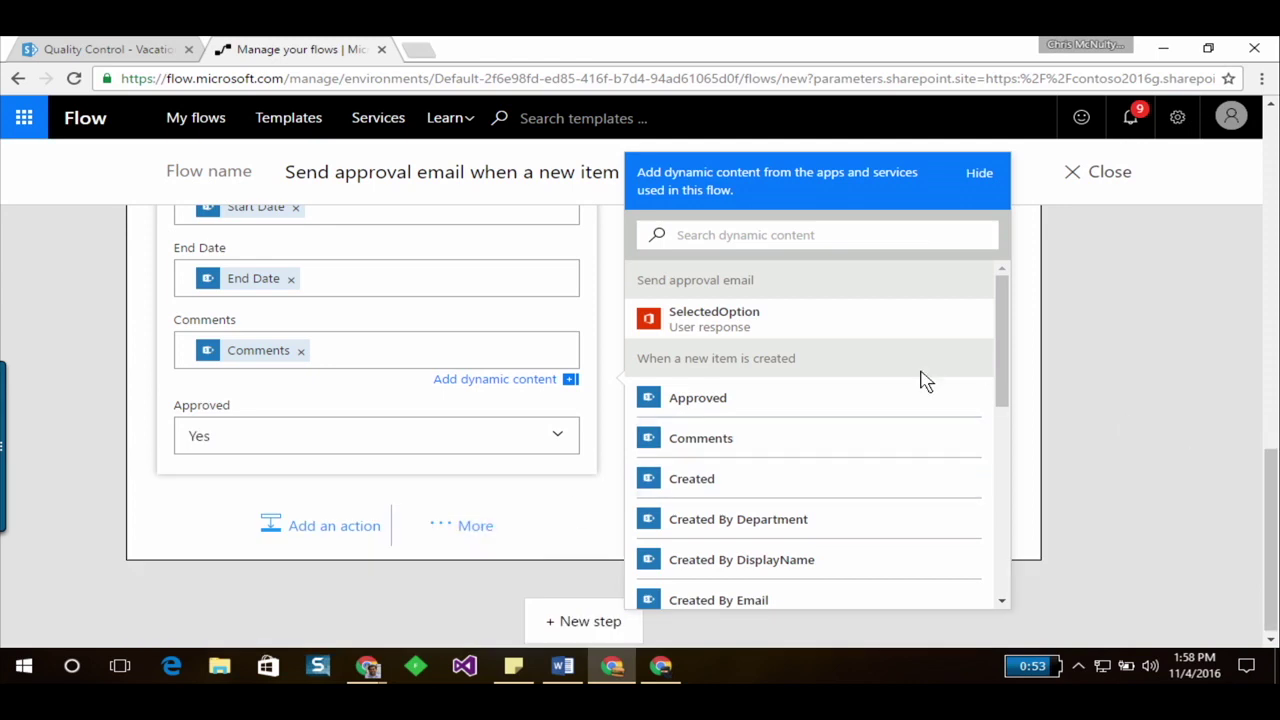
click(571, 383)
scroll(869, 366, up, 5)
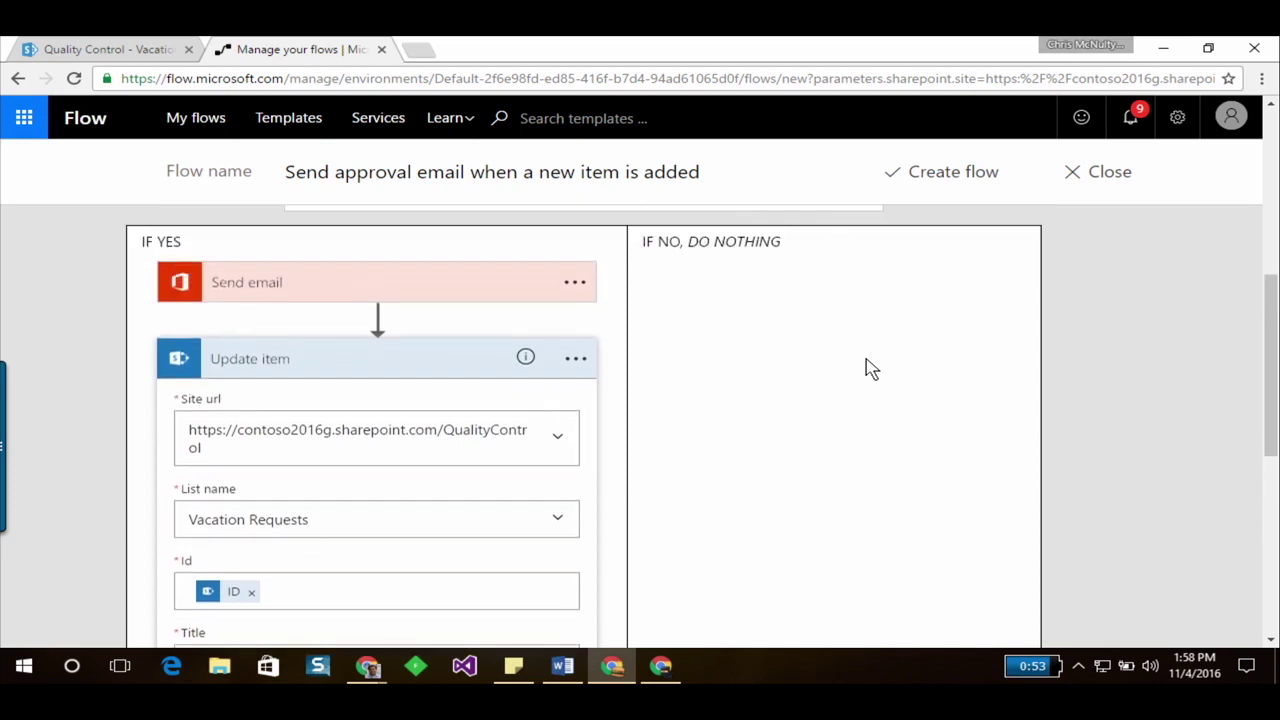
Add an Office 365 Outlook Send an email action to the IF NO branch
scroll(771, 408, down, 4)
scroll(771, 408, down, 2)
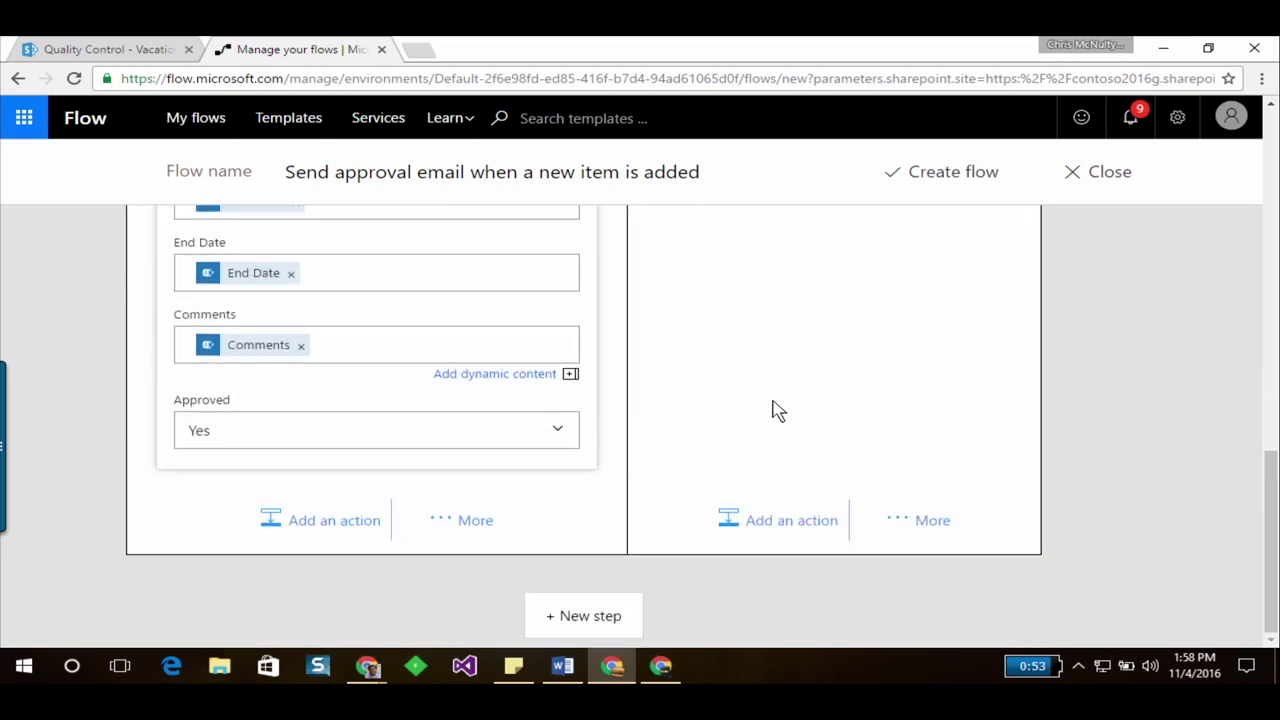
click(777, 520)
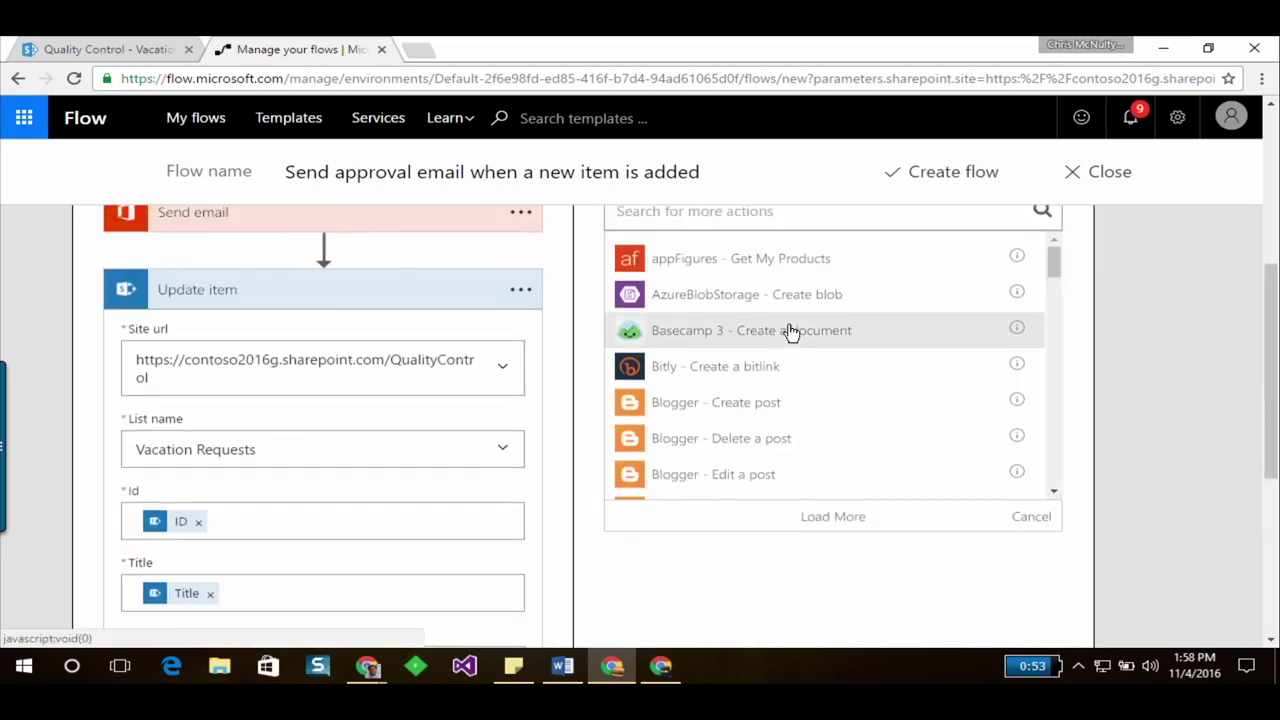
scroll(760, 390, up, 3)
text(send e)
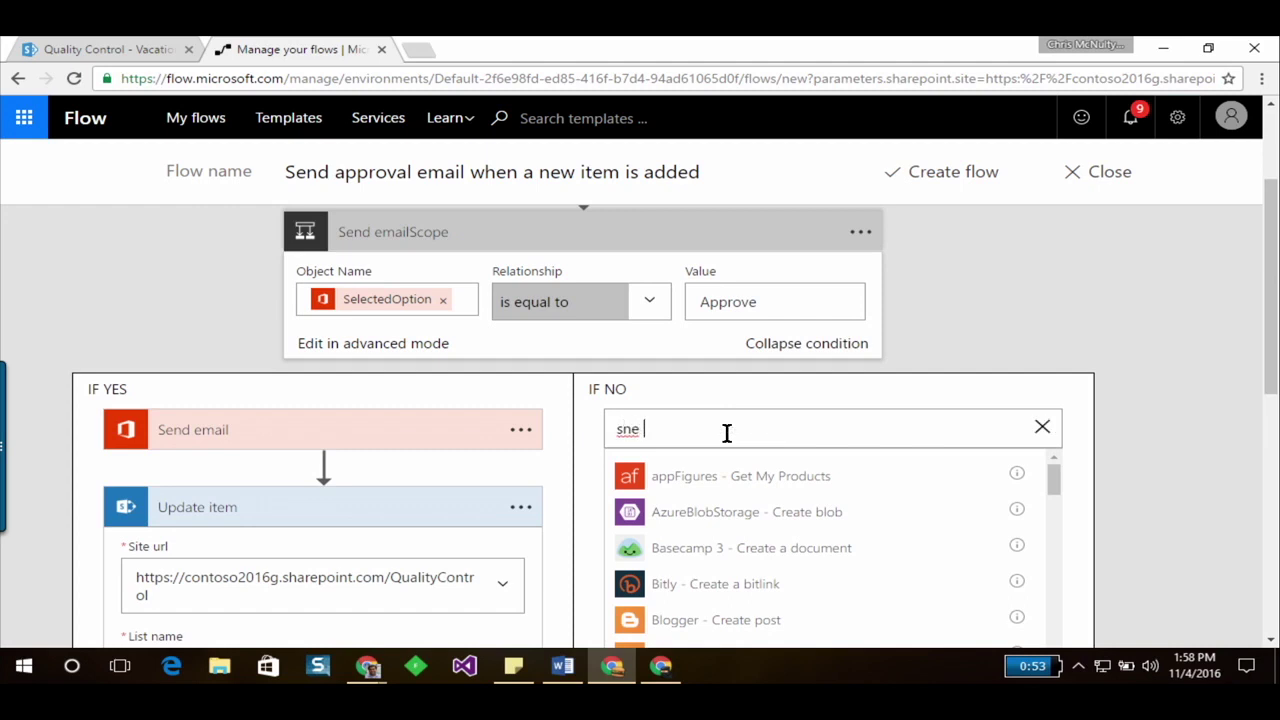
text(mail)
click(800, 526)
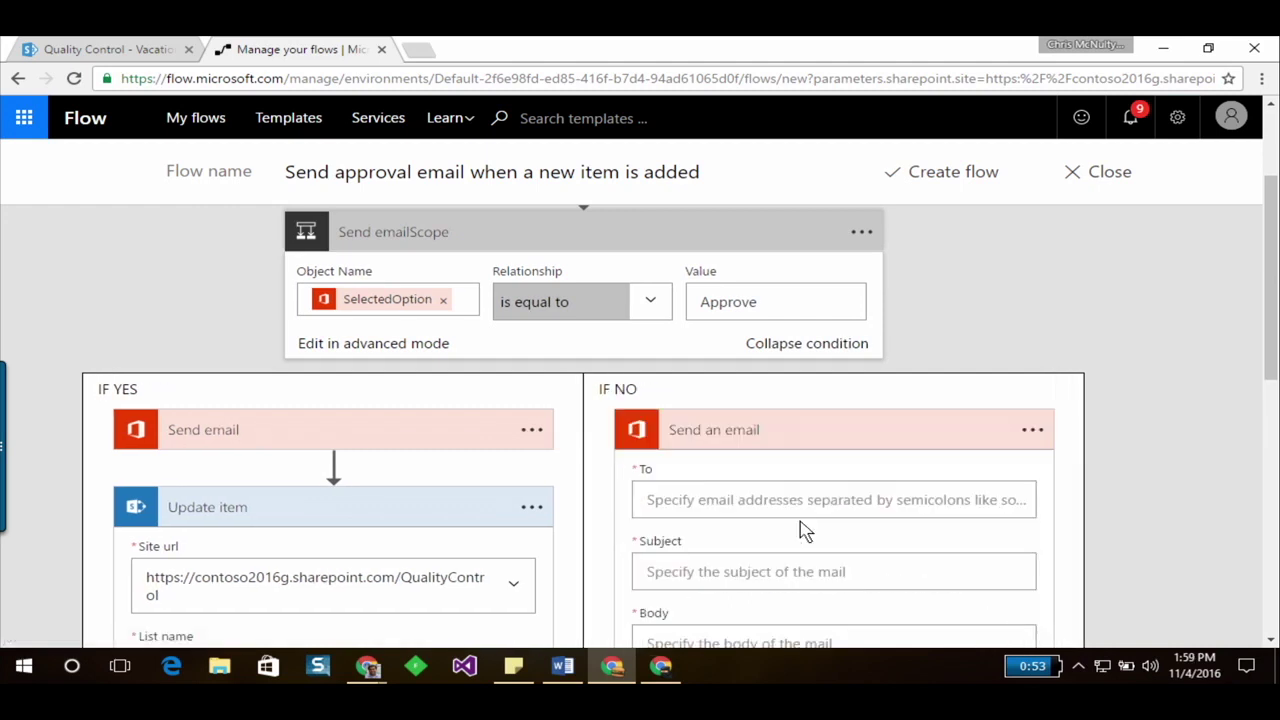
Address the rejection email to Created By Email
click(754, 500)
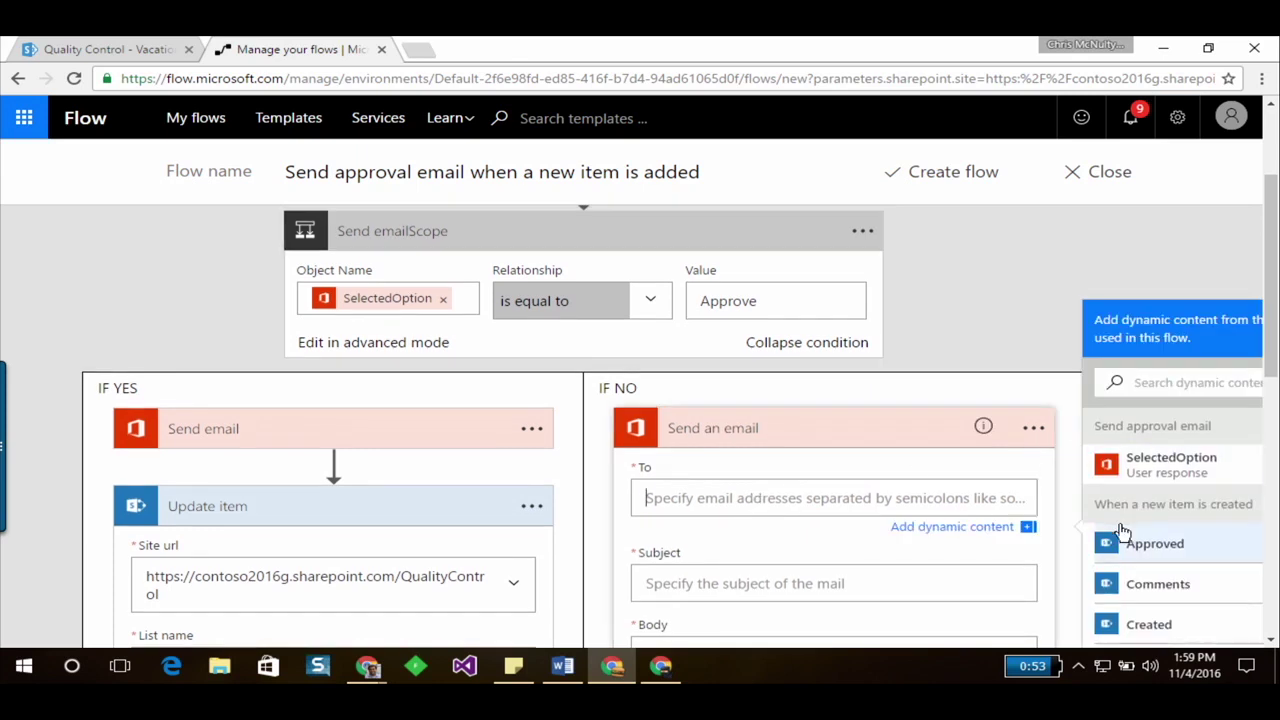
scroll(1125, 520, down, 5)
scroll(1135, 500, down, 1)
scroll(1140, 485, down, 1)
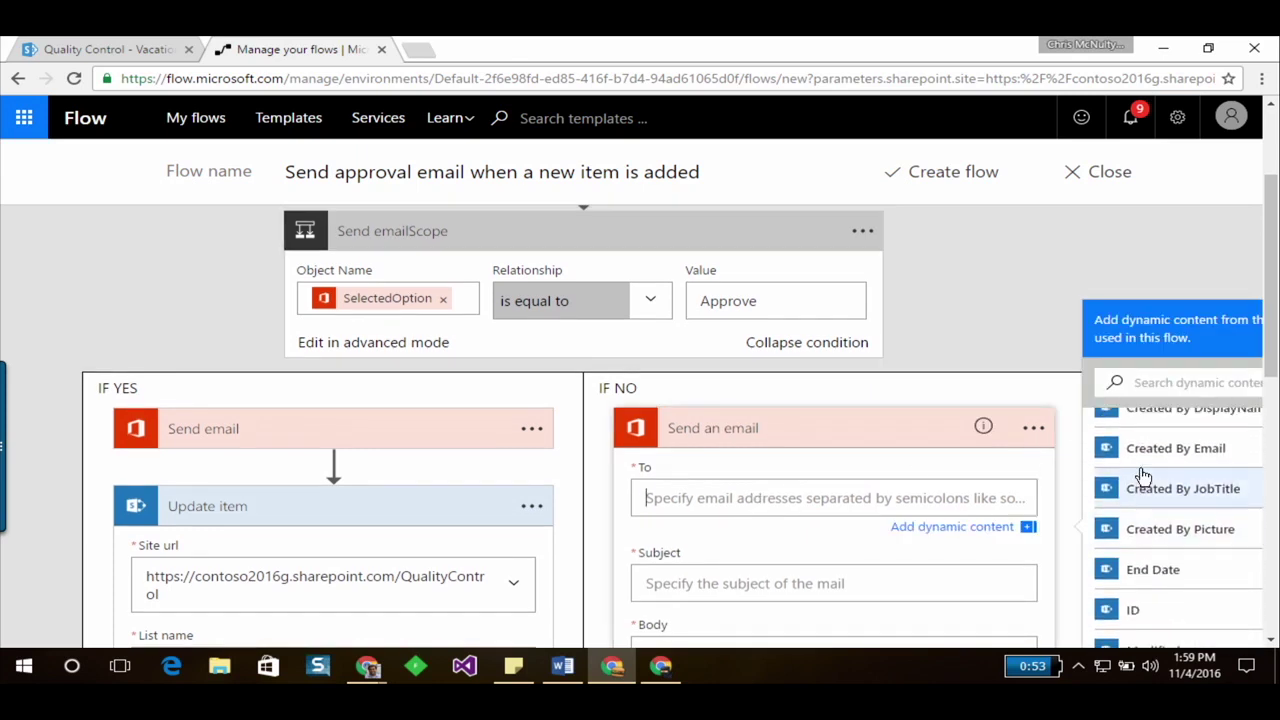
click(1146, 450)
scroll(743, 587, down, 2)
scroll(735, 550, down, 1)
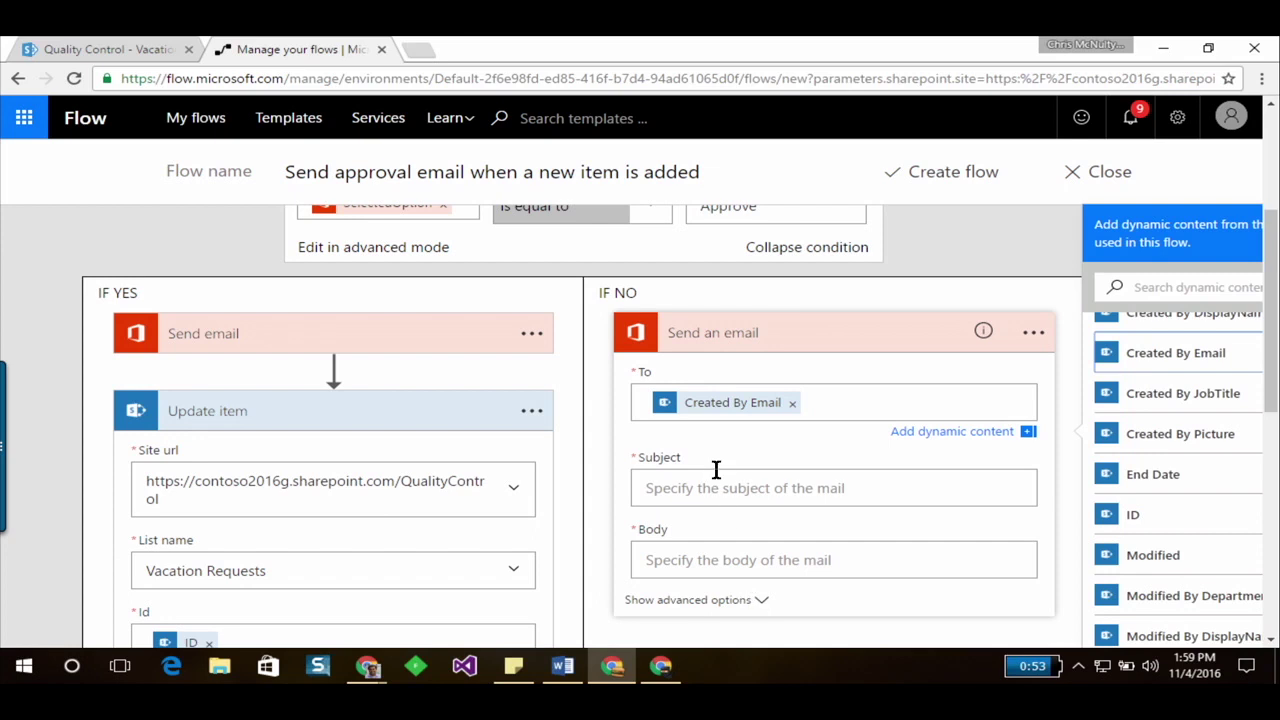
Set the subject to 'Vacation request rejected:' plus Title and begin the body text
click(712, 482)
text(Vacation request rejected:)
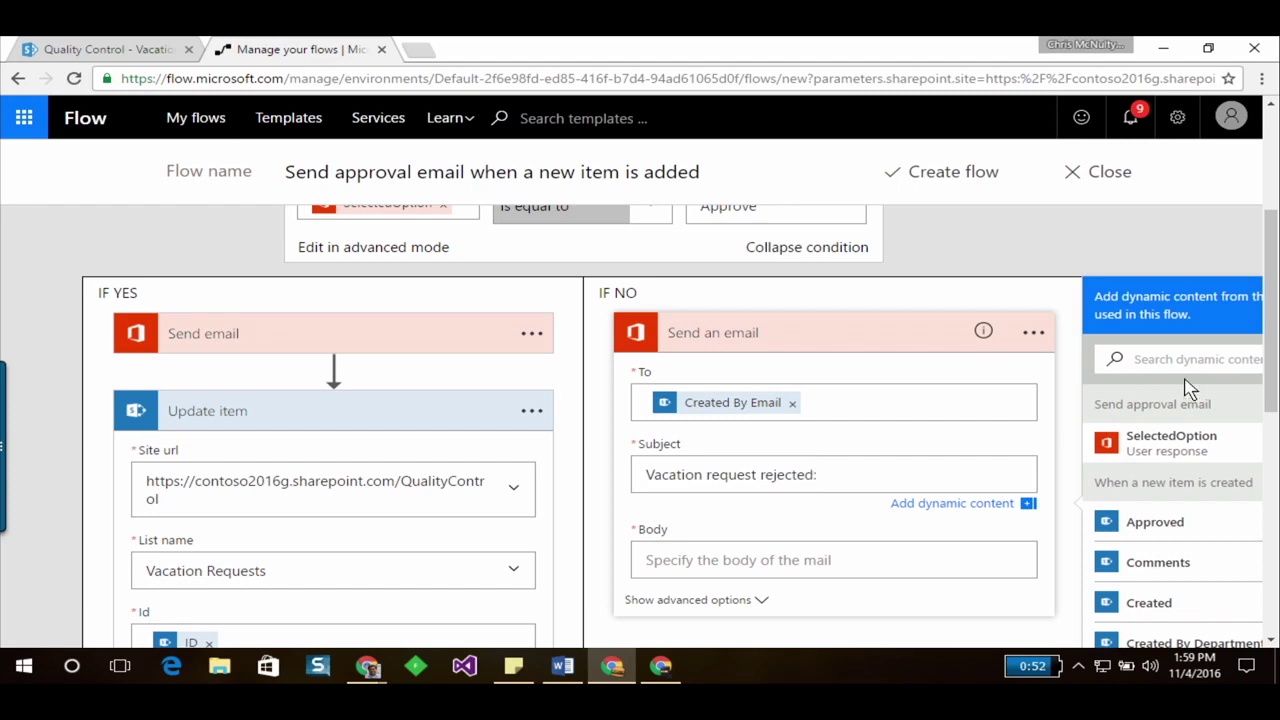
click(1182, 366)
text(title)
click(1188, 523)
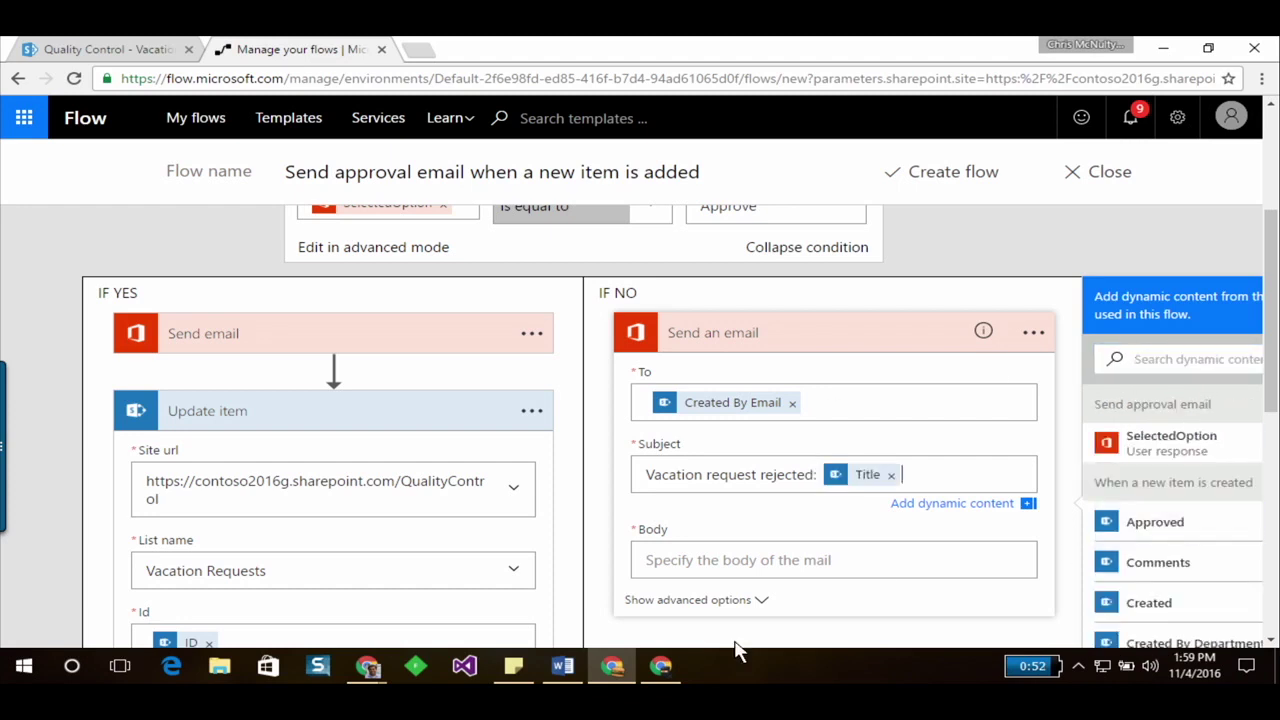
click(729, 565)
text(V)
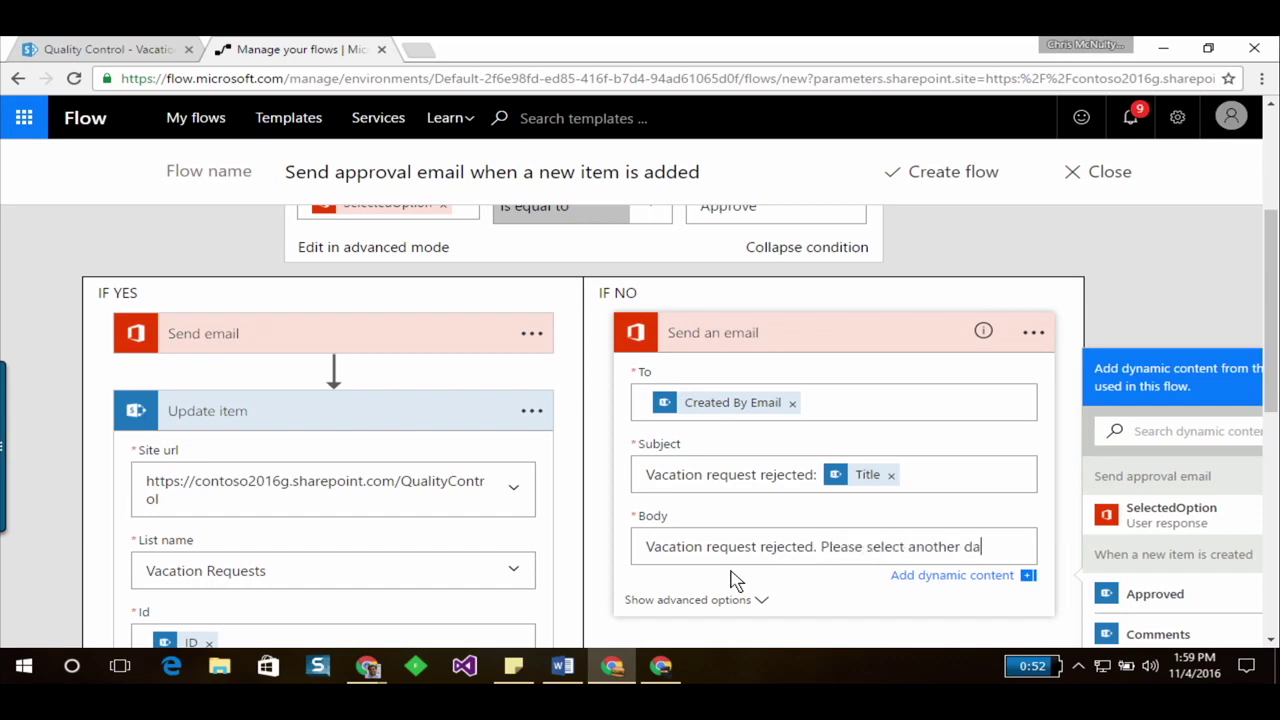
Add a SharePoint Update item action to the IF NO branch
scroll(849, 520, down, 3)
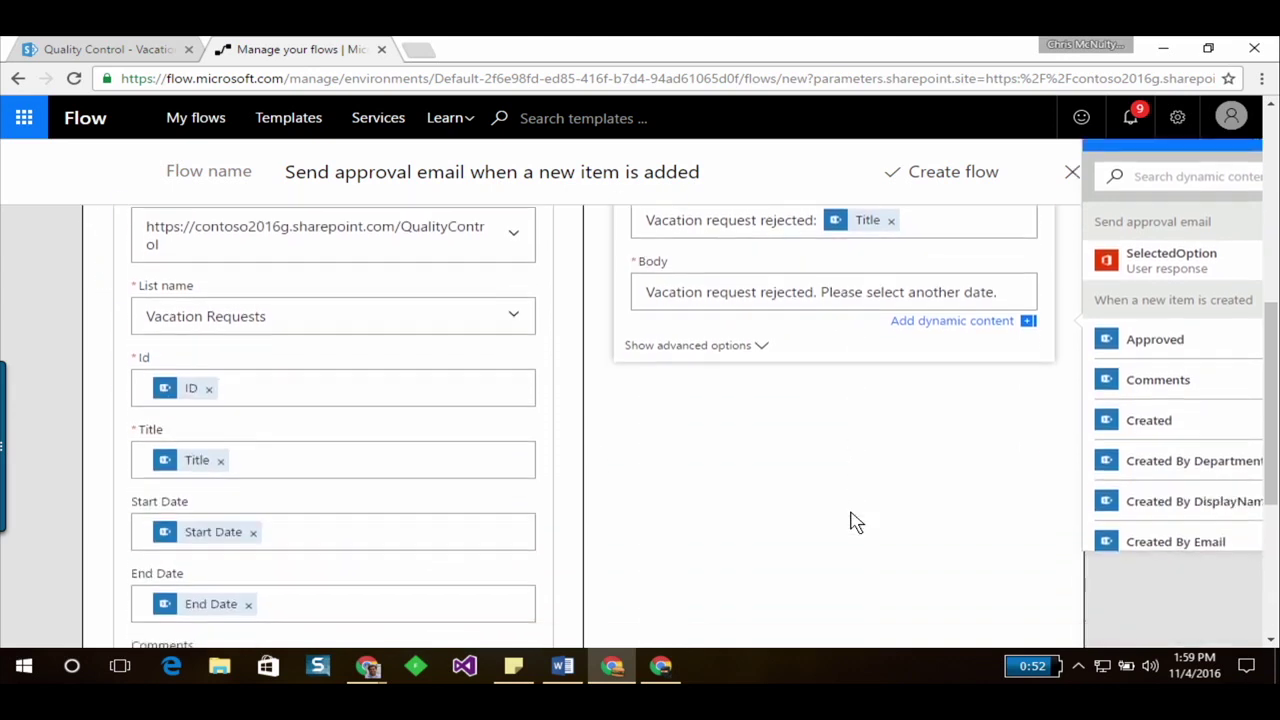
scroll(849, 520, down, 3)
scroll(849, 520, down, 1)
click(811, 512)
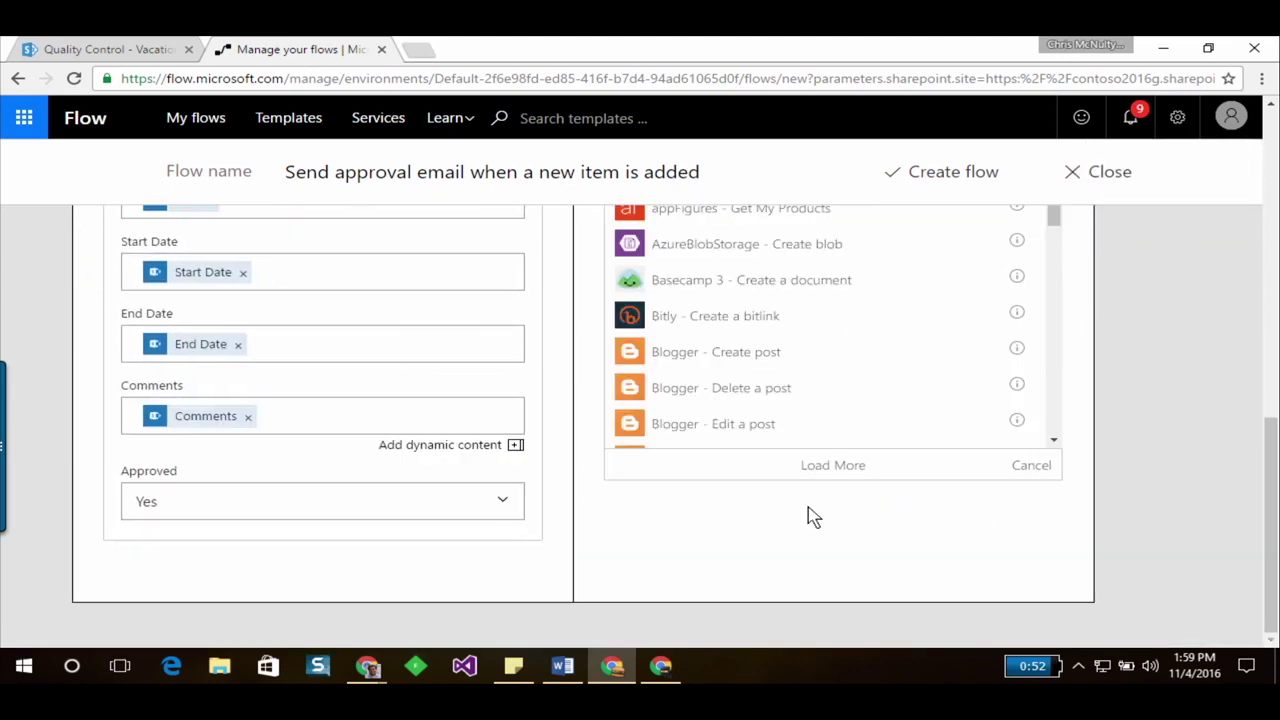
scroll(781, 418, up, 2)
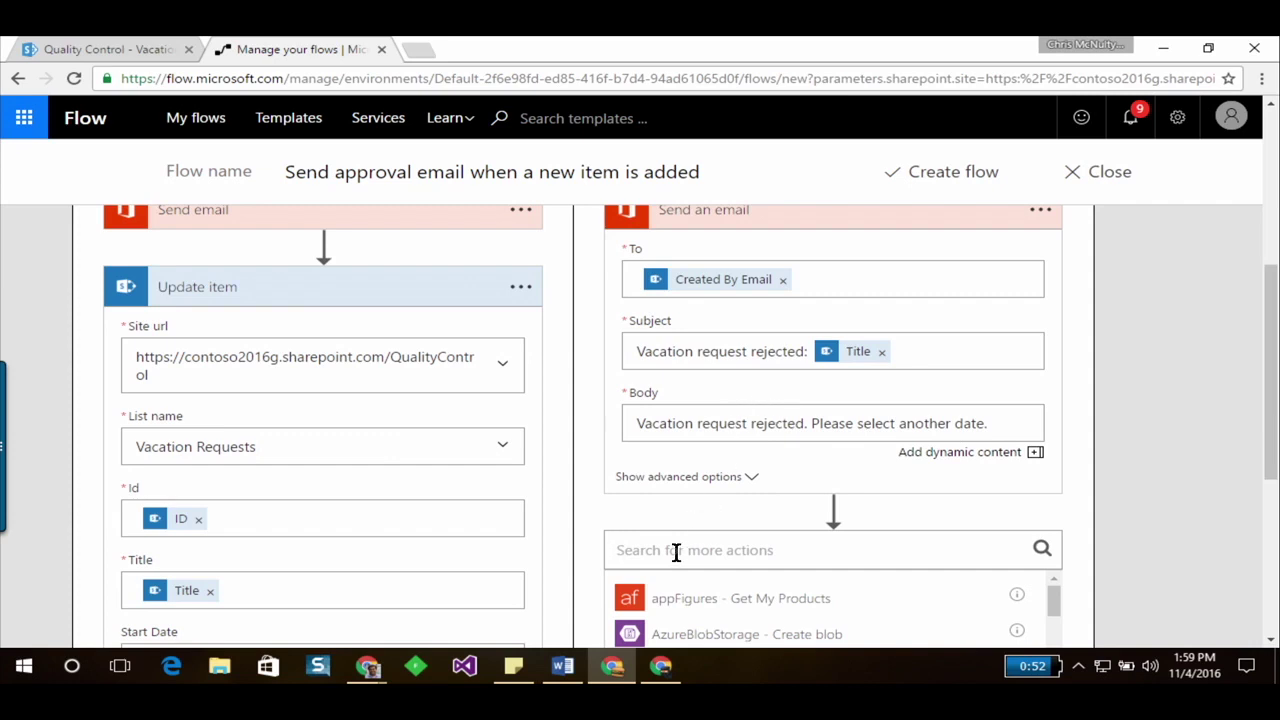
text(update item)
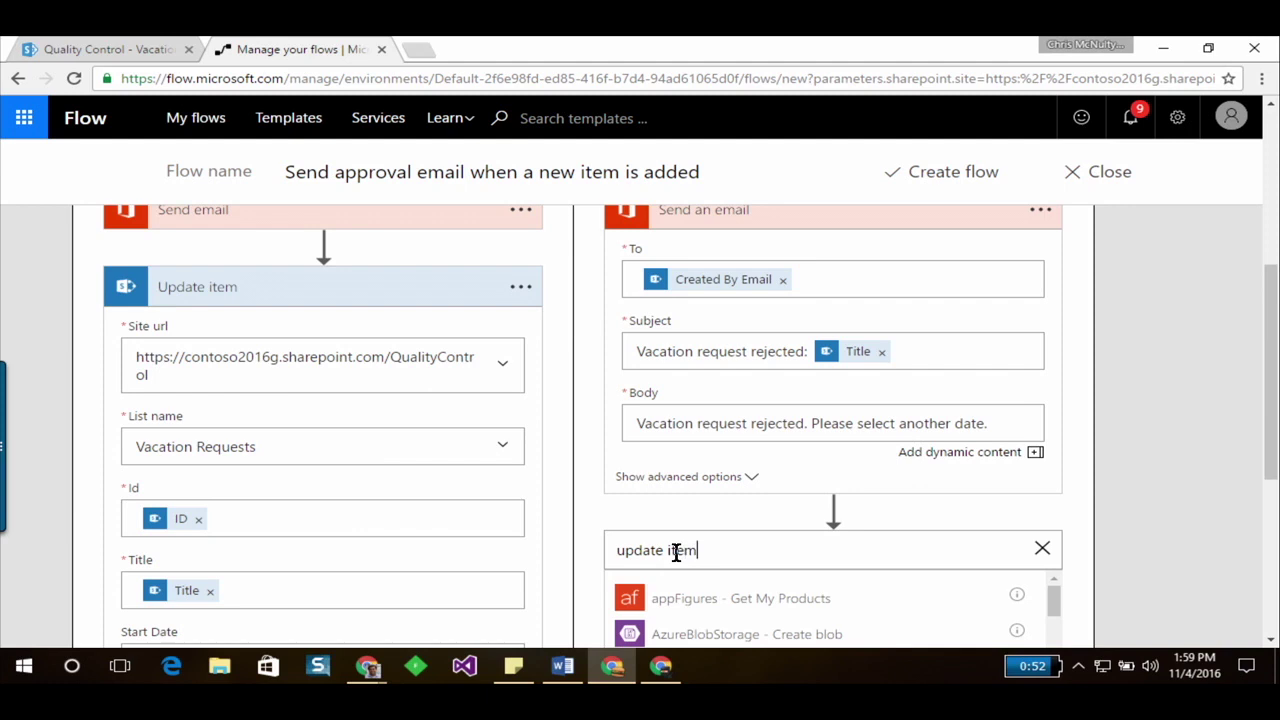
scroll(745, 545, down, 2)
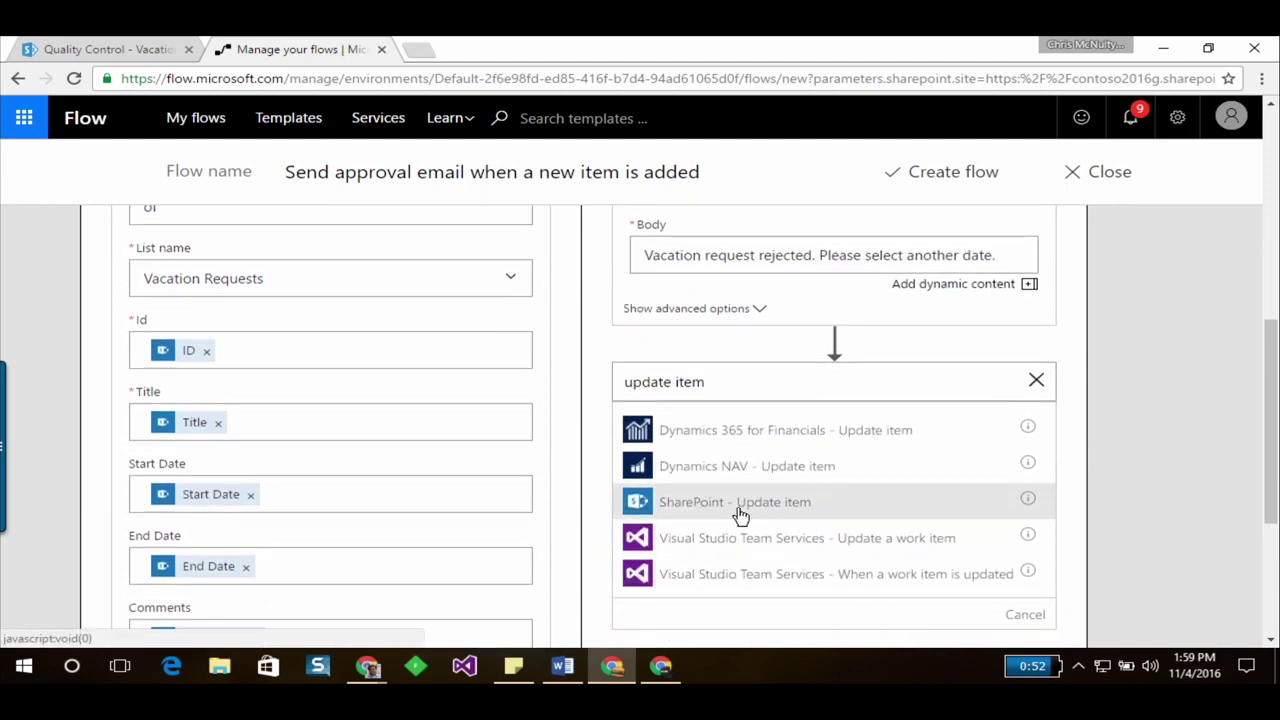
click(737, 512)
Target the QualityControl site and the Vacation Requests list in Update item
scroll(347, 368, up, 2)
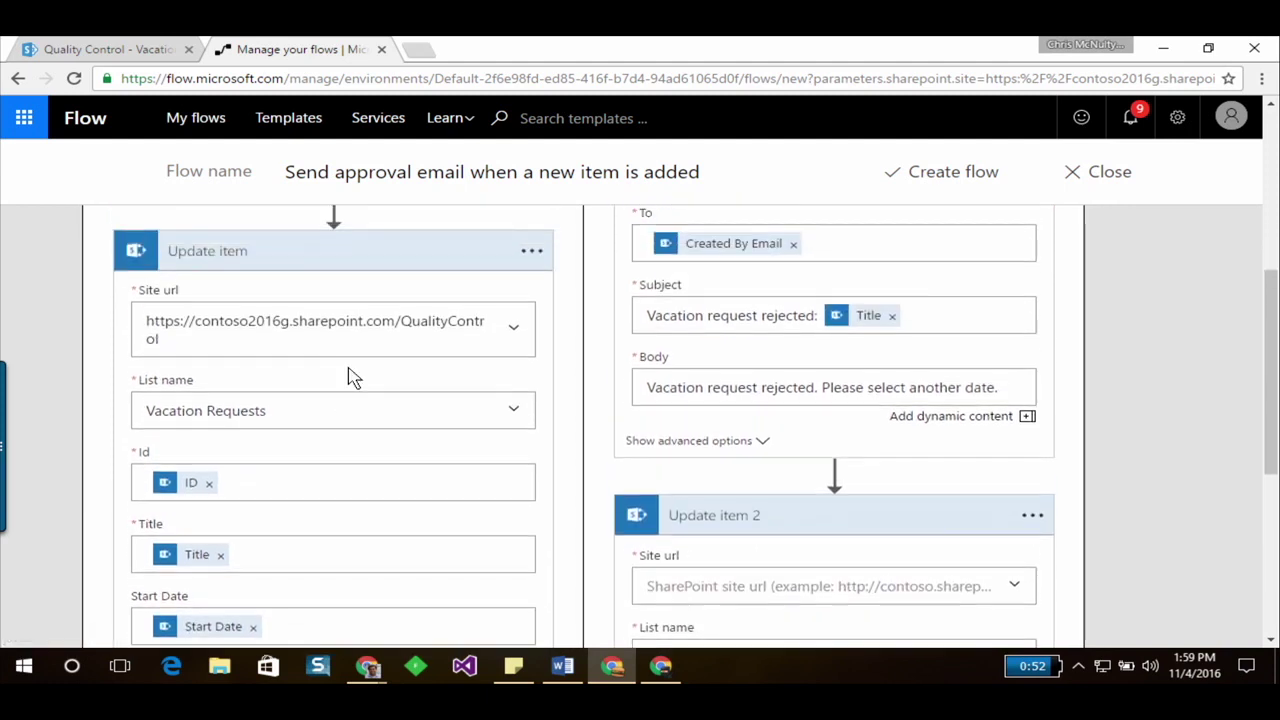
scroll(350, 374, down, 3)
click(698, 386)
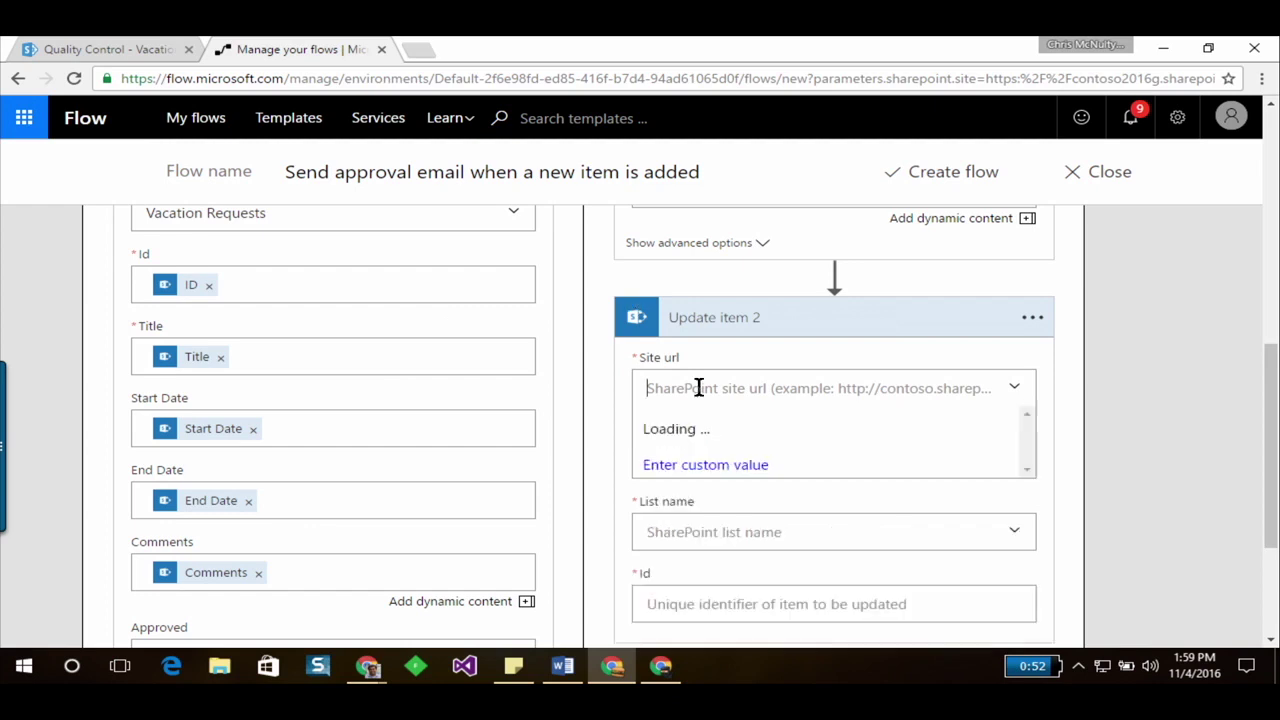
text(https://contoso2016g.sharepoint.com/QualityControl)
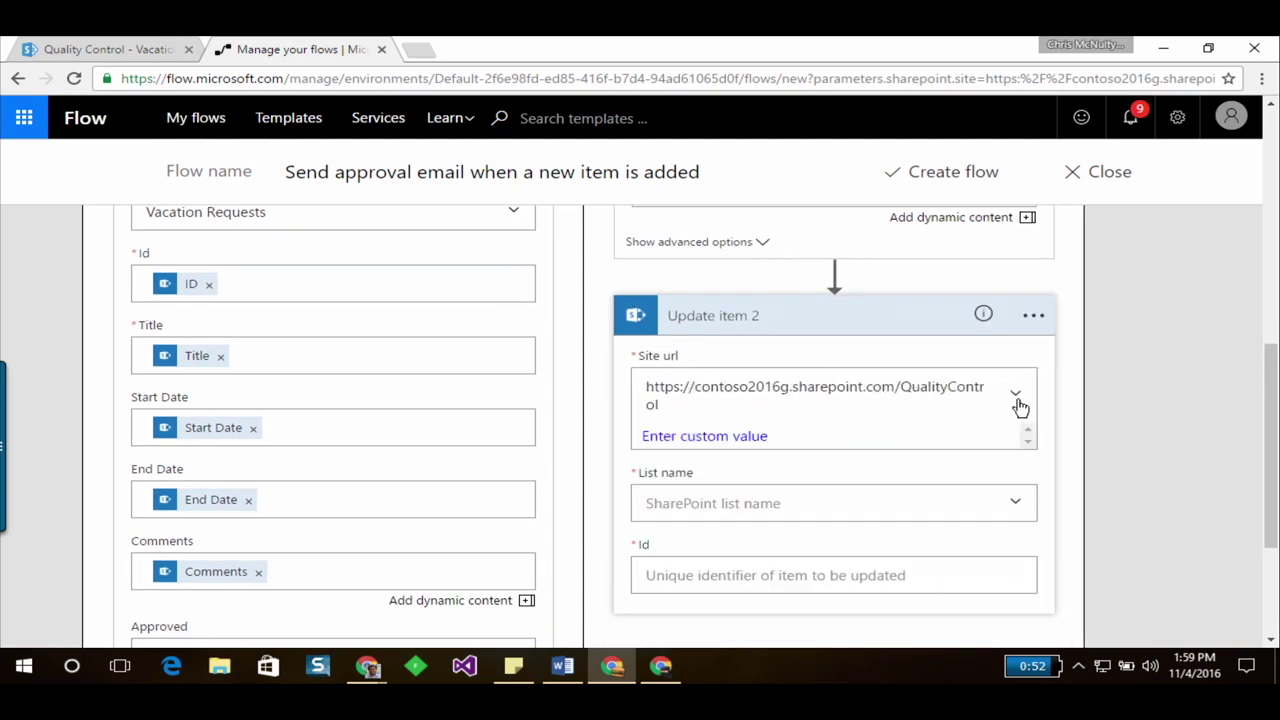
click(1020, 405)
click(1016, 472)
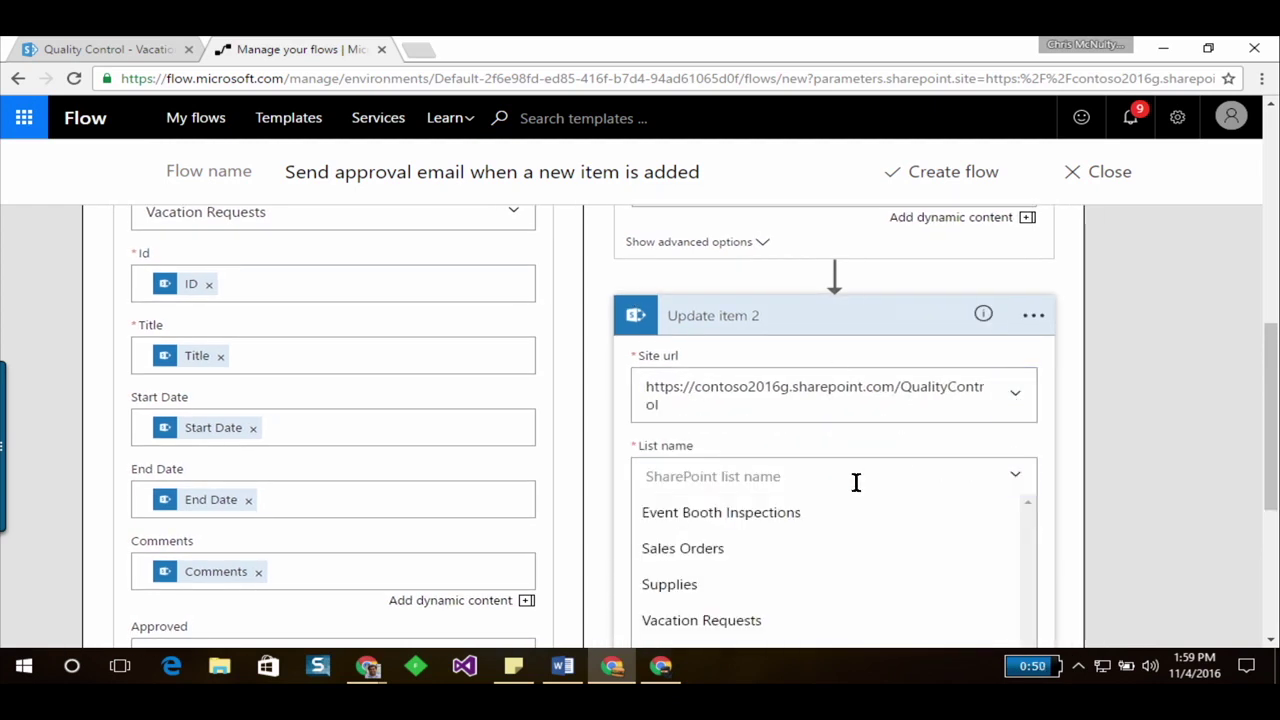
text(vacat)
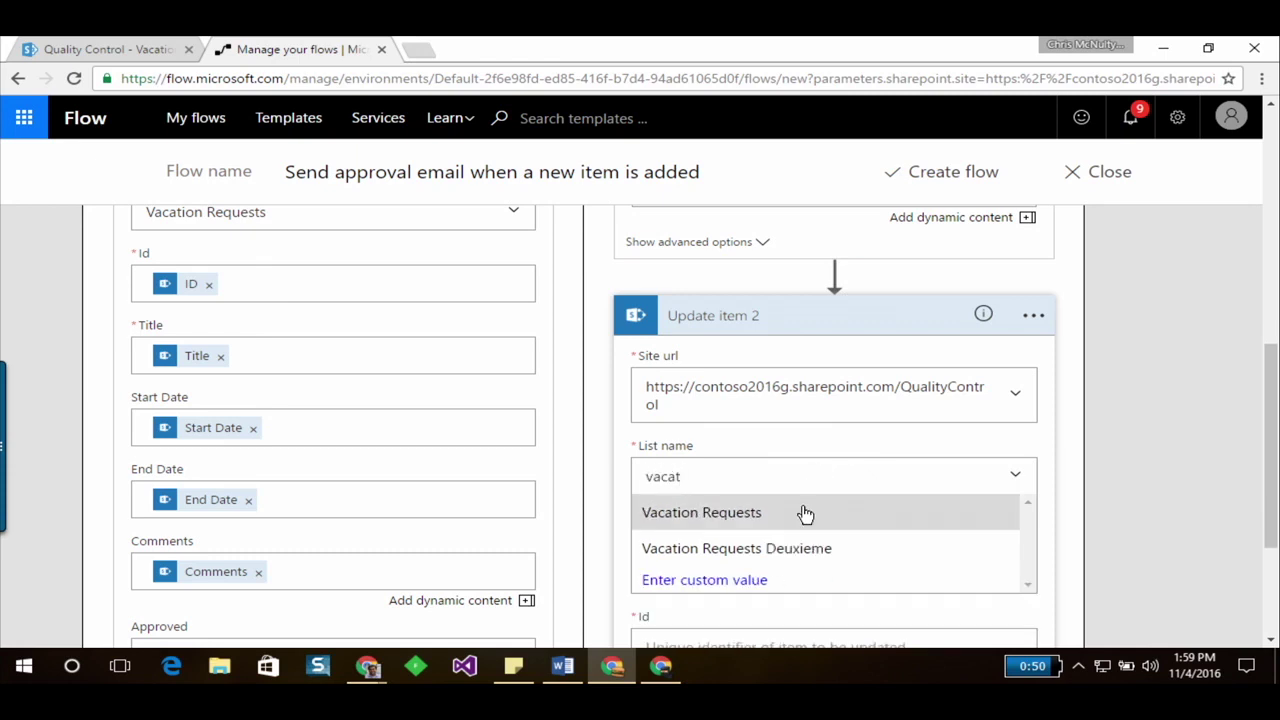
click(801, 512)
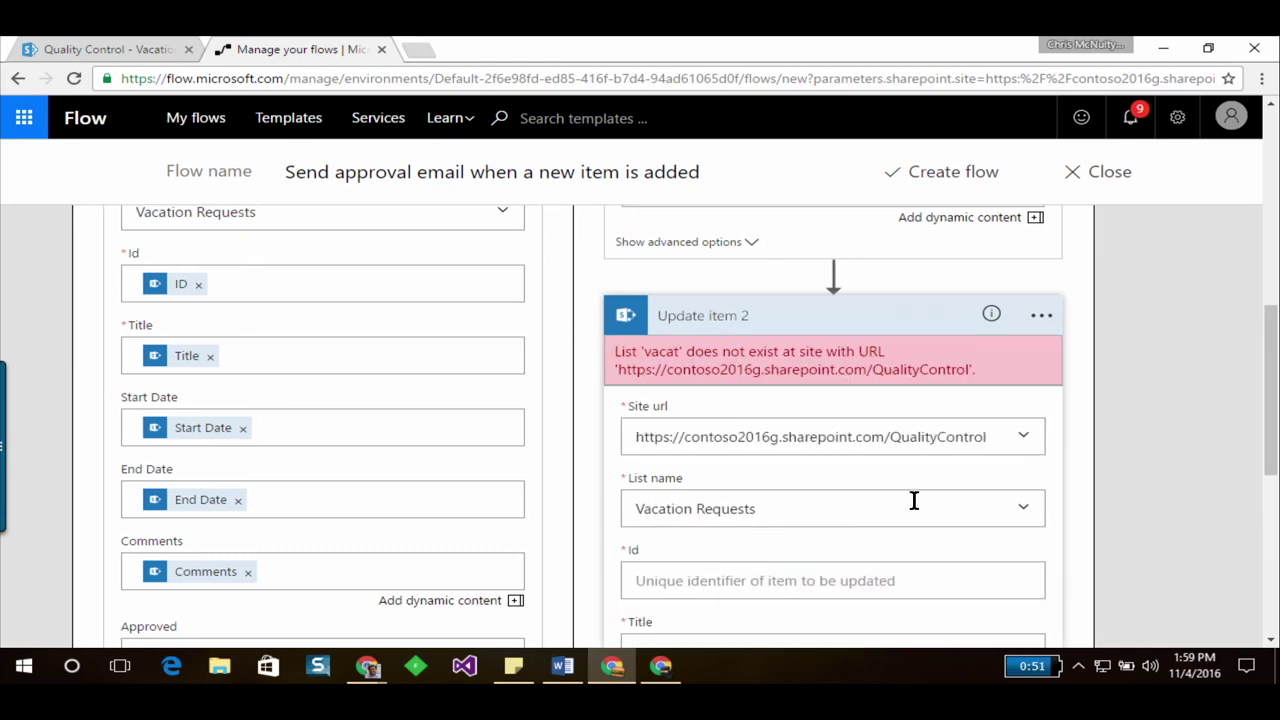
Map the item's ID and Title into the Id and Title fields
scroll(1020, 523, down, 1)
scroll(1020, 523, down, 1)
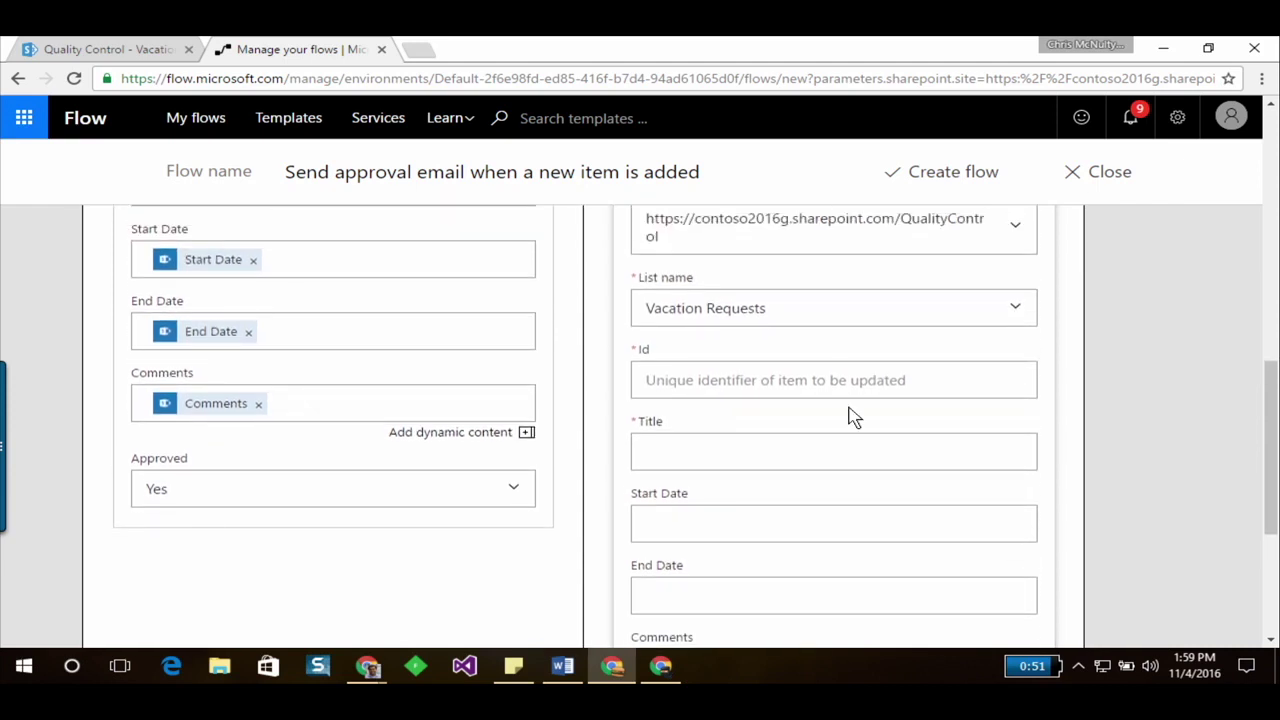
click(846, 377)
click(1110, 348)
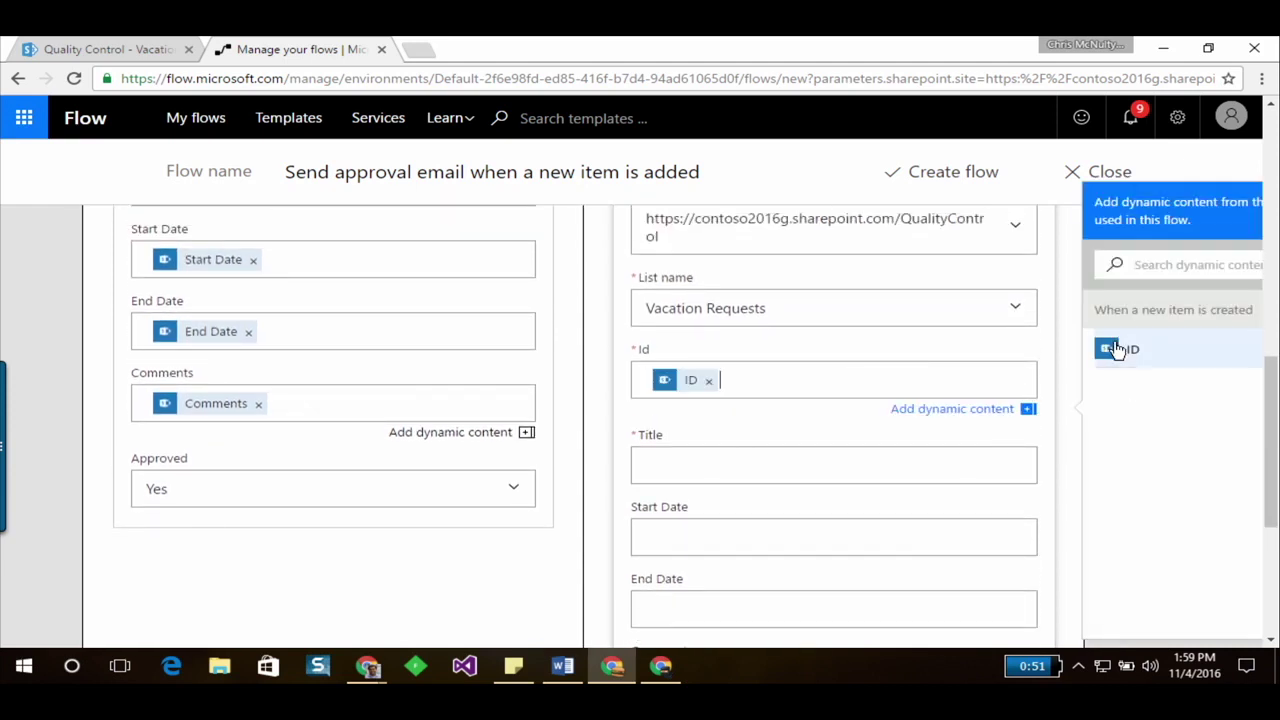
click(810, 452)
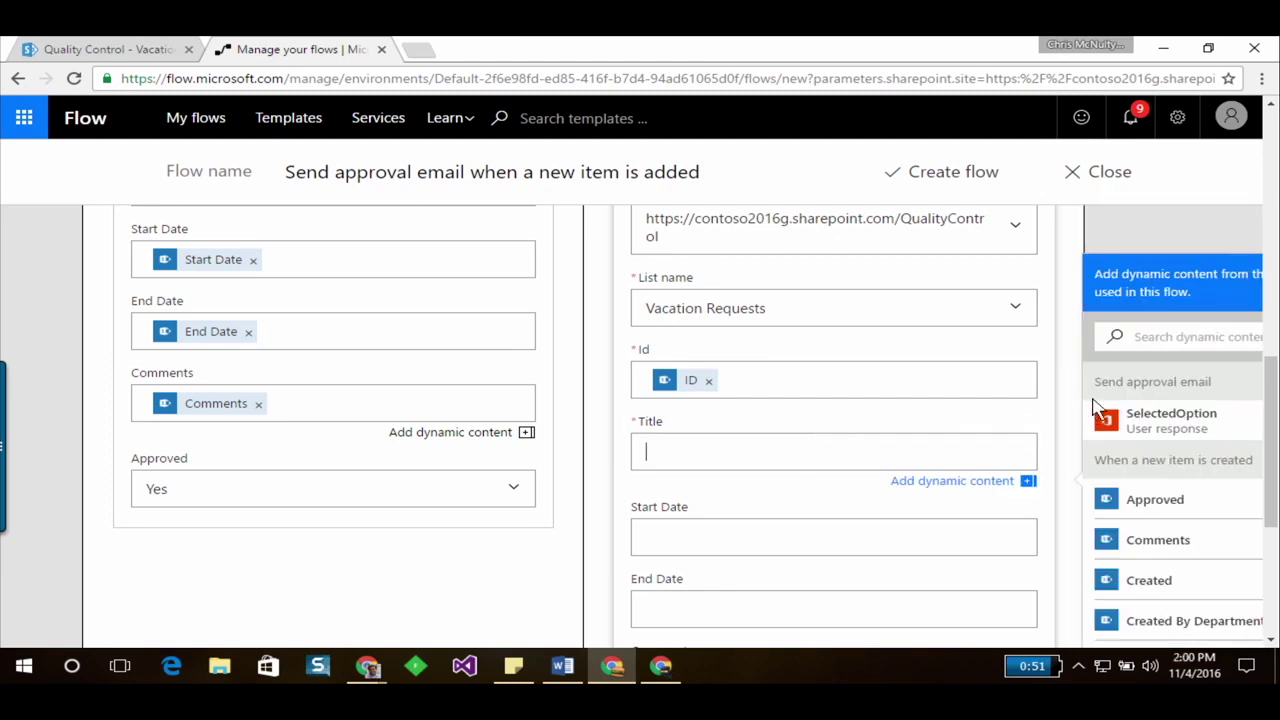
click(1192, 336)
text(title)
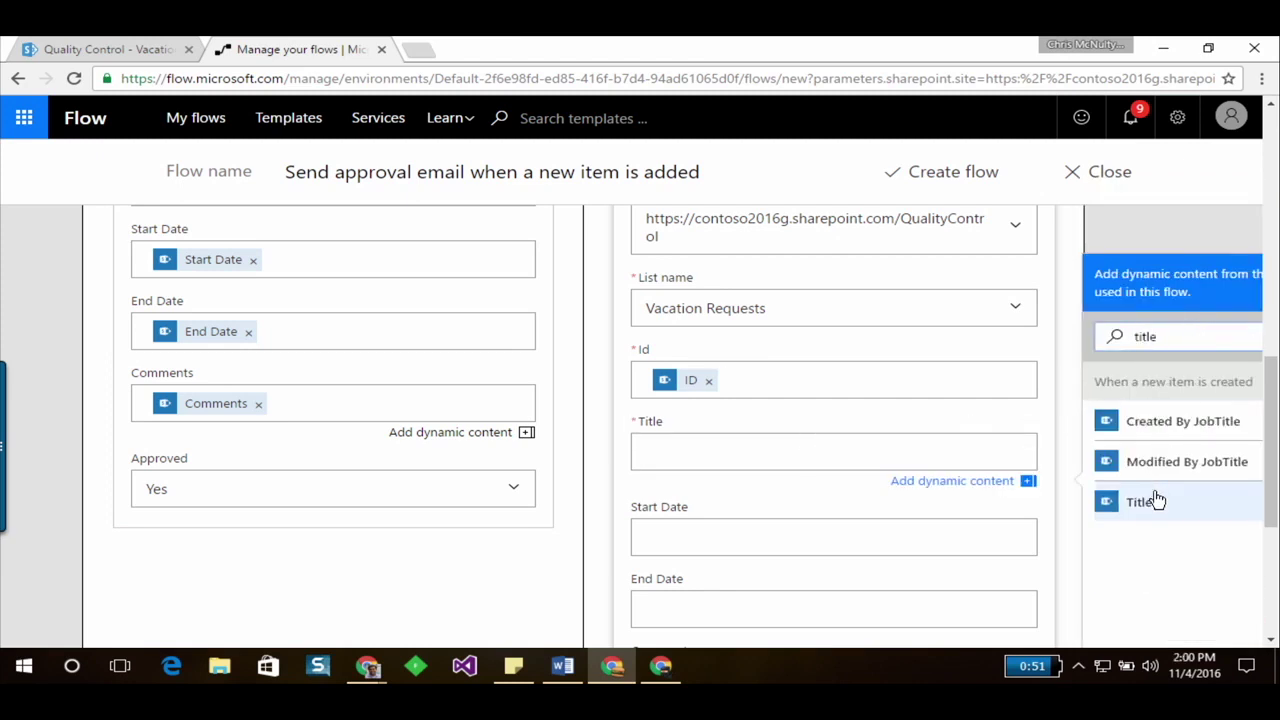
right_click(1152, 502)
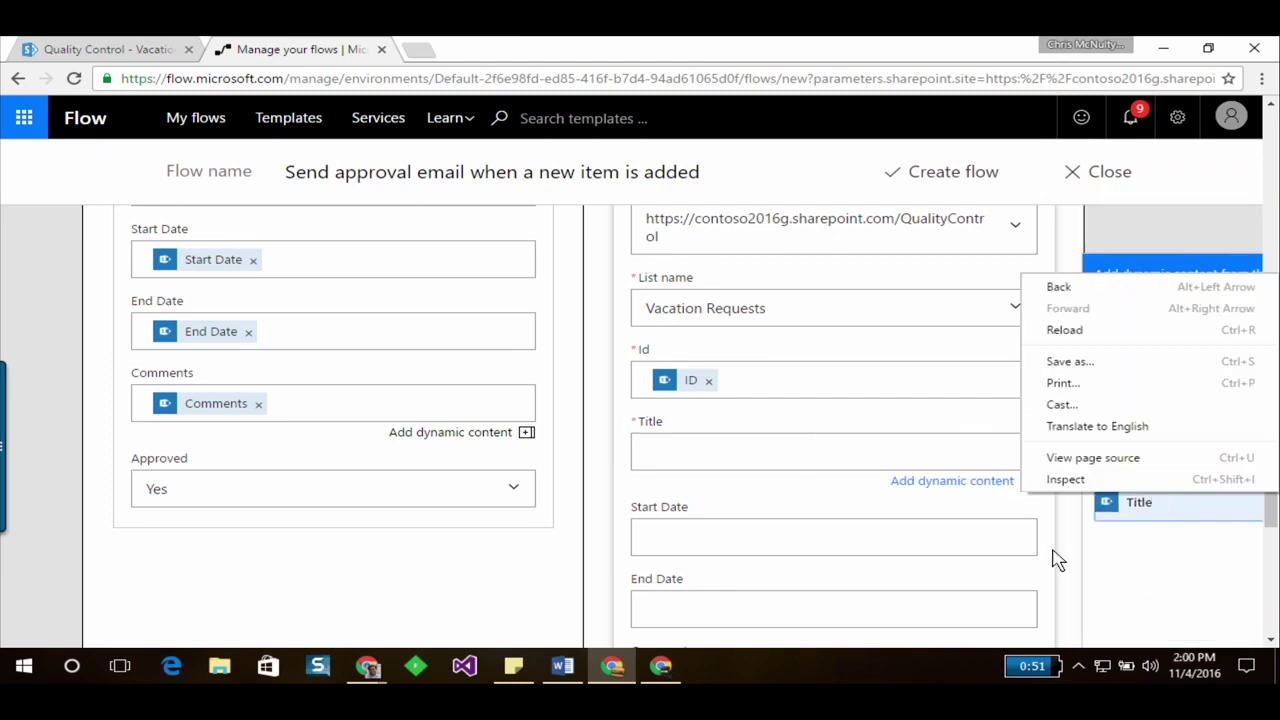
click(1155, 513)
right_click(766, 540)
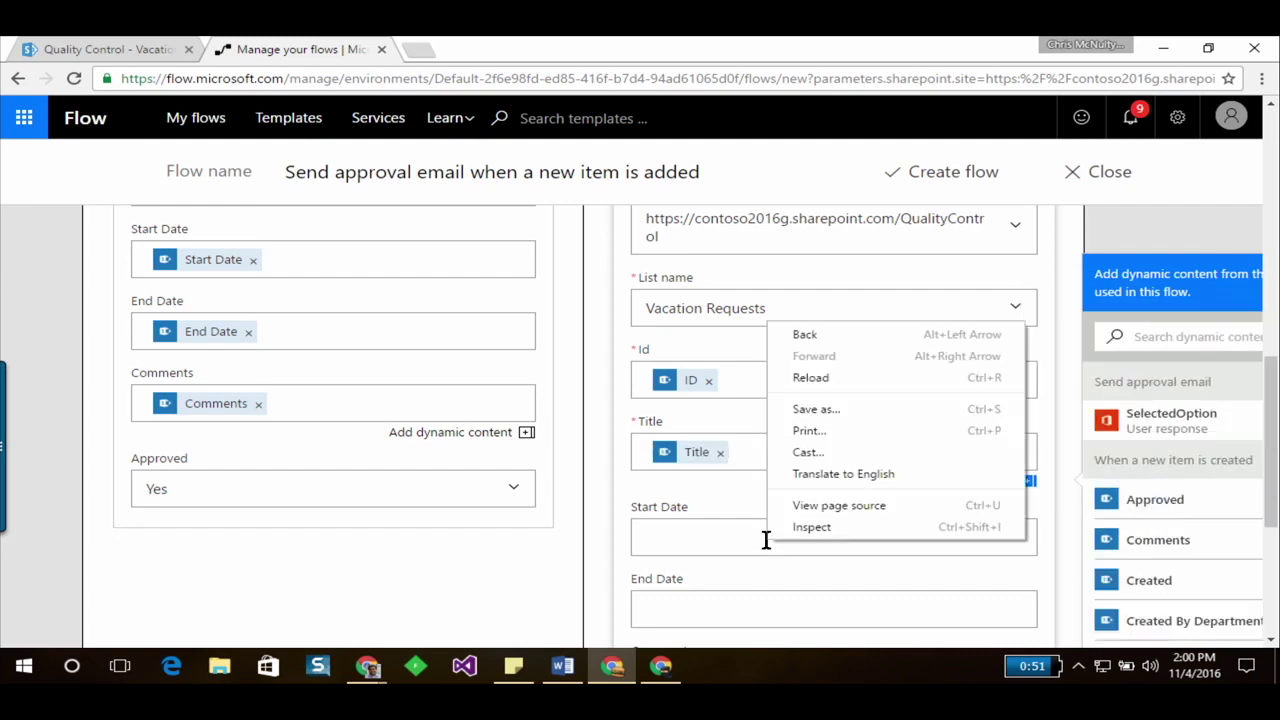
Fill Start Date and End Date with the item's own dates
click(703, 525)
click(1153, 409)
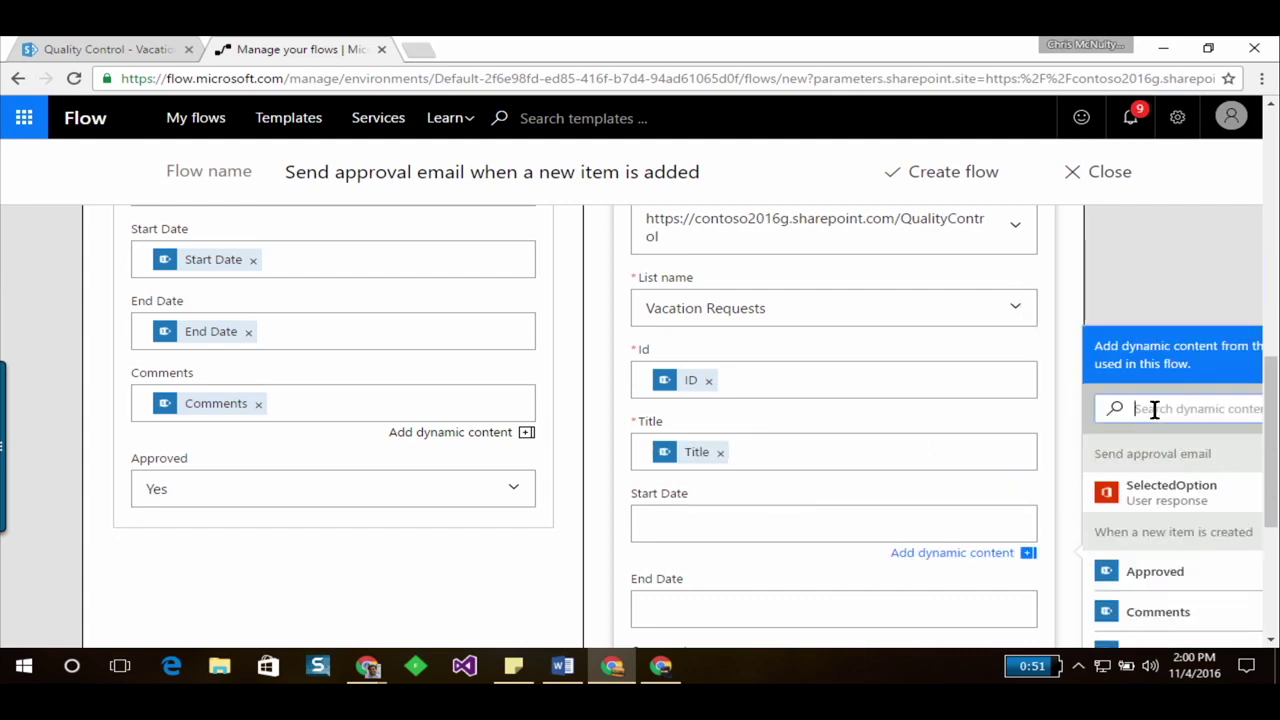
text(start)
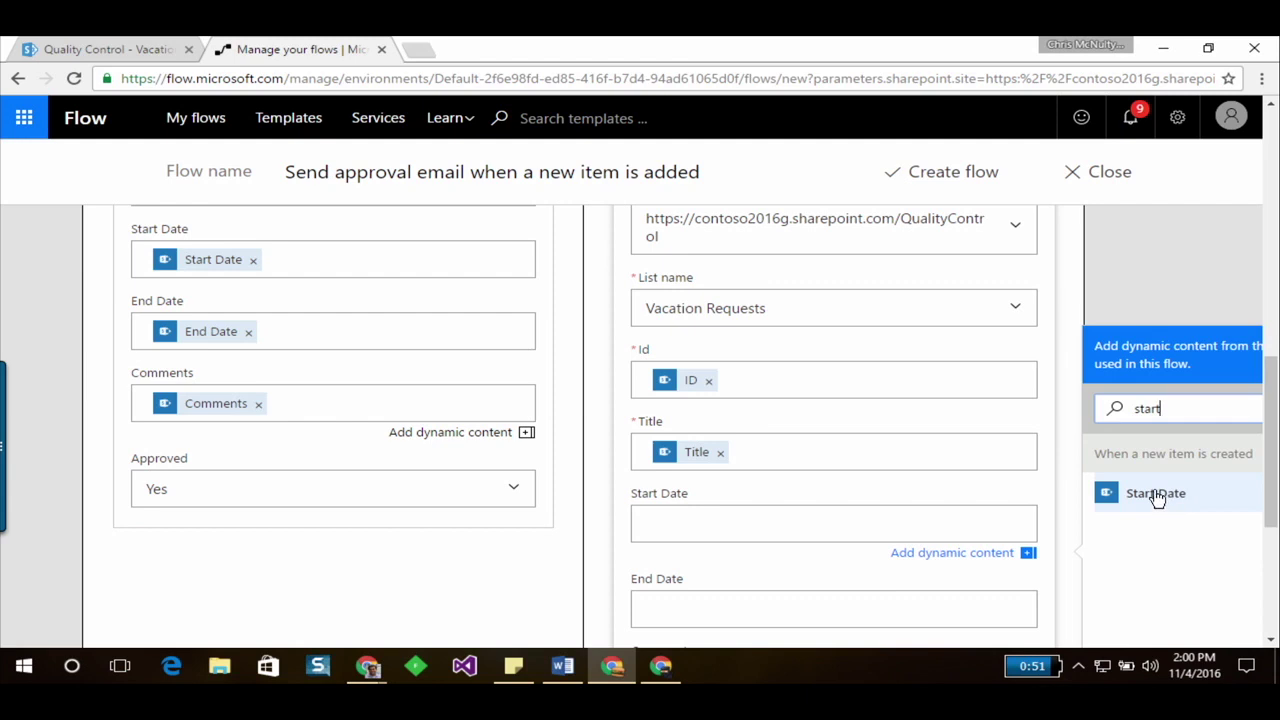
click(1156, 493)
scroll(895, 595, down, 2)
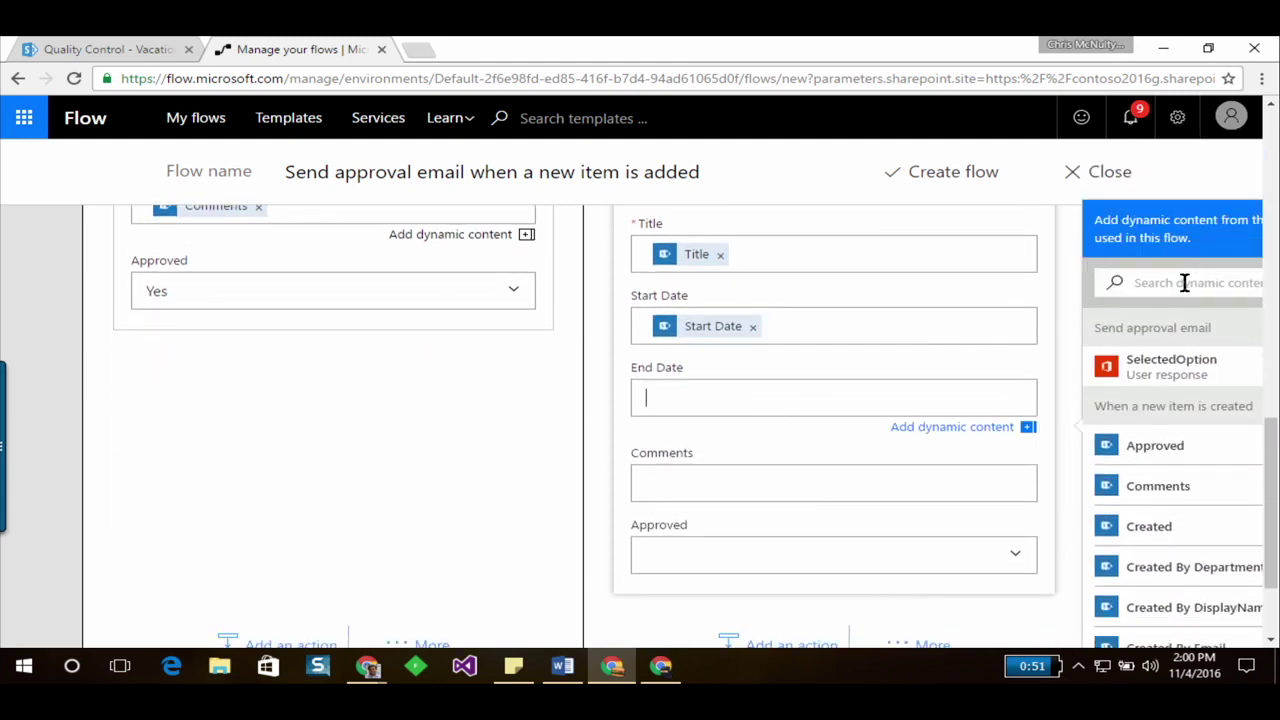
click(1183, 283)
text(endd)
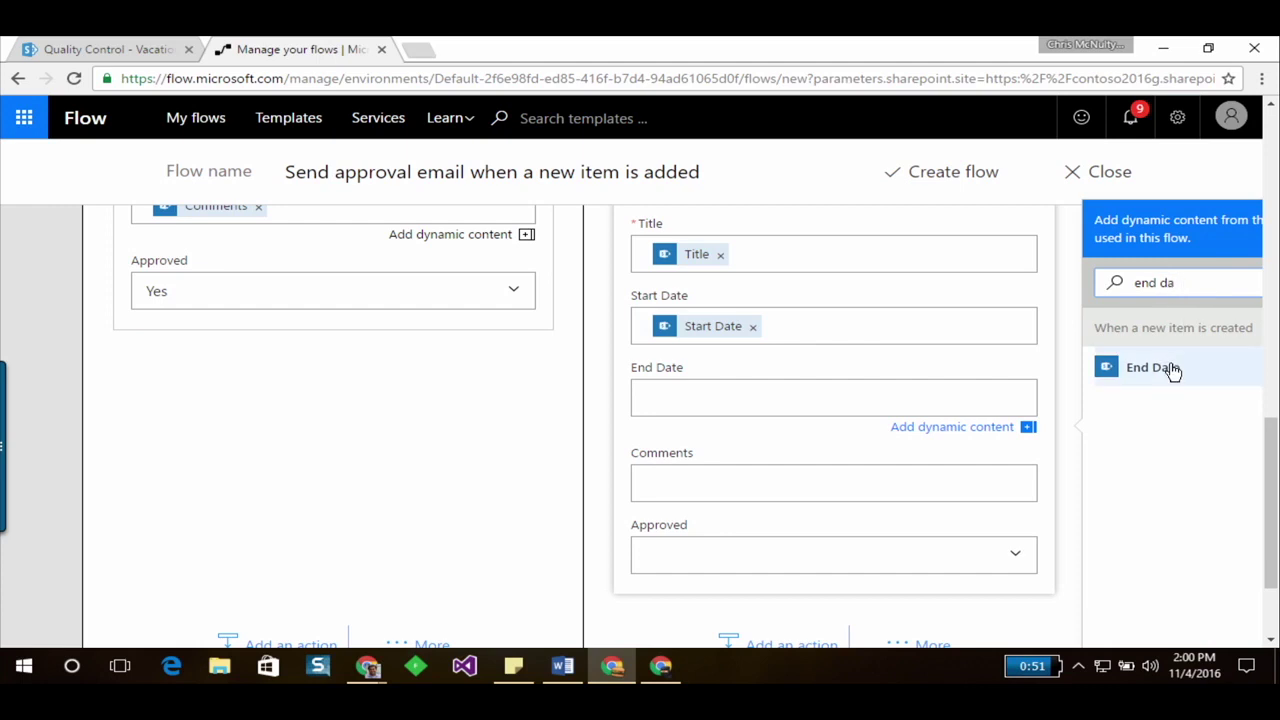
click(1168, 369)
Copy the item's Comments and set Approved to No
click(837, 483)
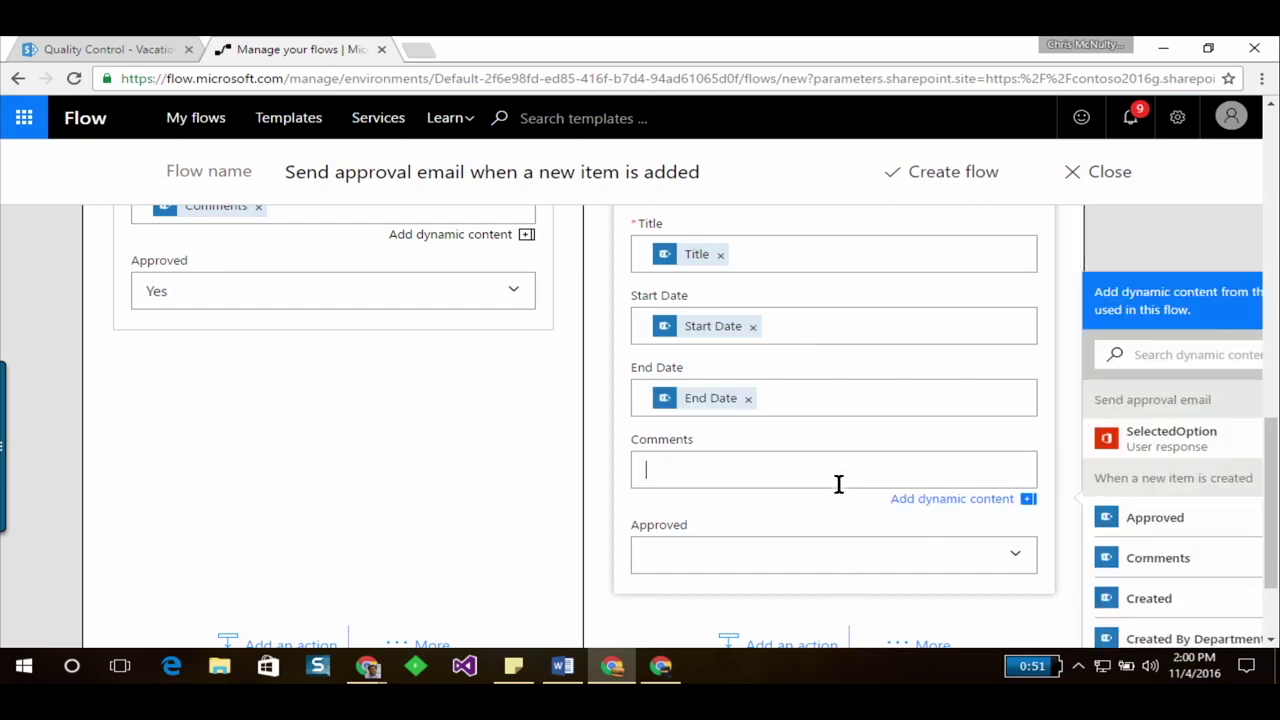
click(1198, 346)
text(comm)
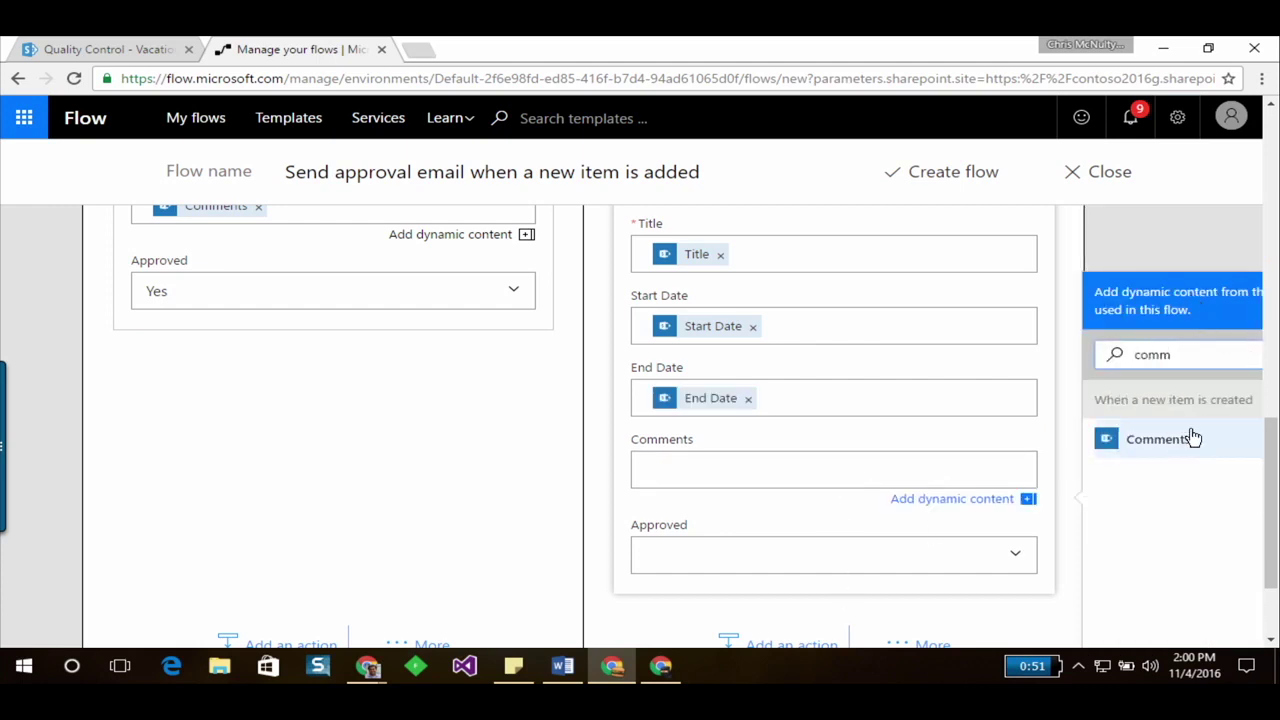
click(1192, 438)
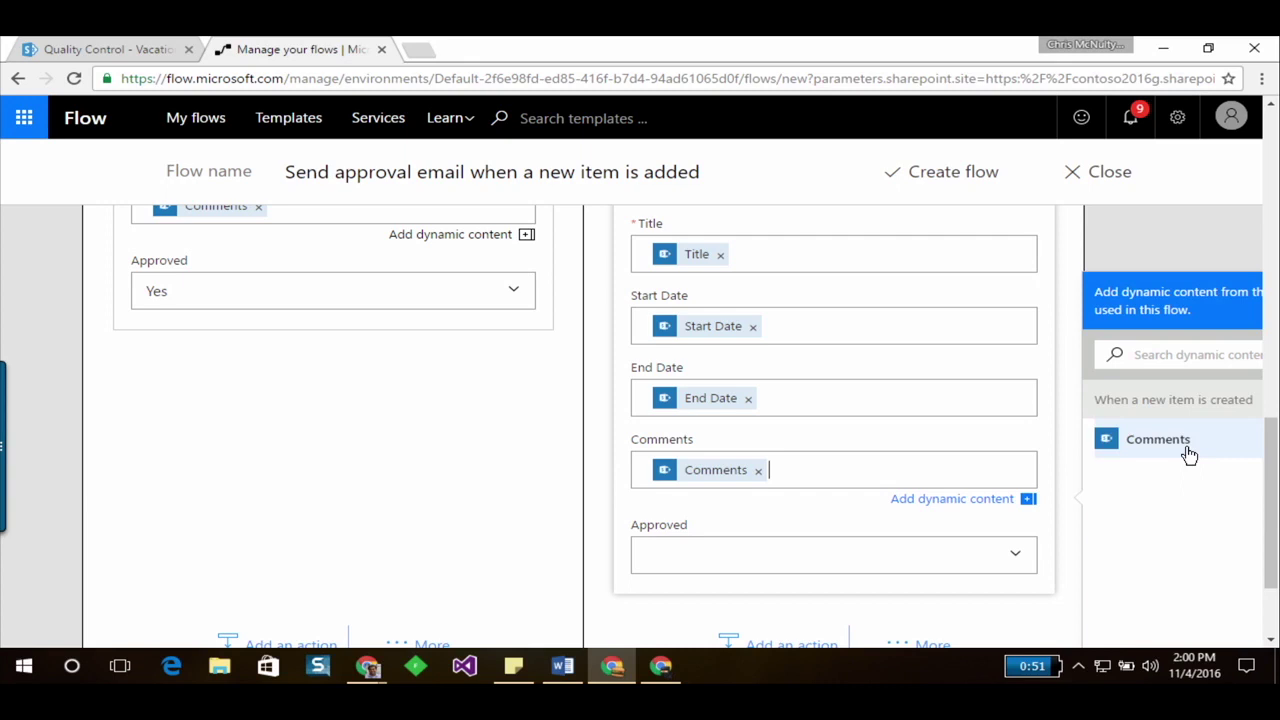
click(1015, 555)
scroll(912, 556, down, 1)
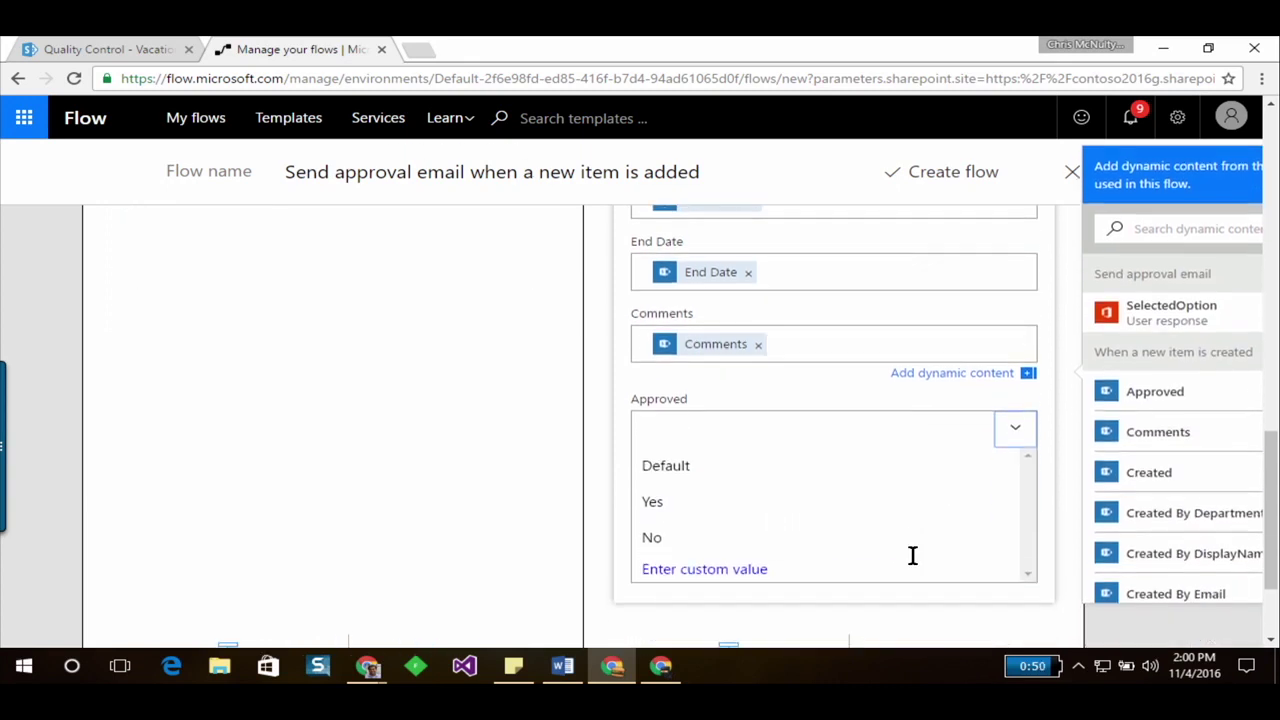
click(779, 540)
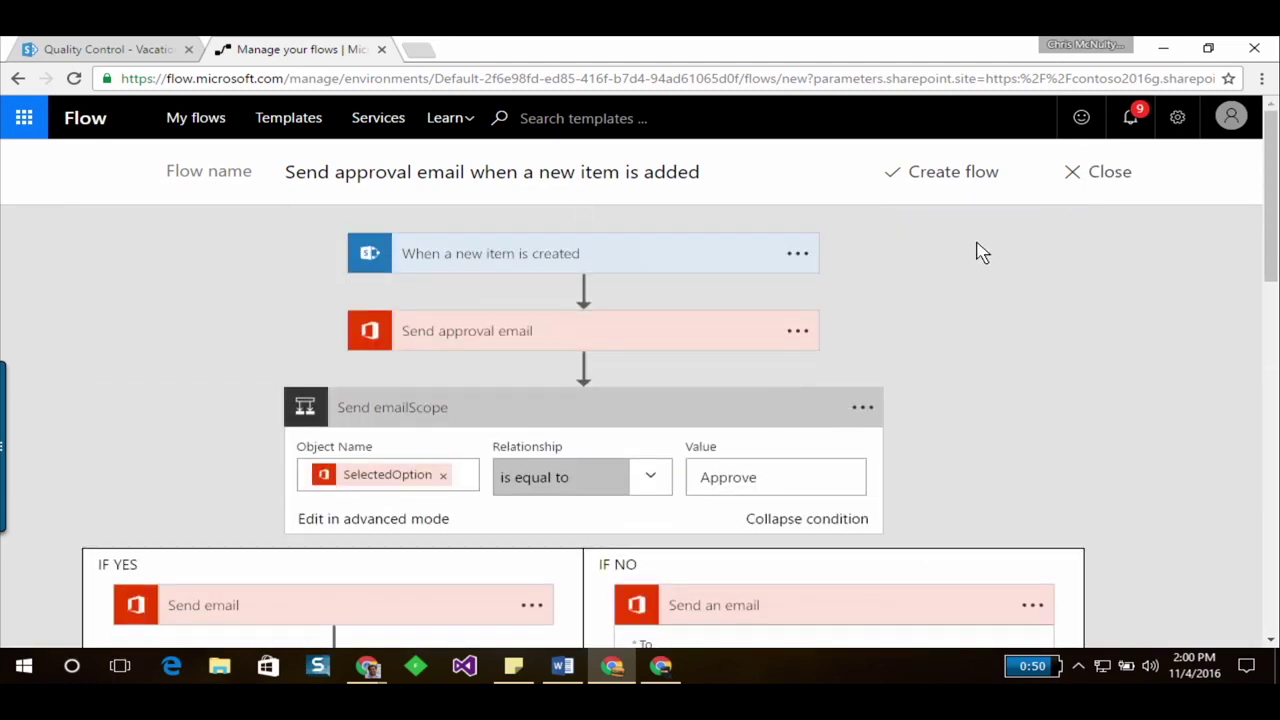
Create and save the 'Send approval email when a new item is added' flow
click(947, 175)
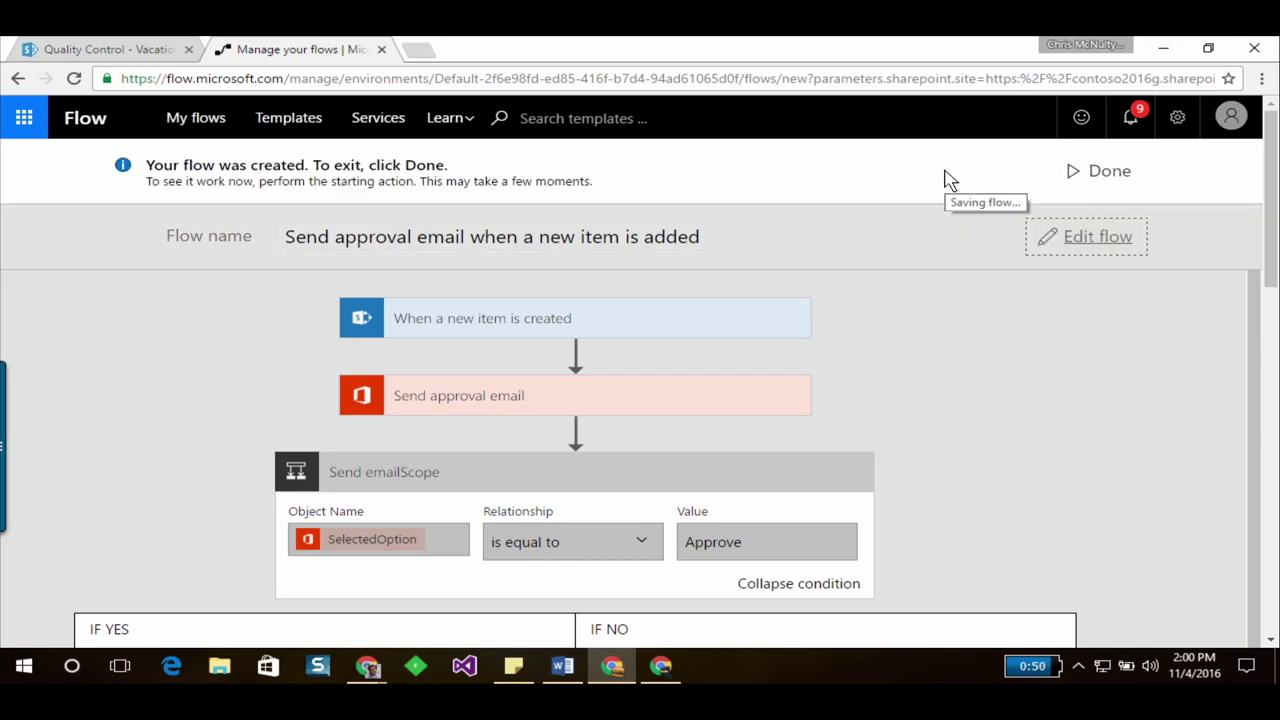
Start a new Vacation Requests item titled 'Vacation Request to Sydney'
click(100, 46)
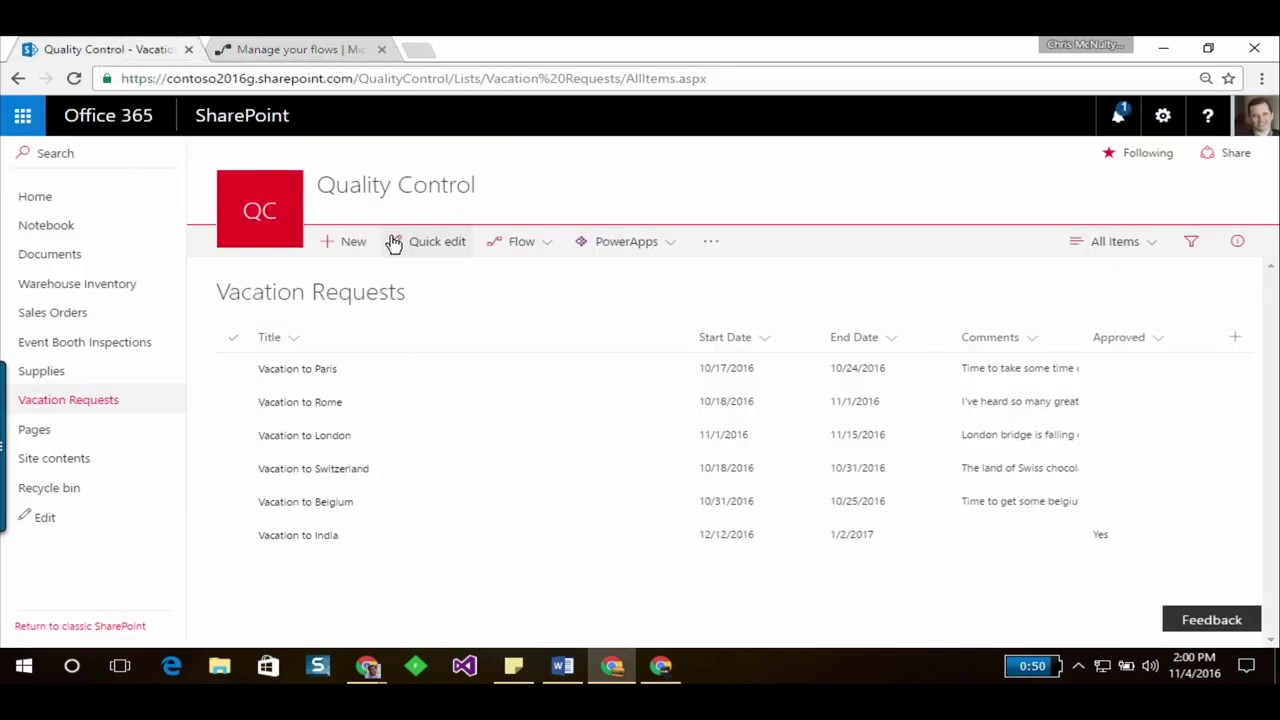
click(336, 250)
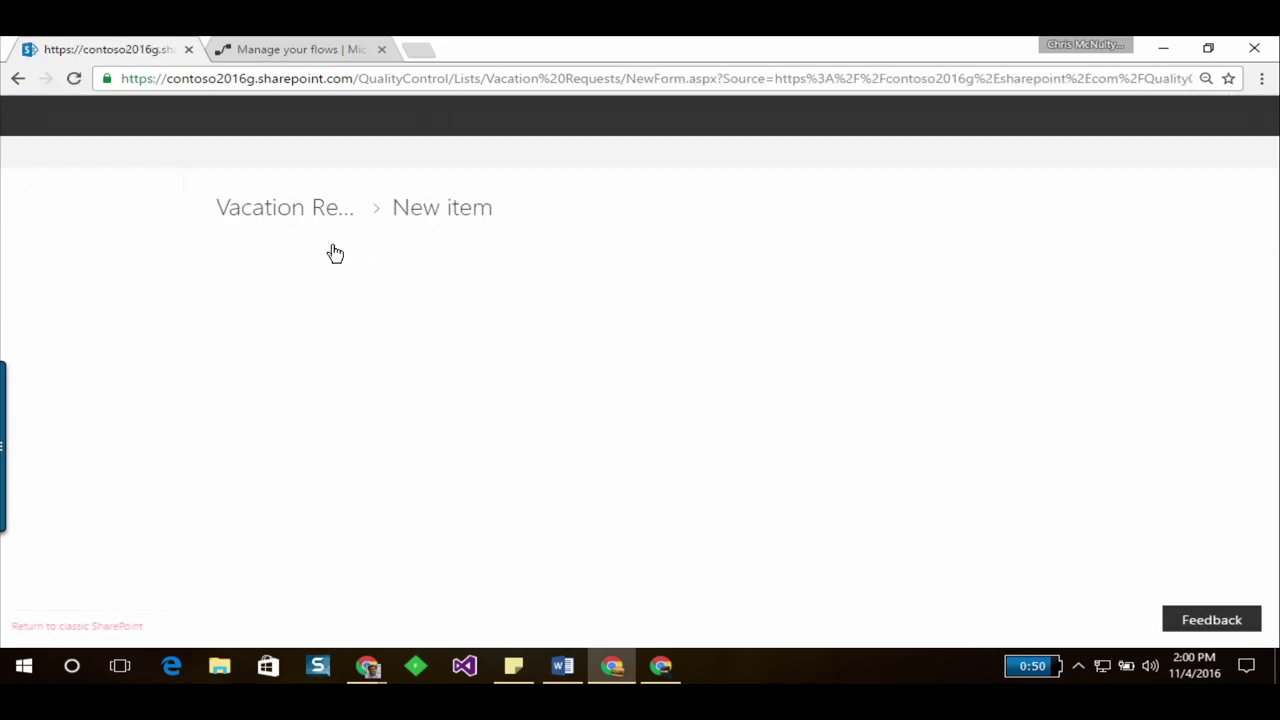
text(Va)
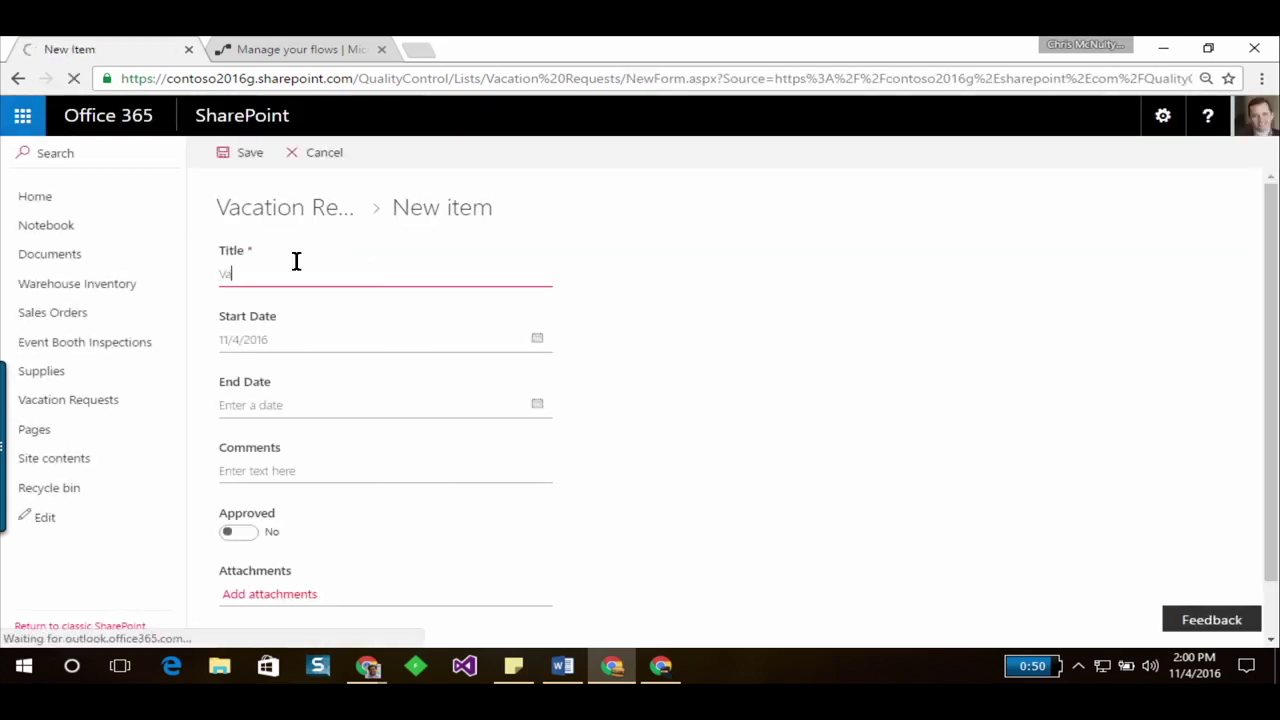
text(cation to)
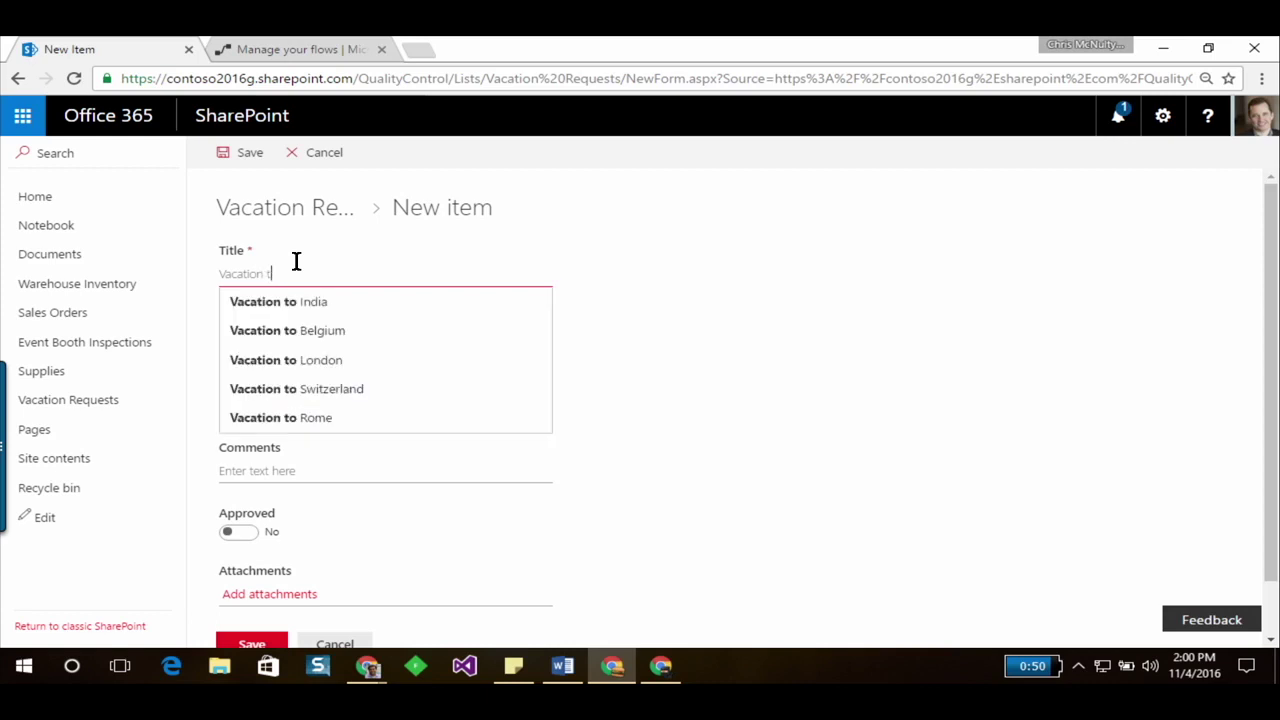
key(BackSpace)
text(Request to Sydne)
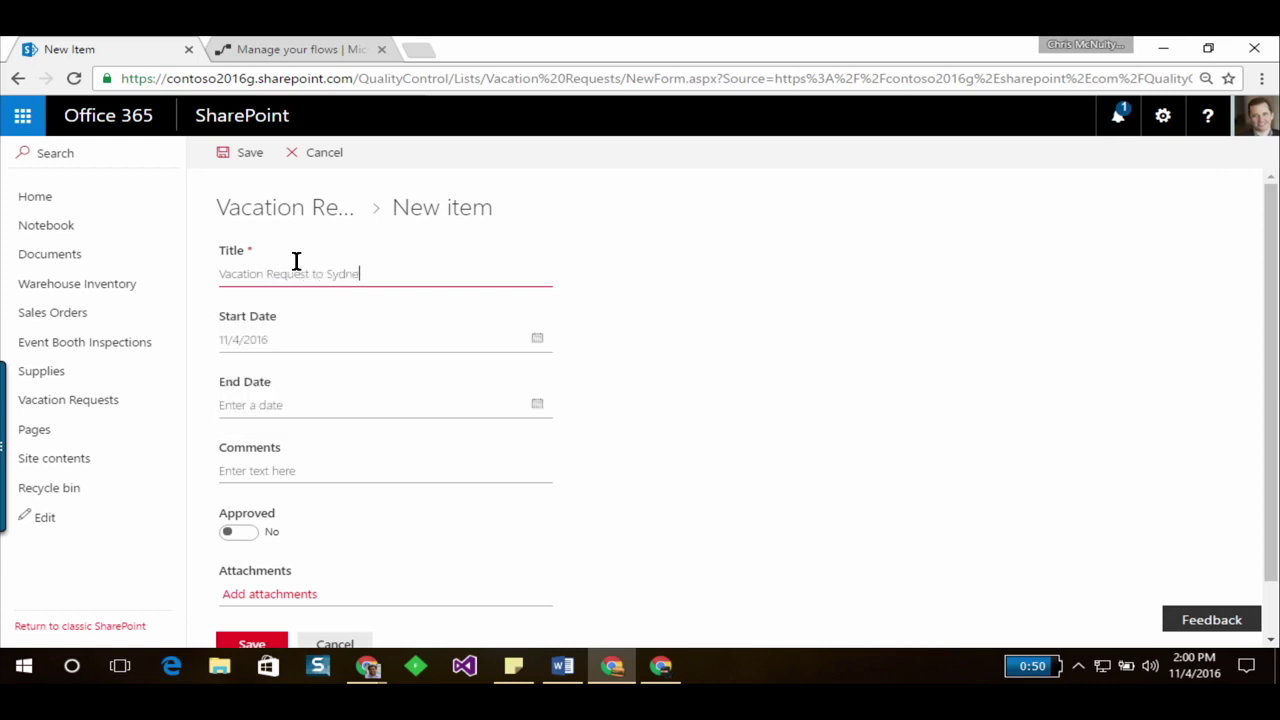
text(y)
Set dates 11/21/2016 to 11/28/2016, add a comment, and save the item
click(532, 347)
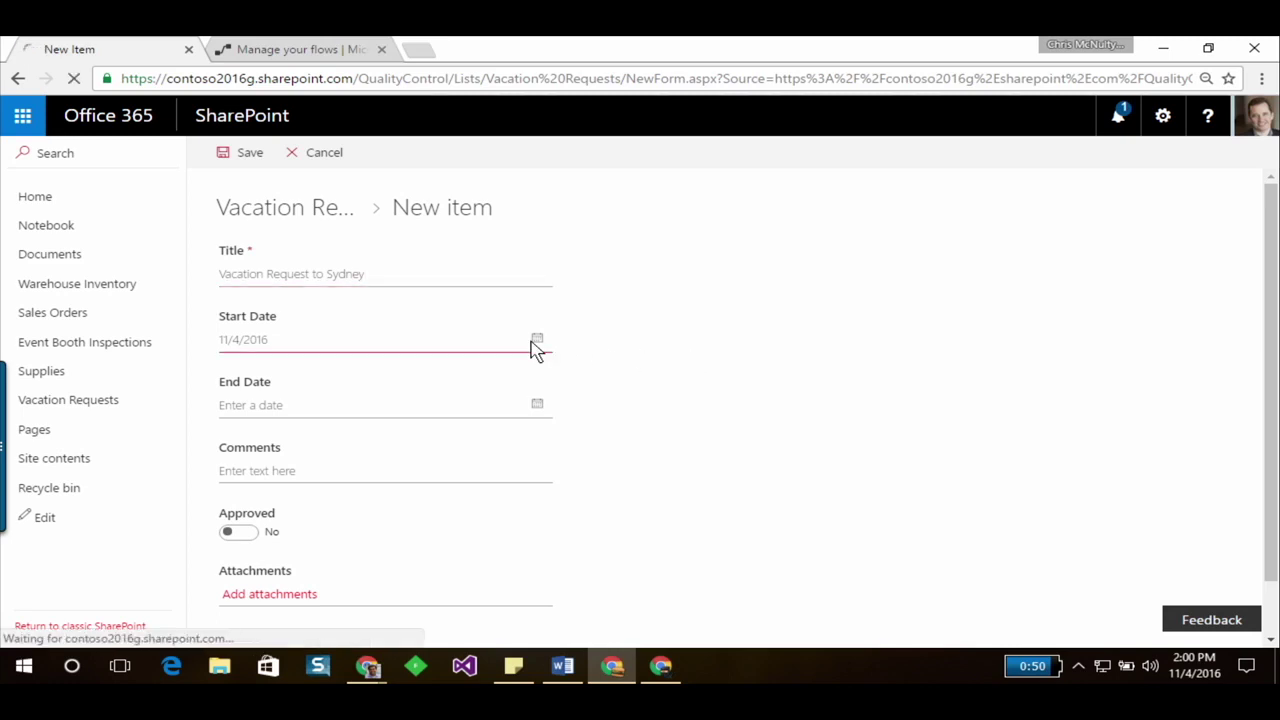
click(258, 458)
click(535, 412)
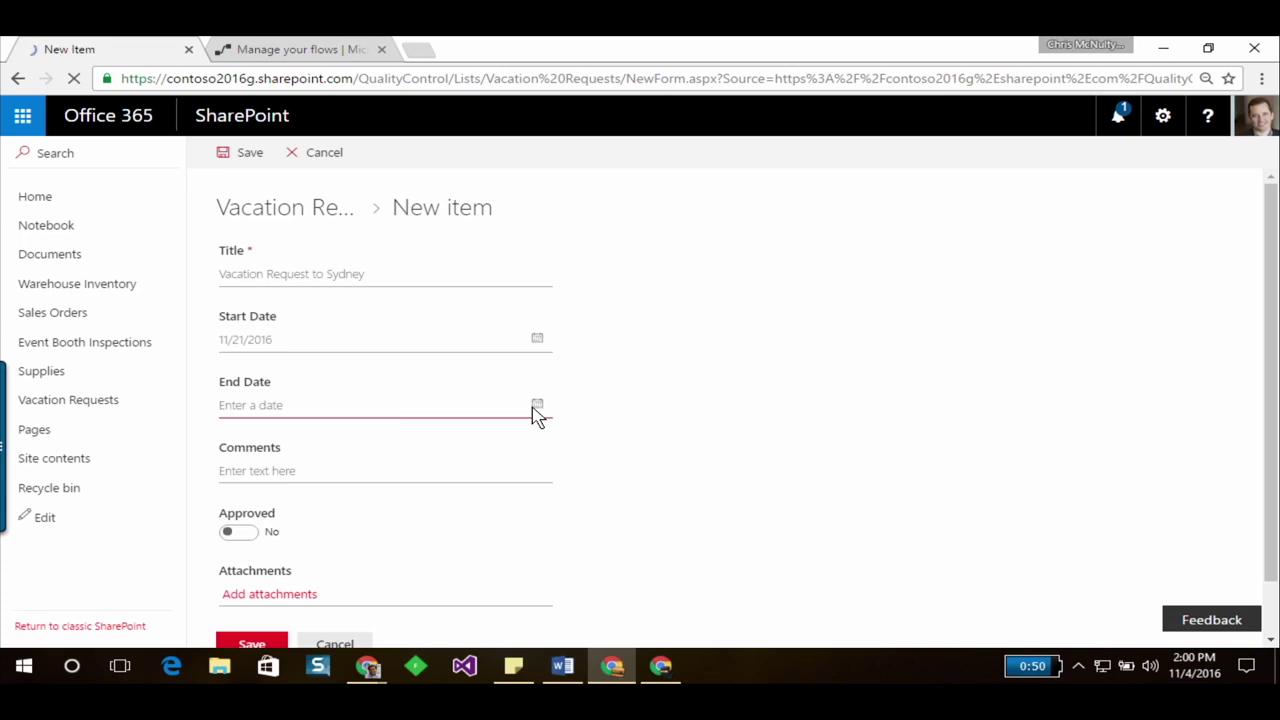
click(257, 542)
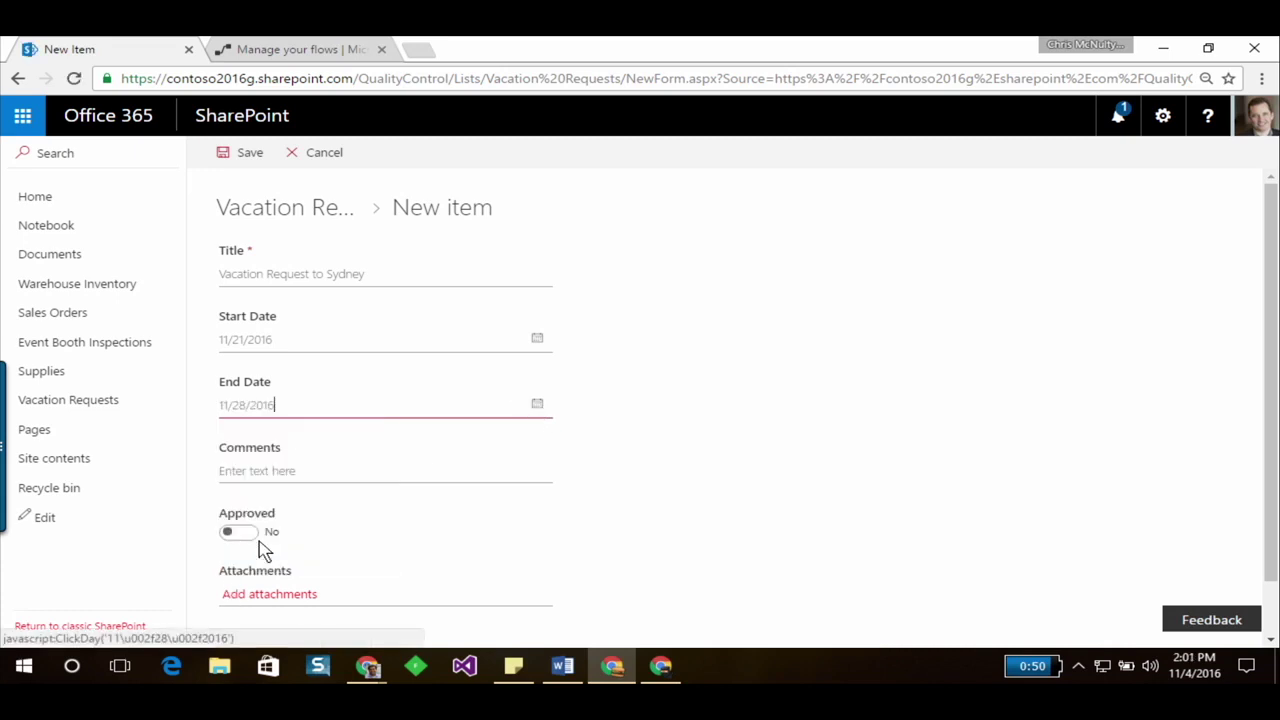
click(298, 473)
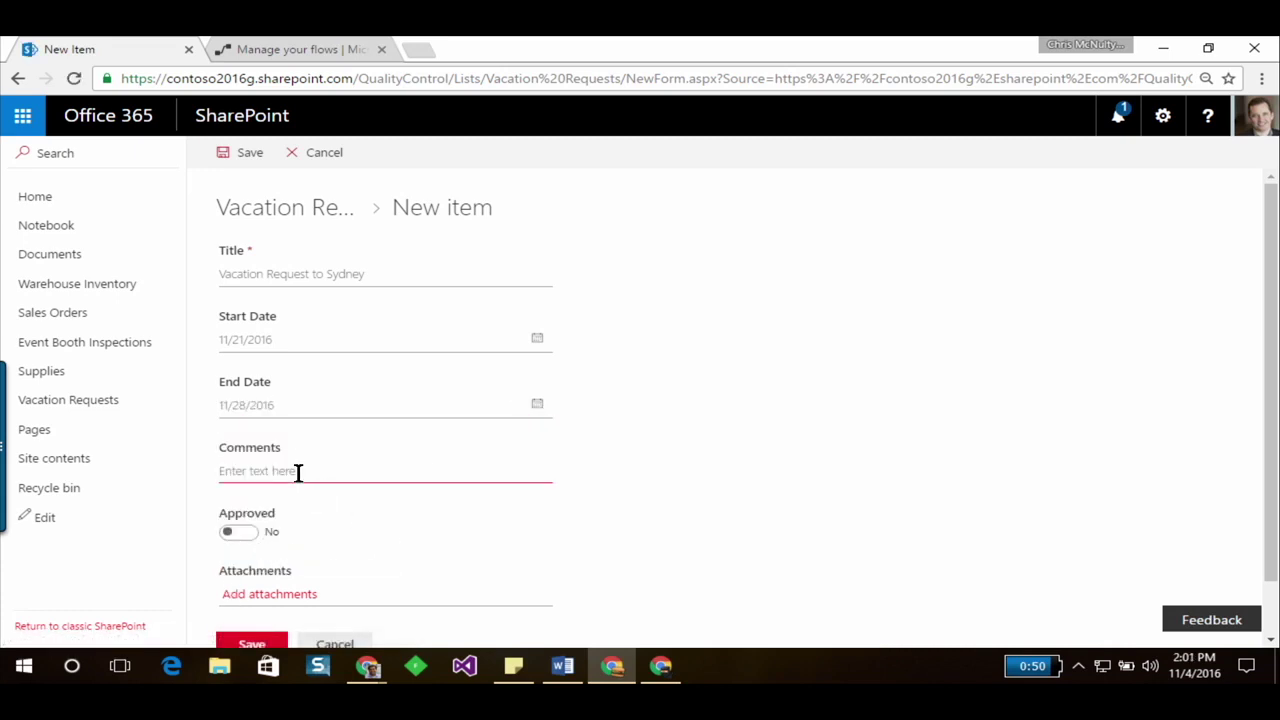
text(G)
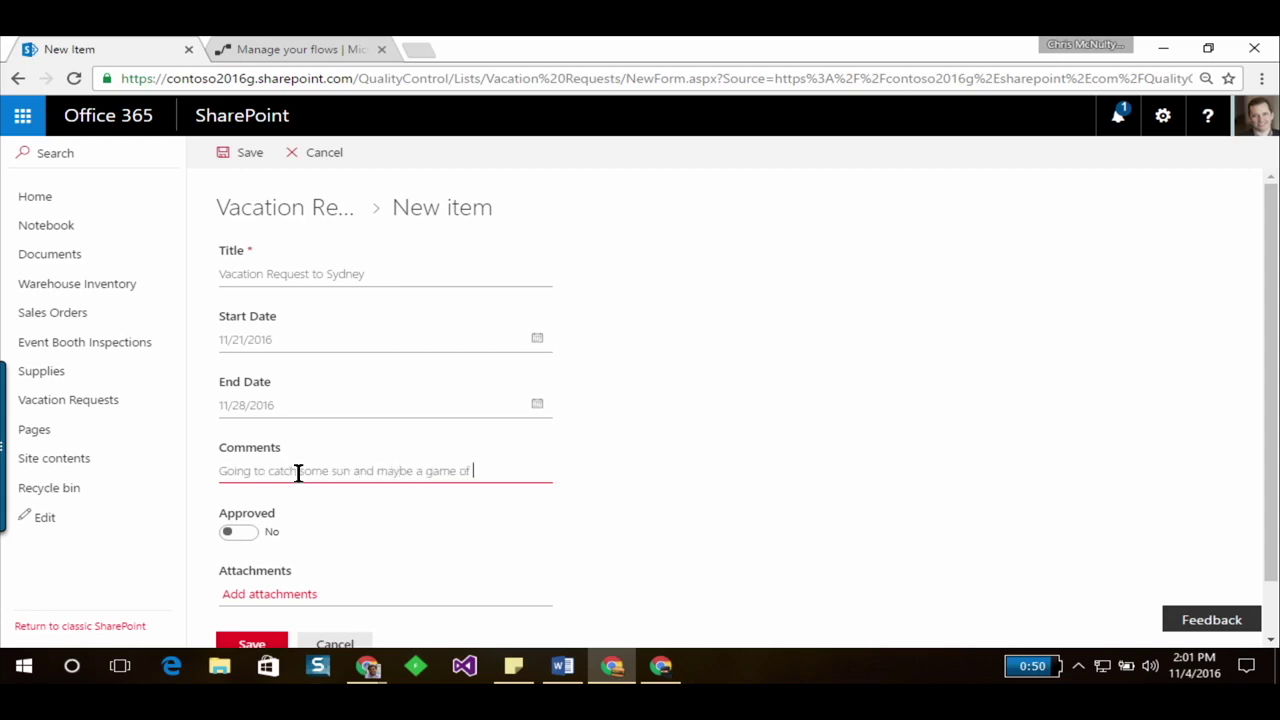
text(Cricket)
scroll(580, 583, down, 1)
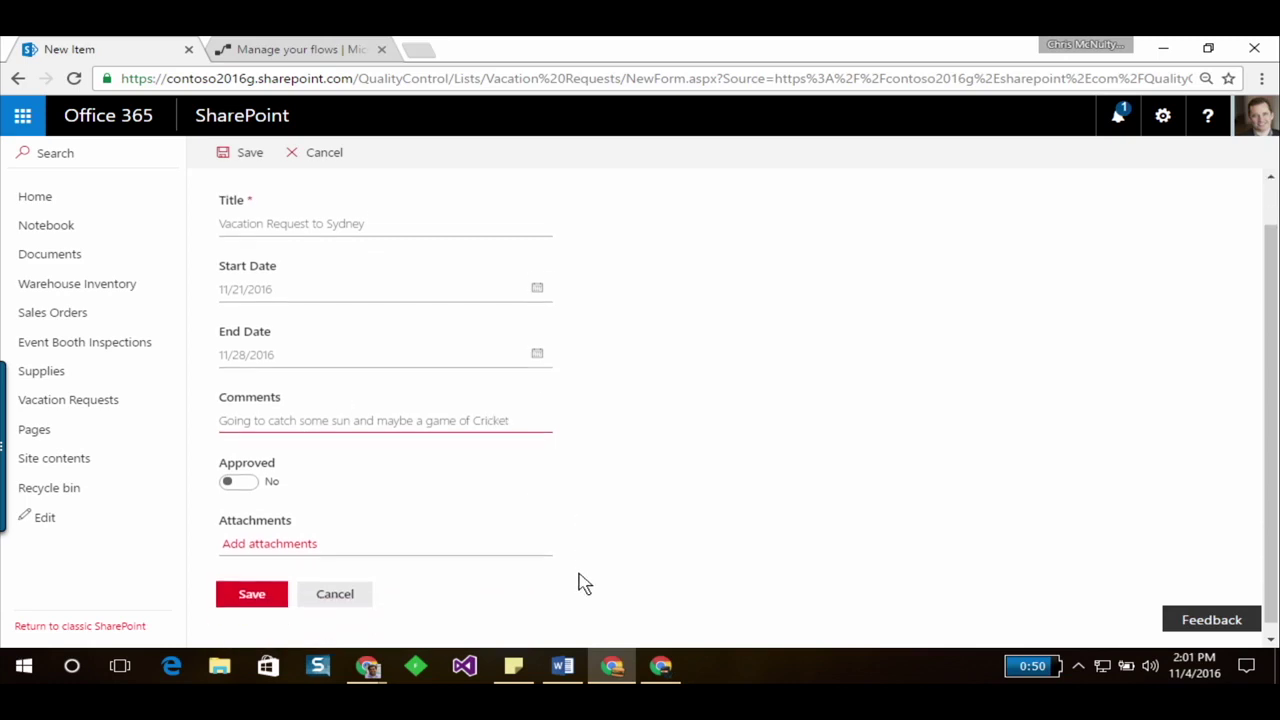
click(253, 585)
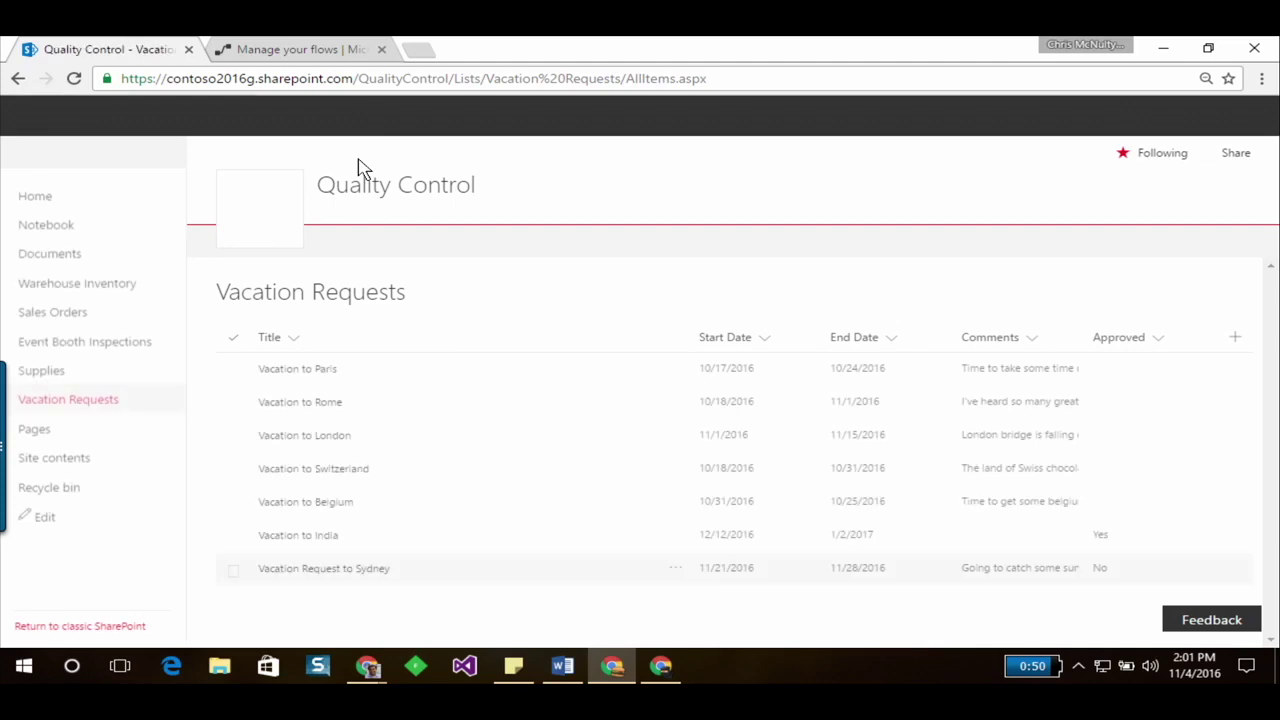
Open Outlook in a new tab and view the Approval Request email
click(420, 50)
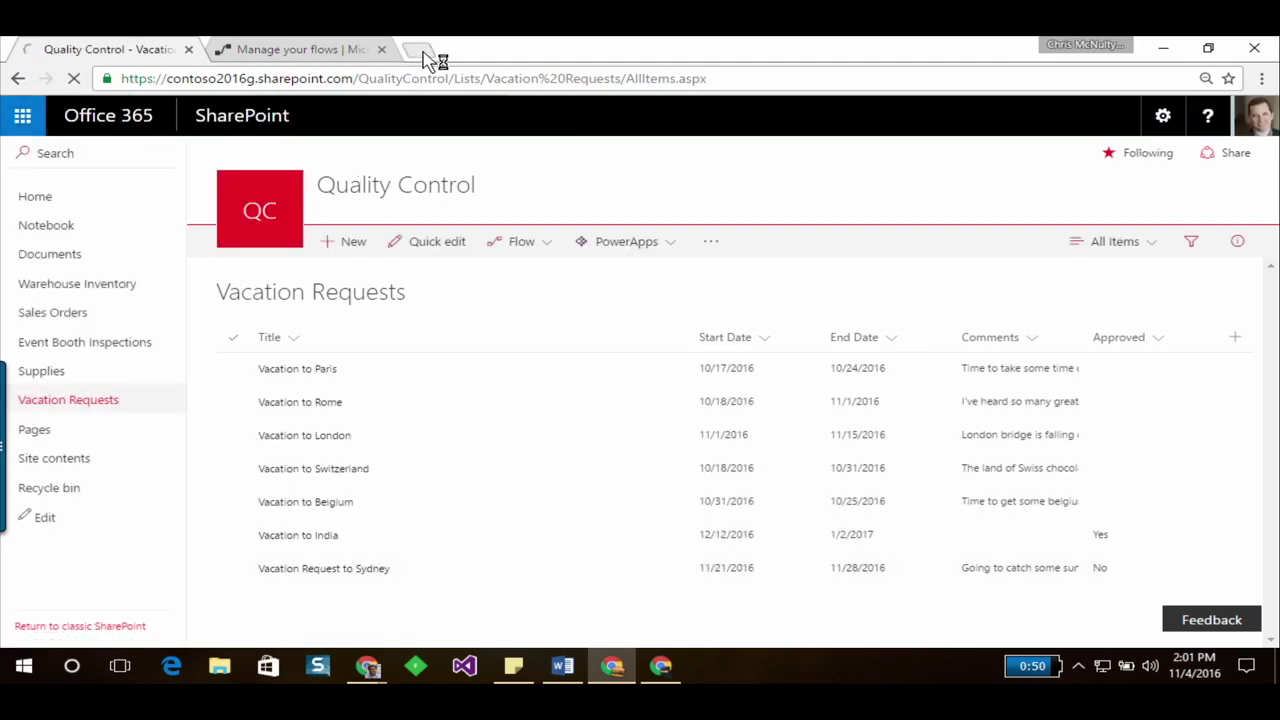
text(out)
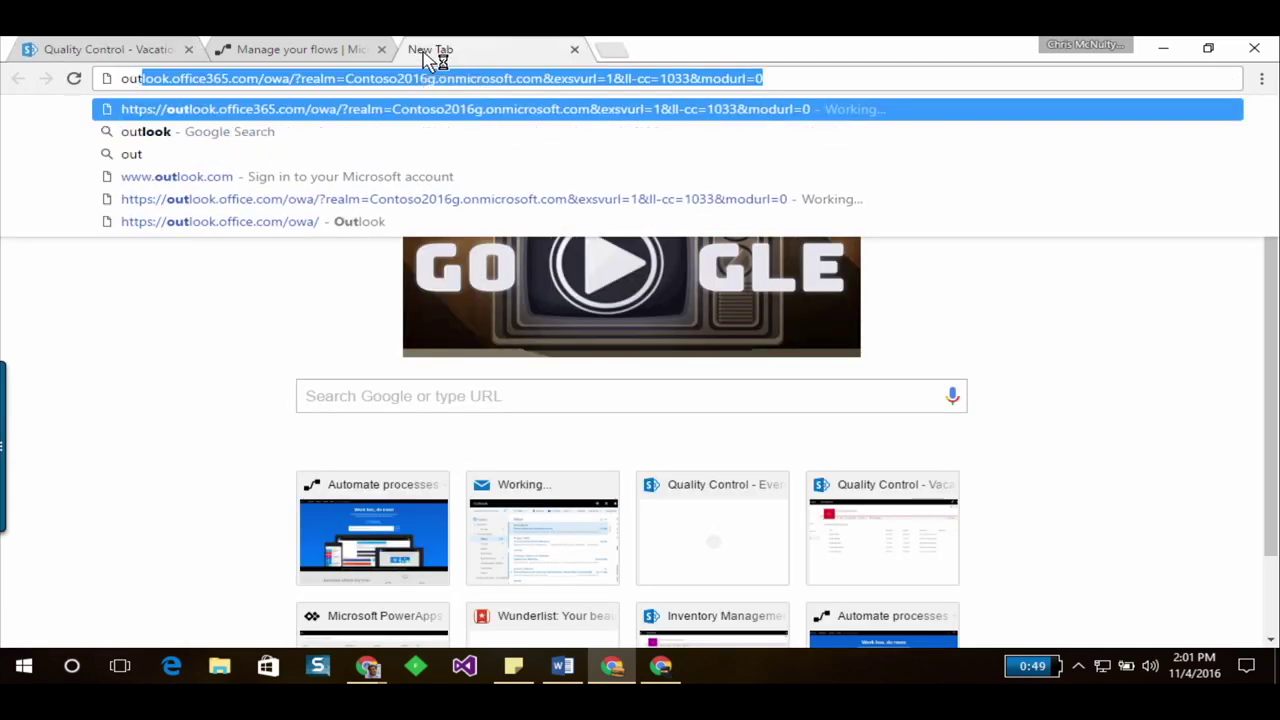
key(Return)
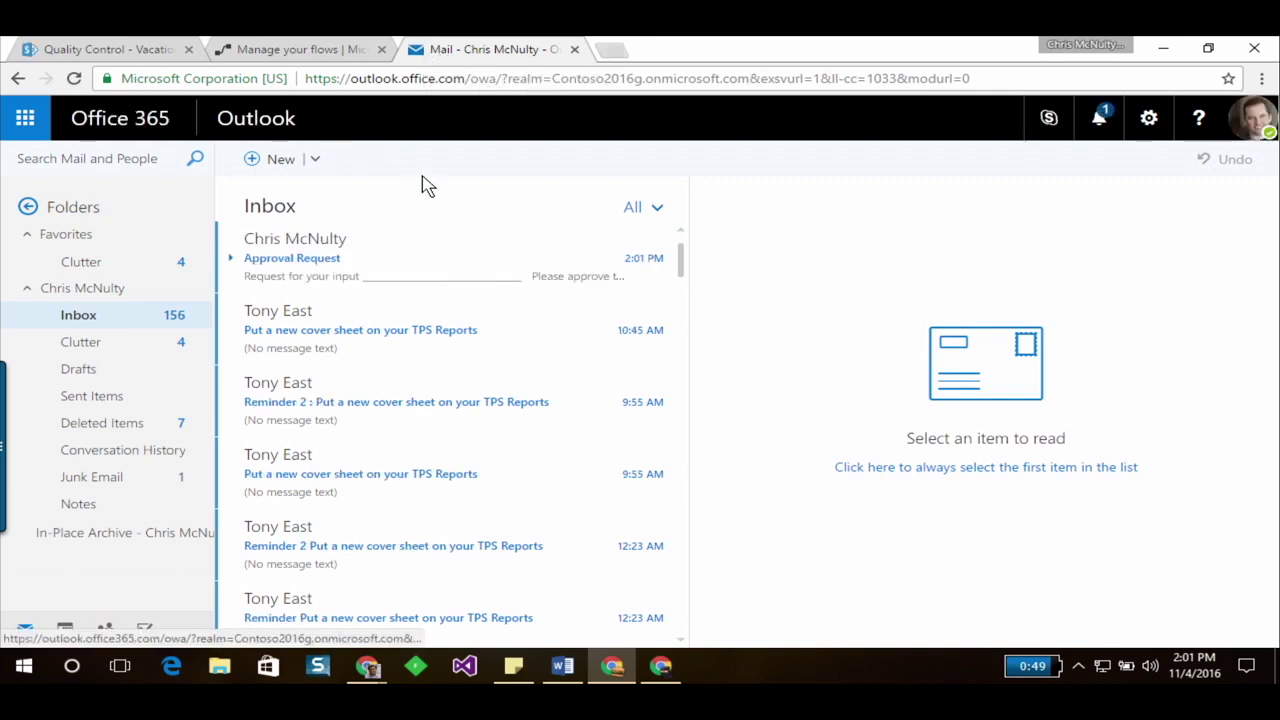
click(390, 276)
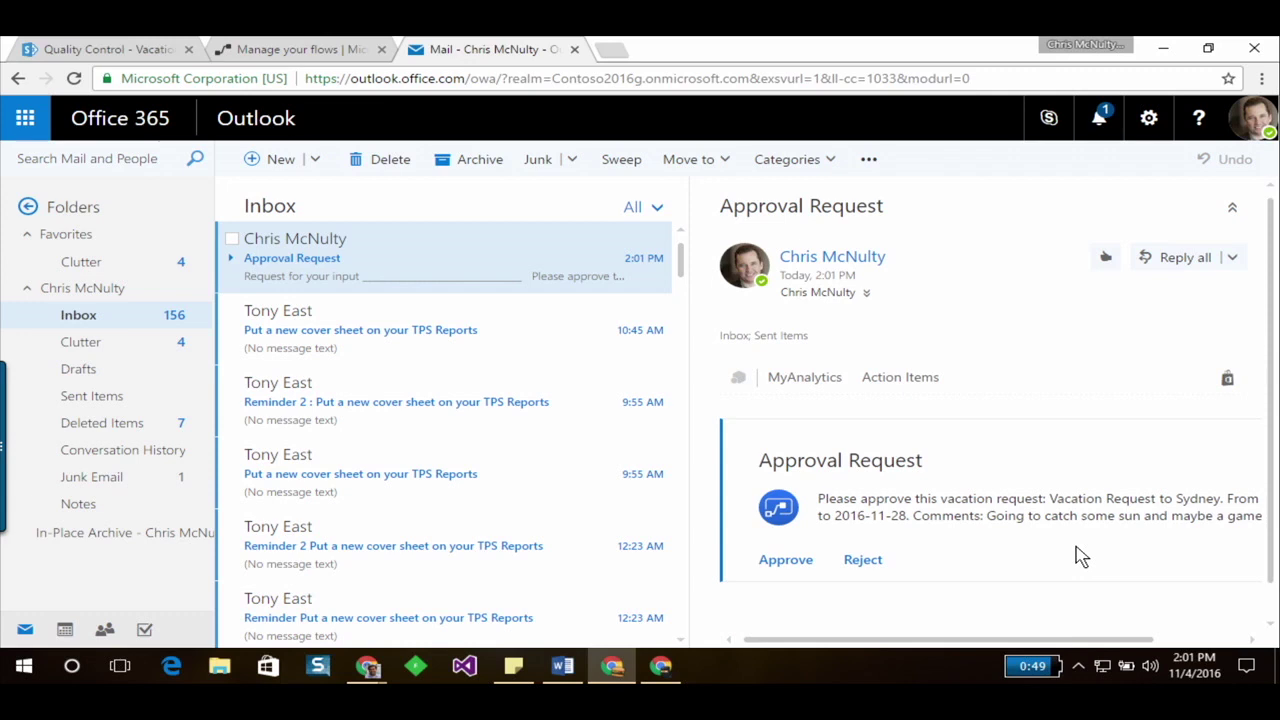
Approve the Sydney request, then open the 'Vacation request approved' email
drag(1054, 639, 1119, 639)
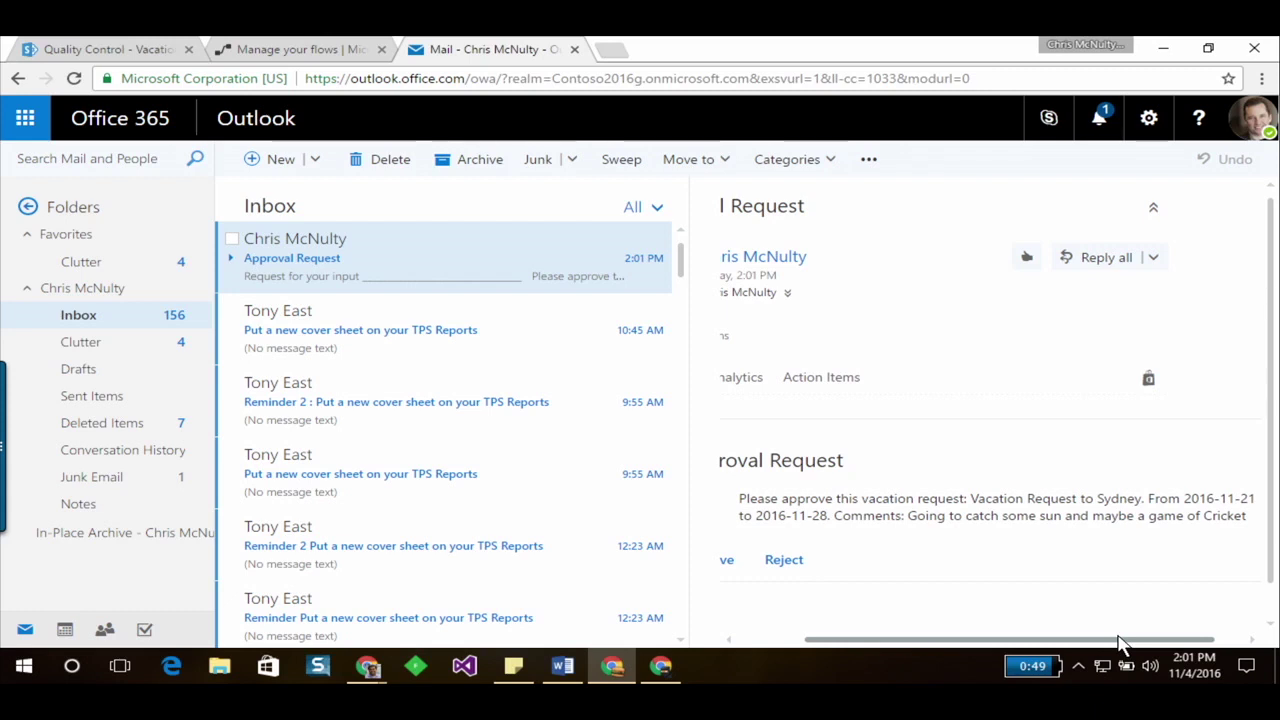
right_click(1140, 641)
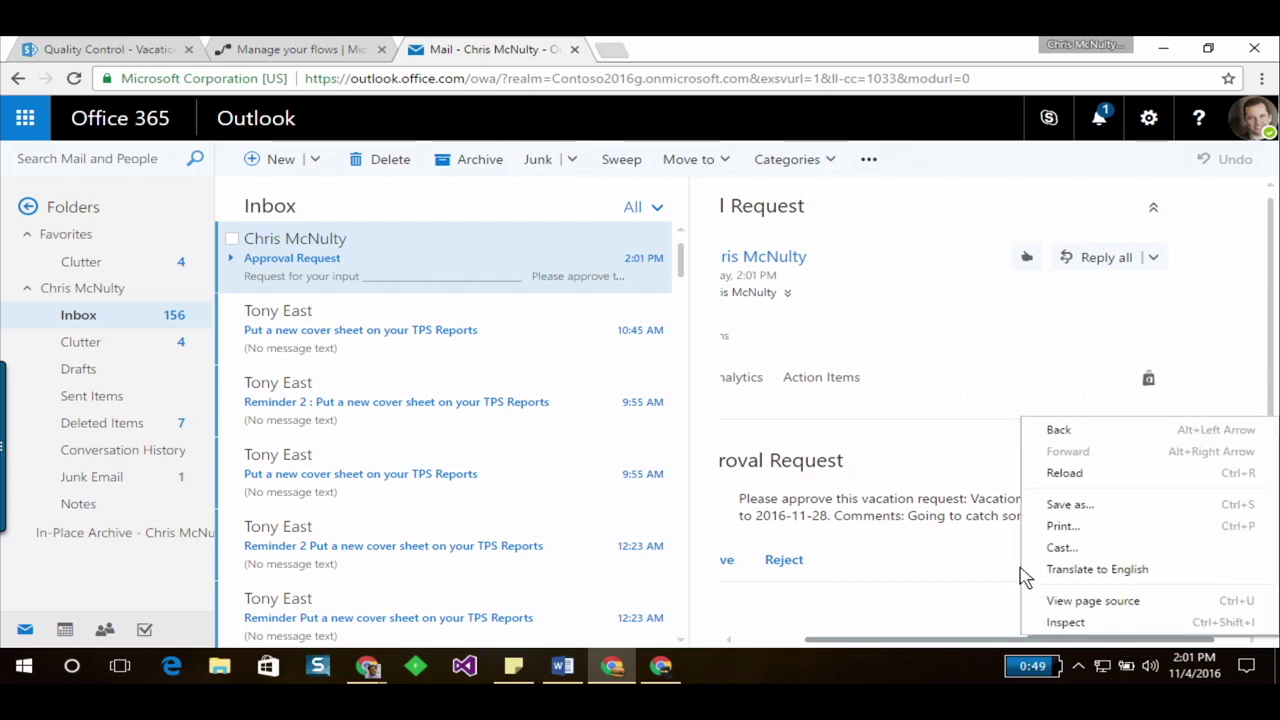
click(952, 614)
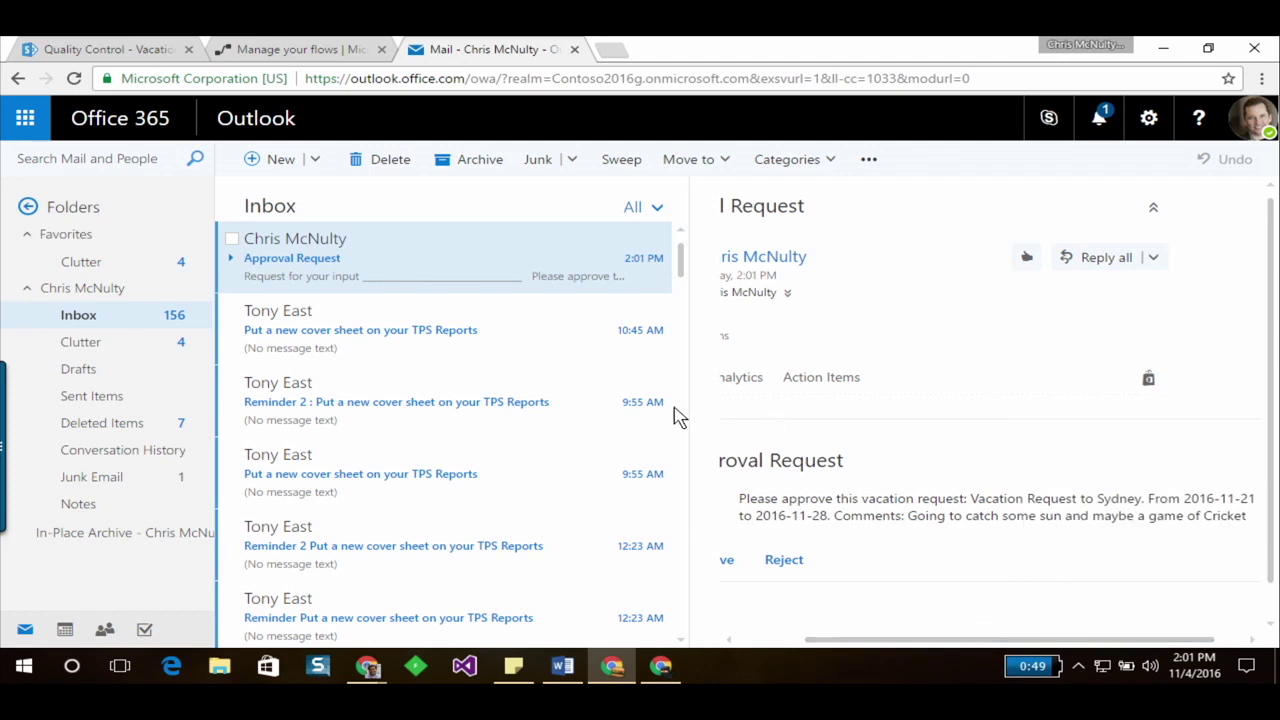
drag(684, 407, 566, 407)
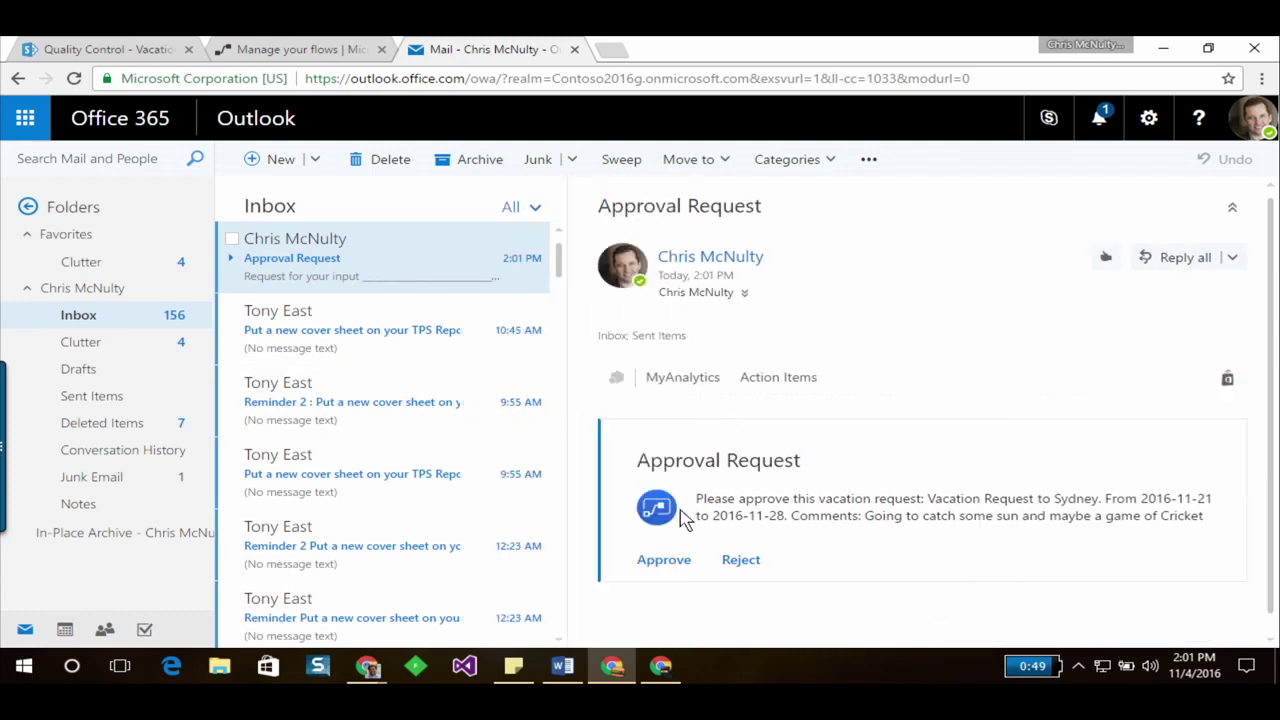
click(664, 561)
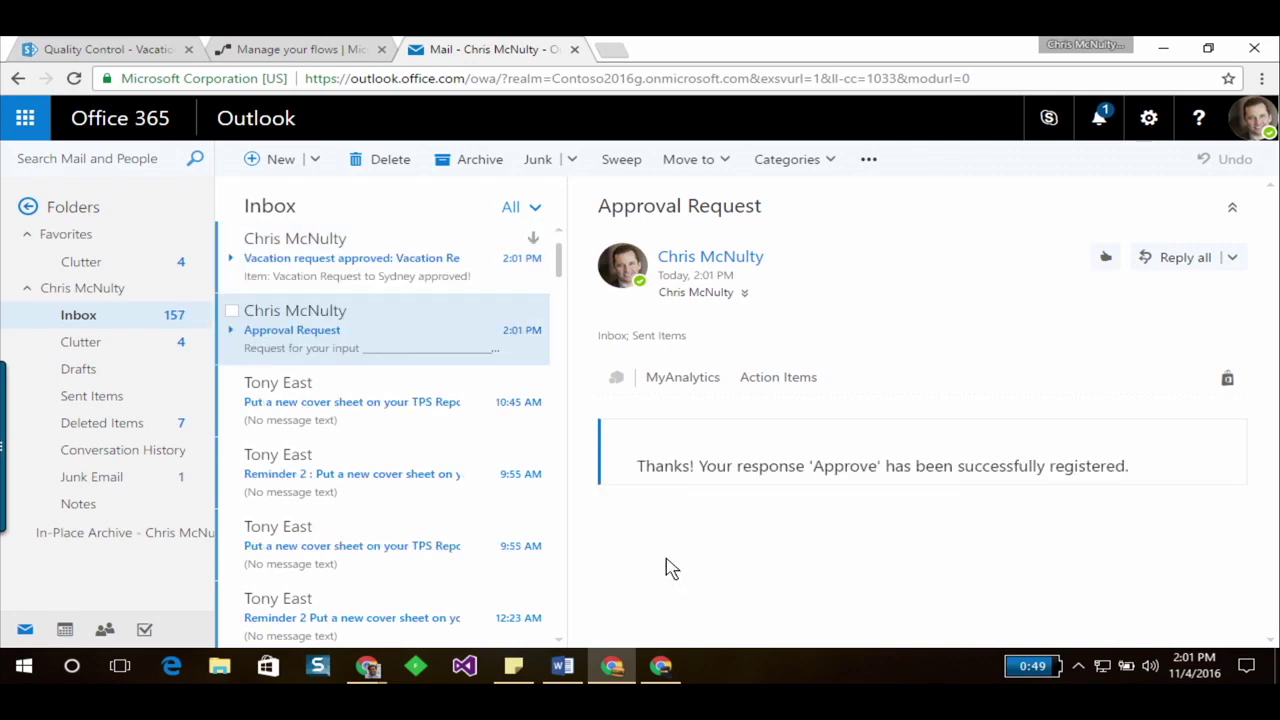
click(313, 280)
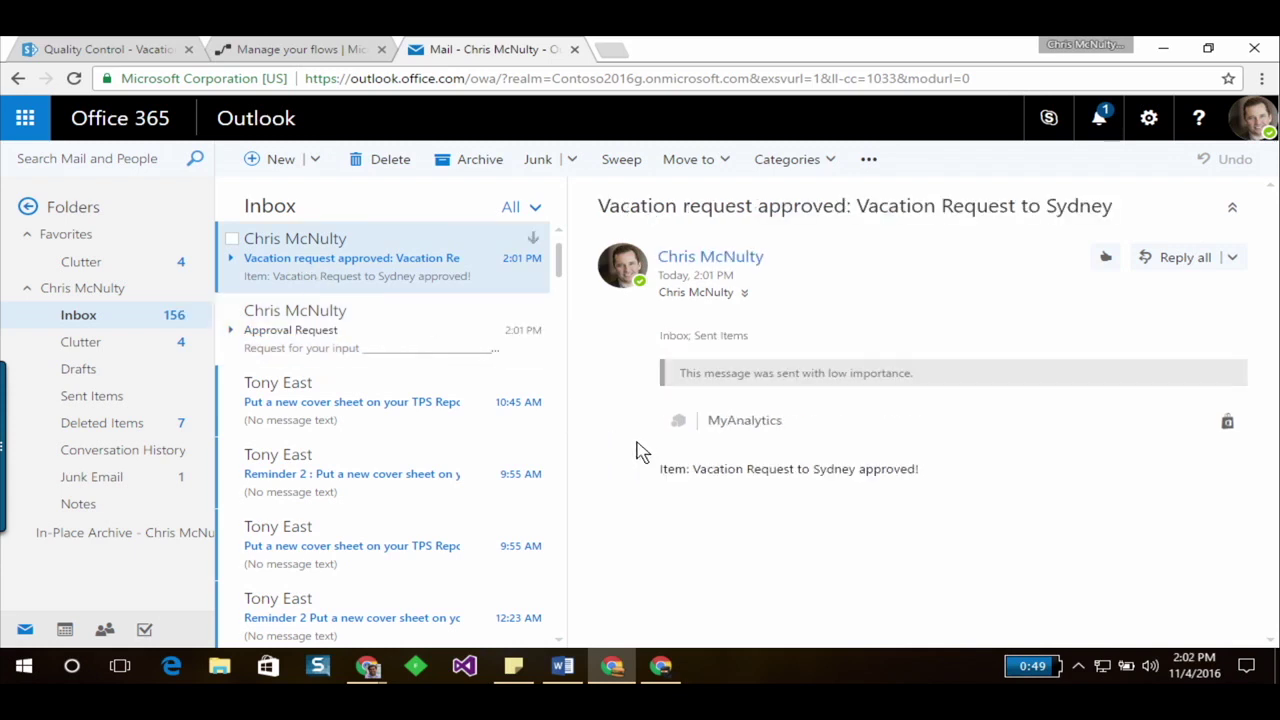
Reload the SharePoint Vacation Requests list to check the Sydney request's Approved value
click(125, 52)
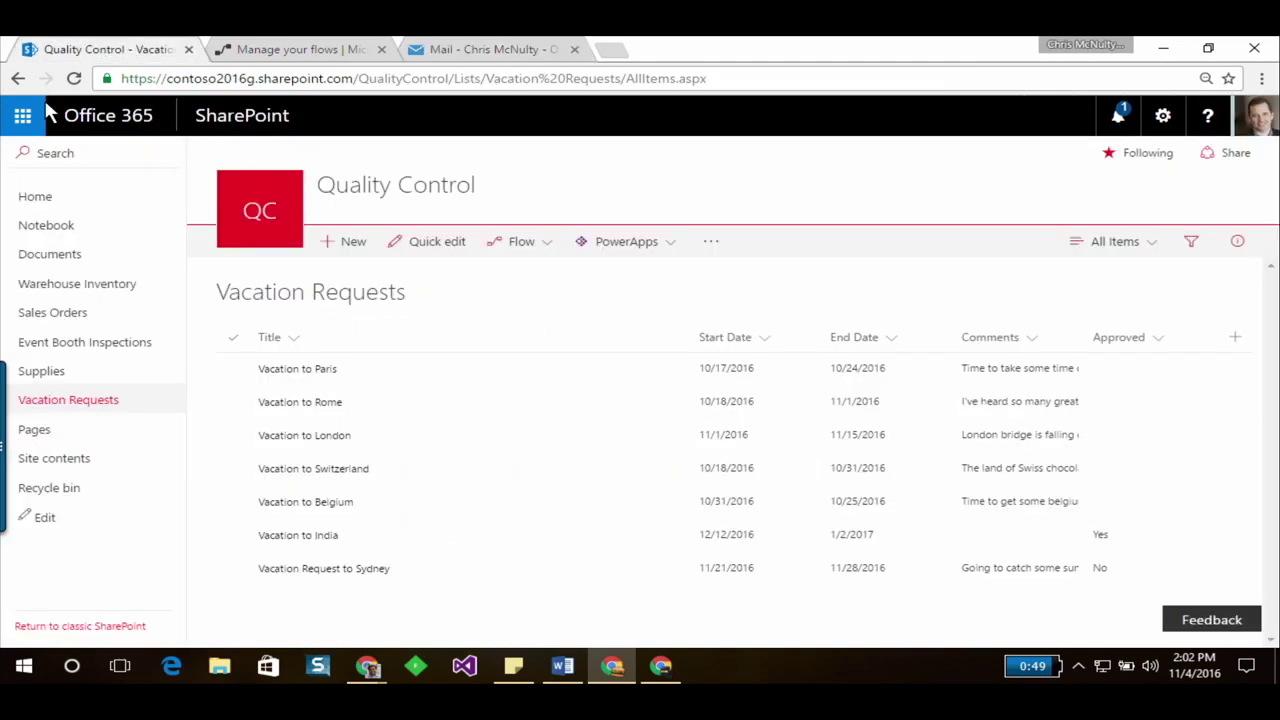
click(75, 80)
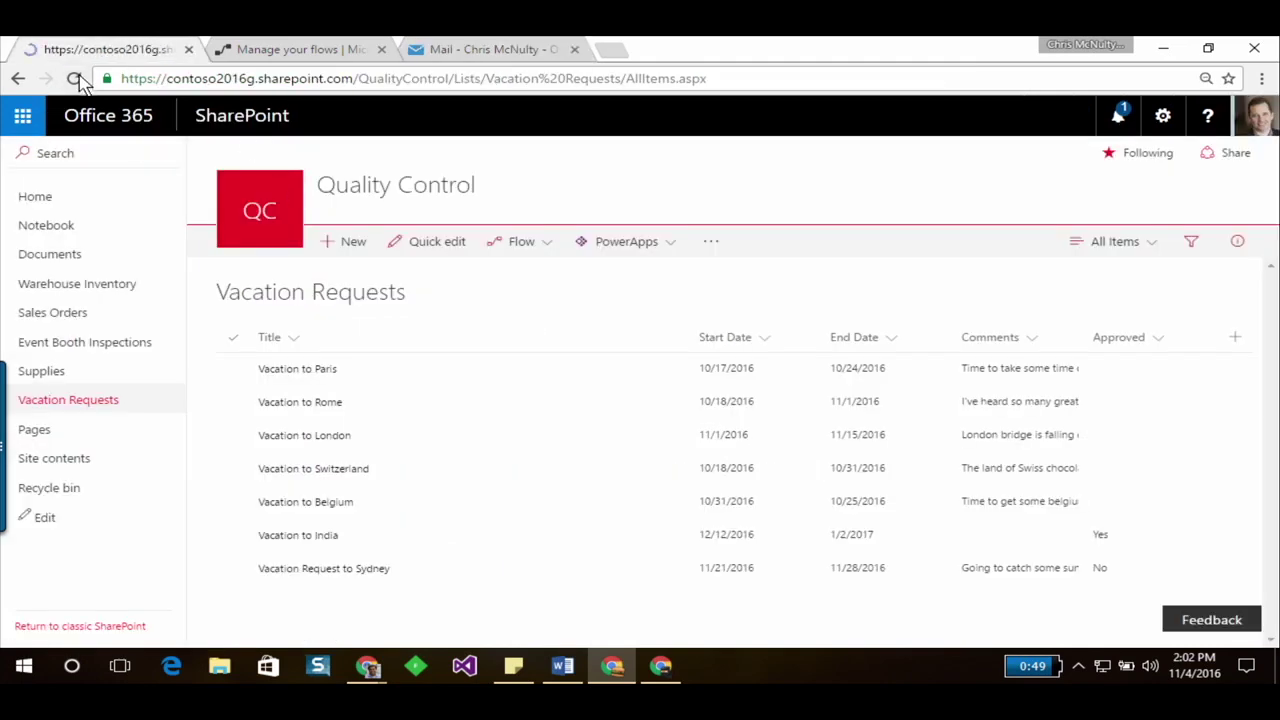